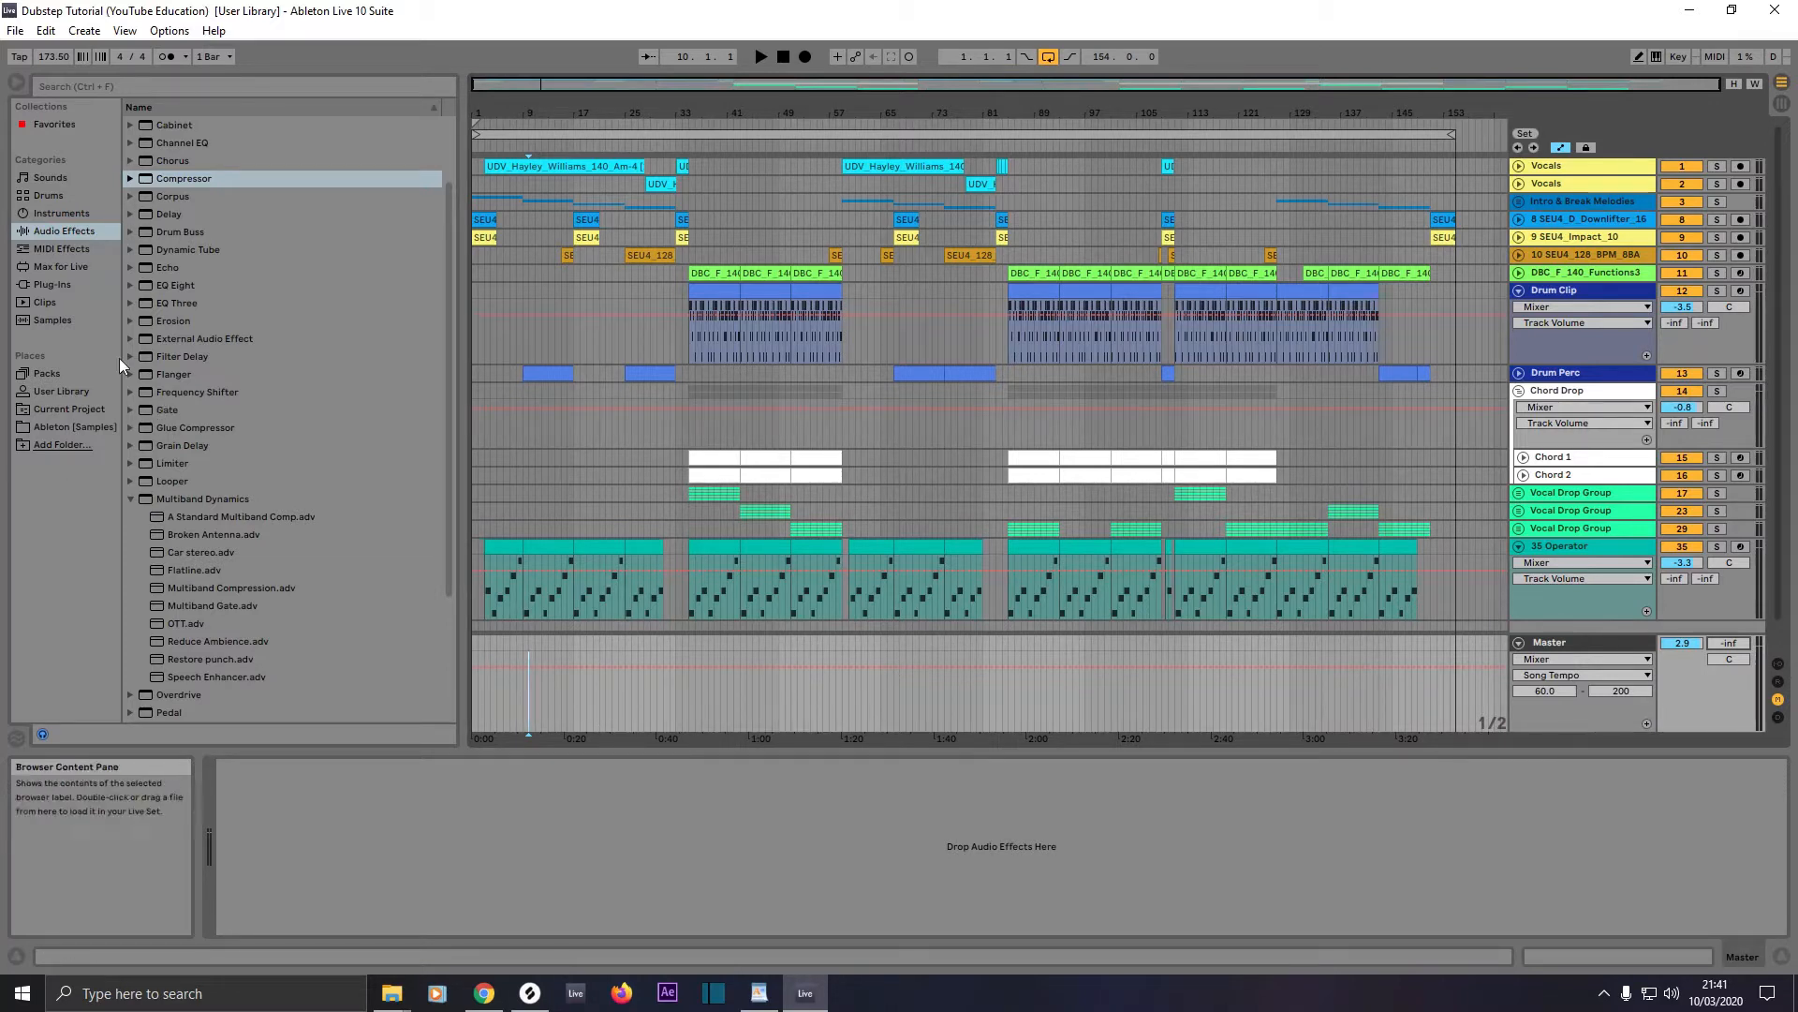
# Step: Load the iZotope Ozone 9 plug-in onto the Master track
pyautogui.click(60, 283)
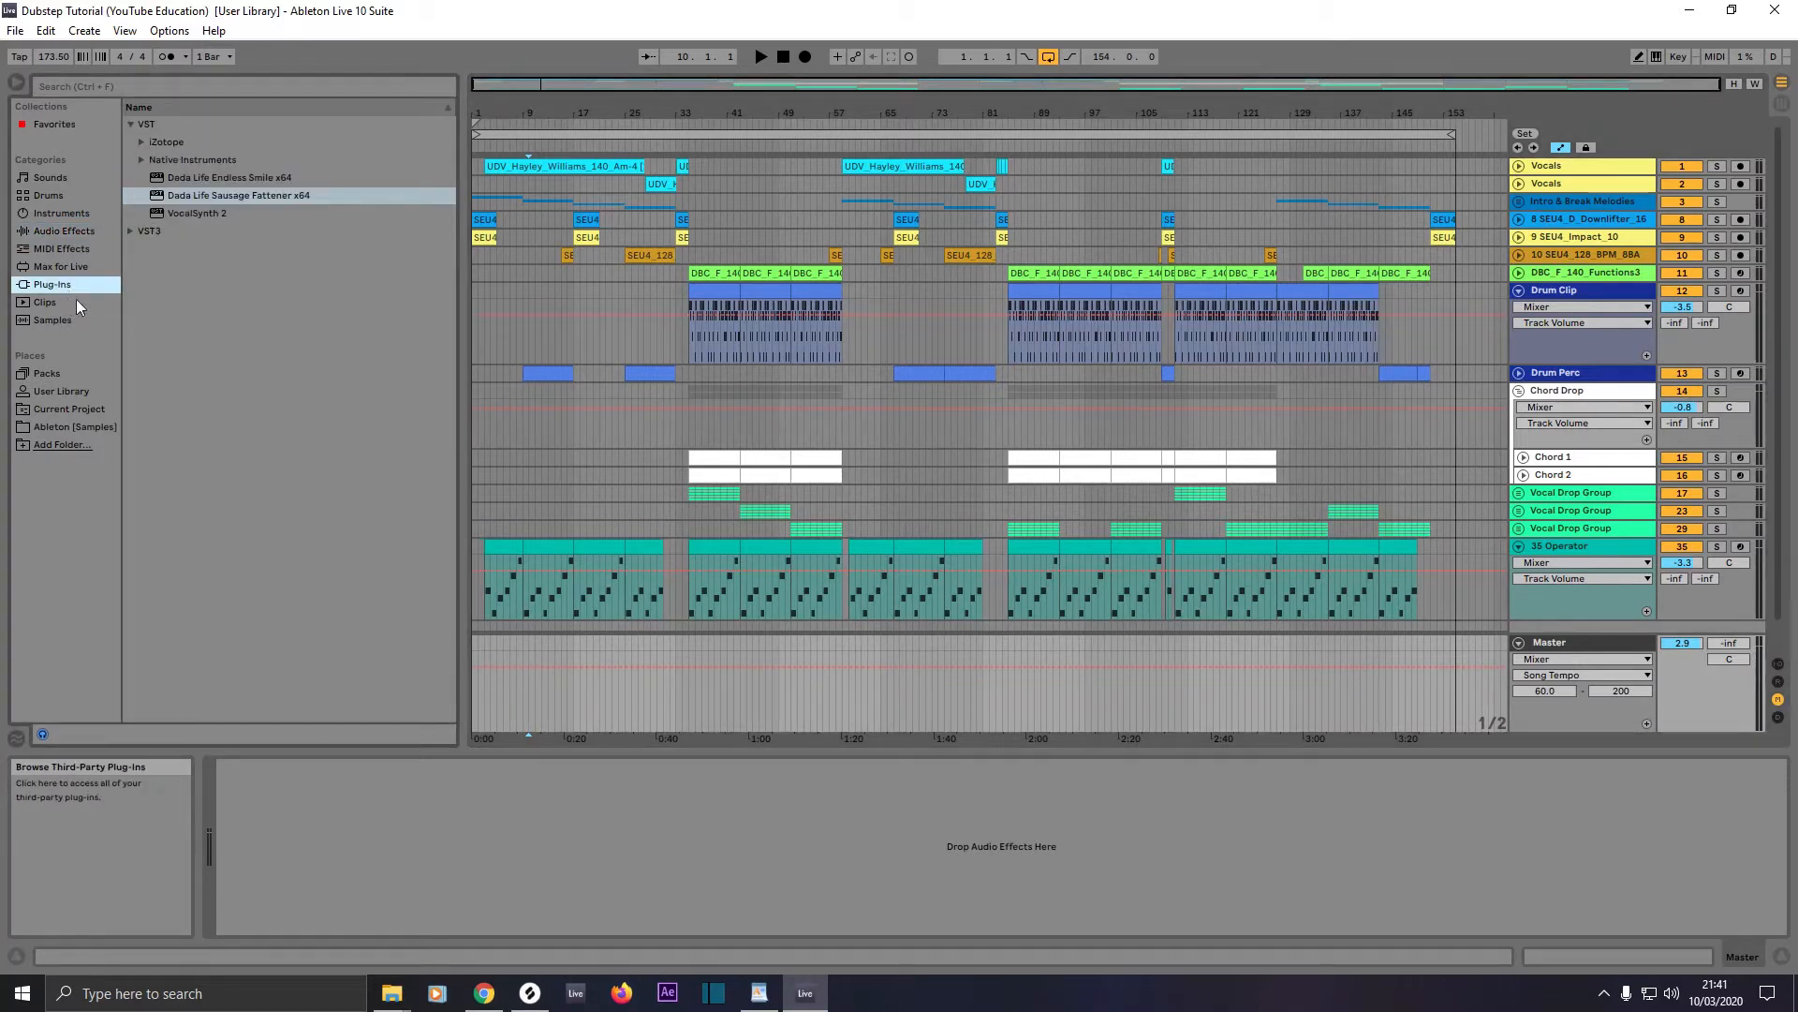
pyautogui.click(141, 143)
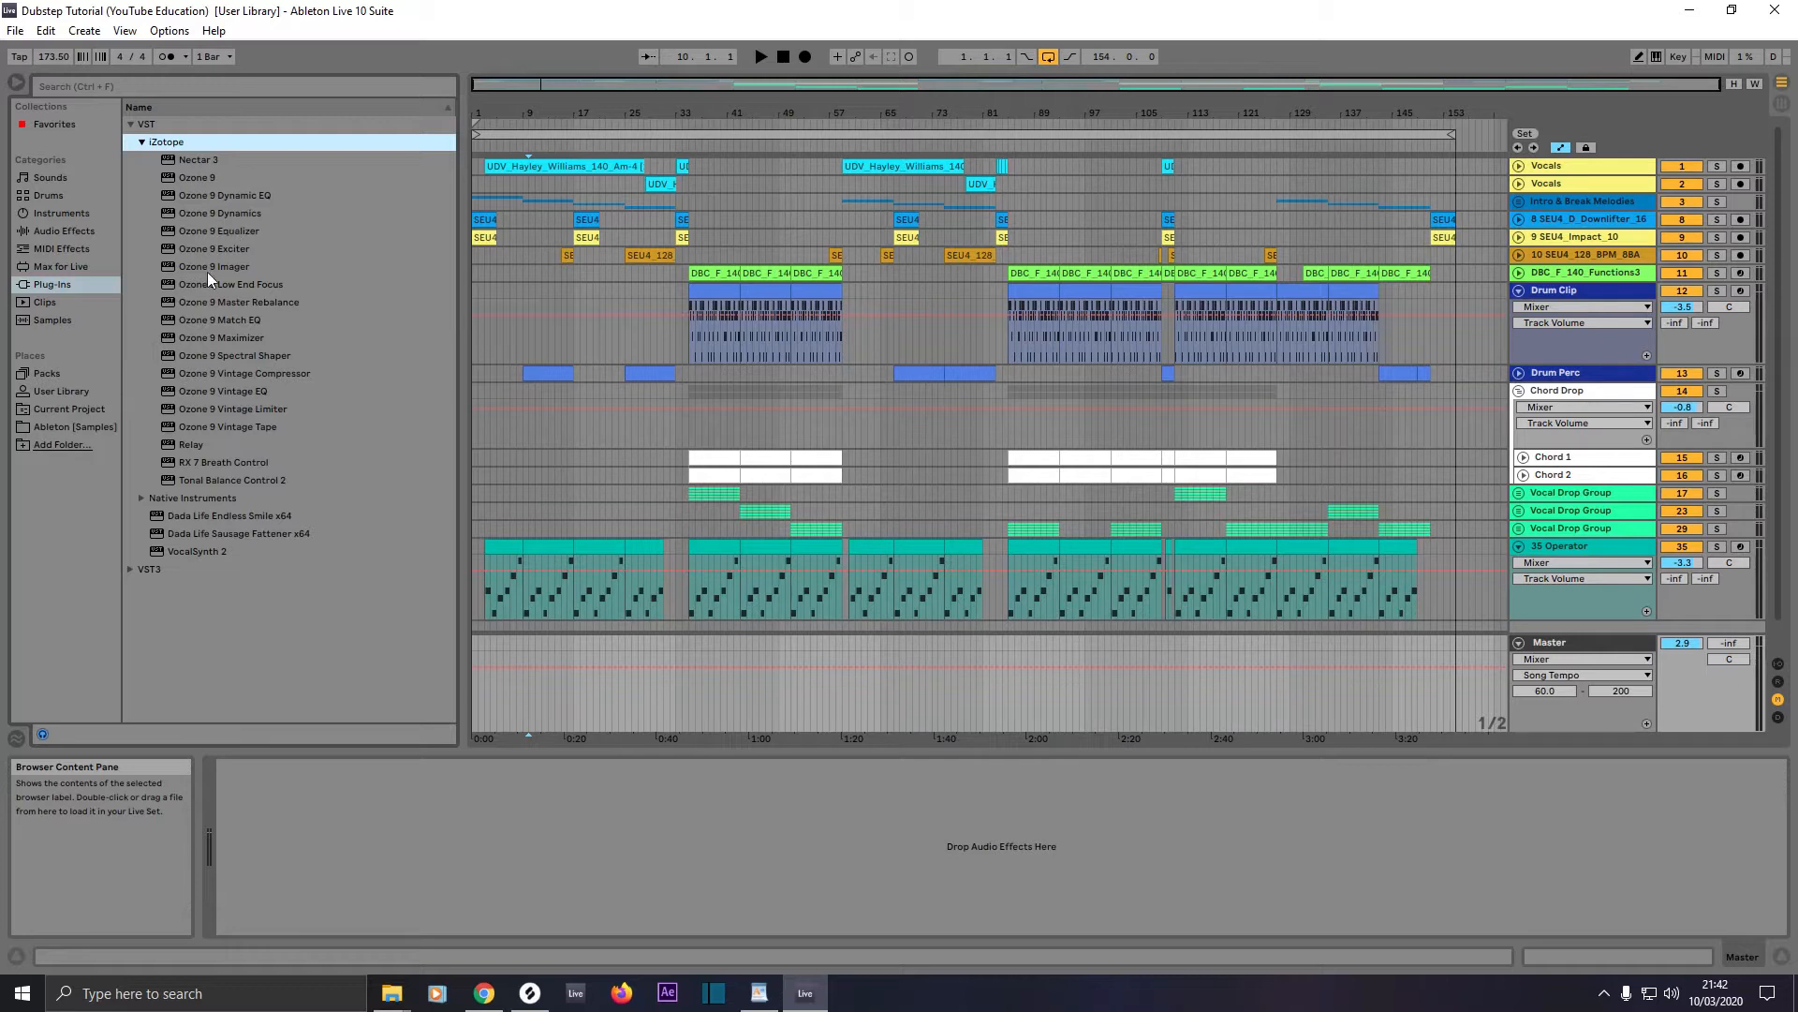
pyautogui.click(191, 178)
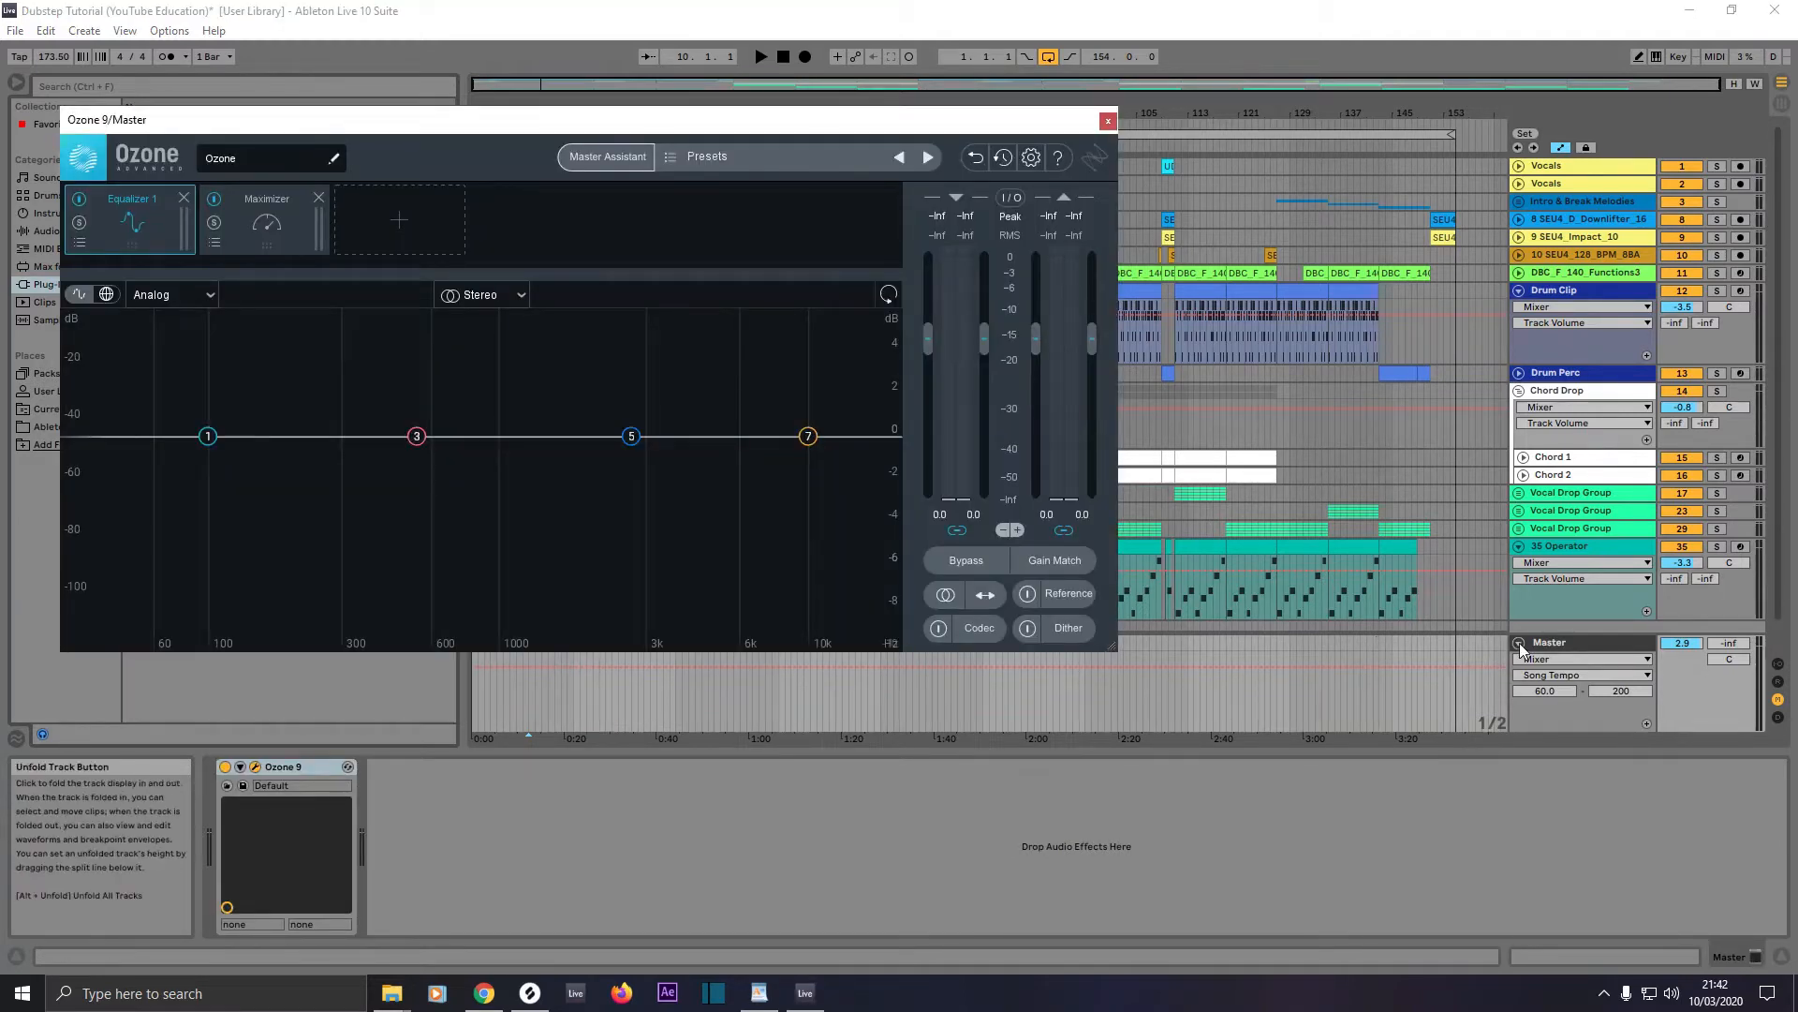
# Step: Hide the Ozone 9 plug-in window and show it again from the Master track's device
pyautogui.click(1519, 642)
pyautogui.click(1519, 723)
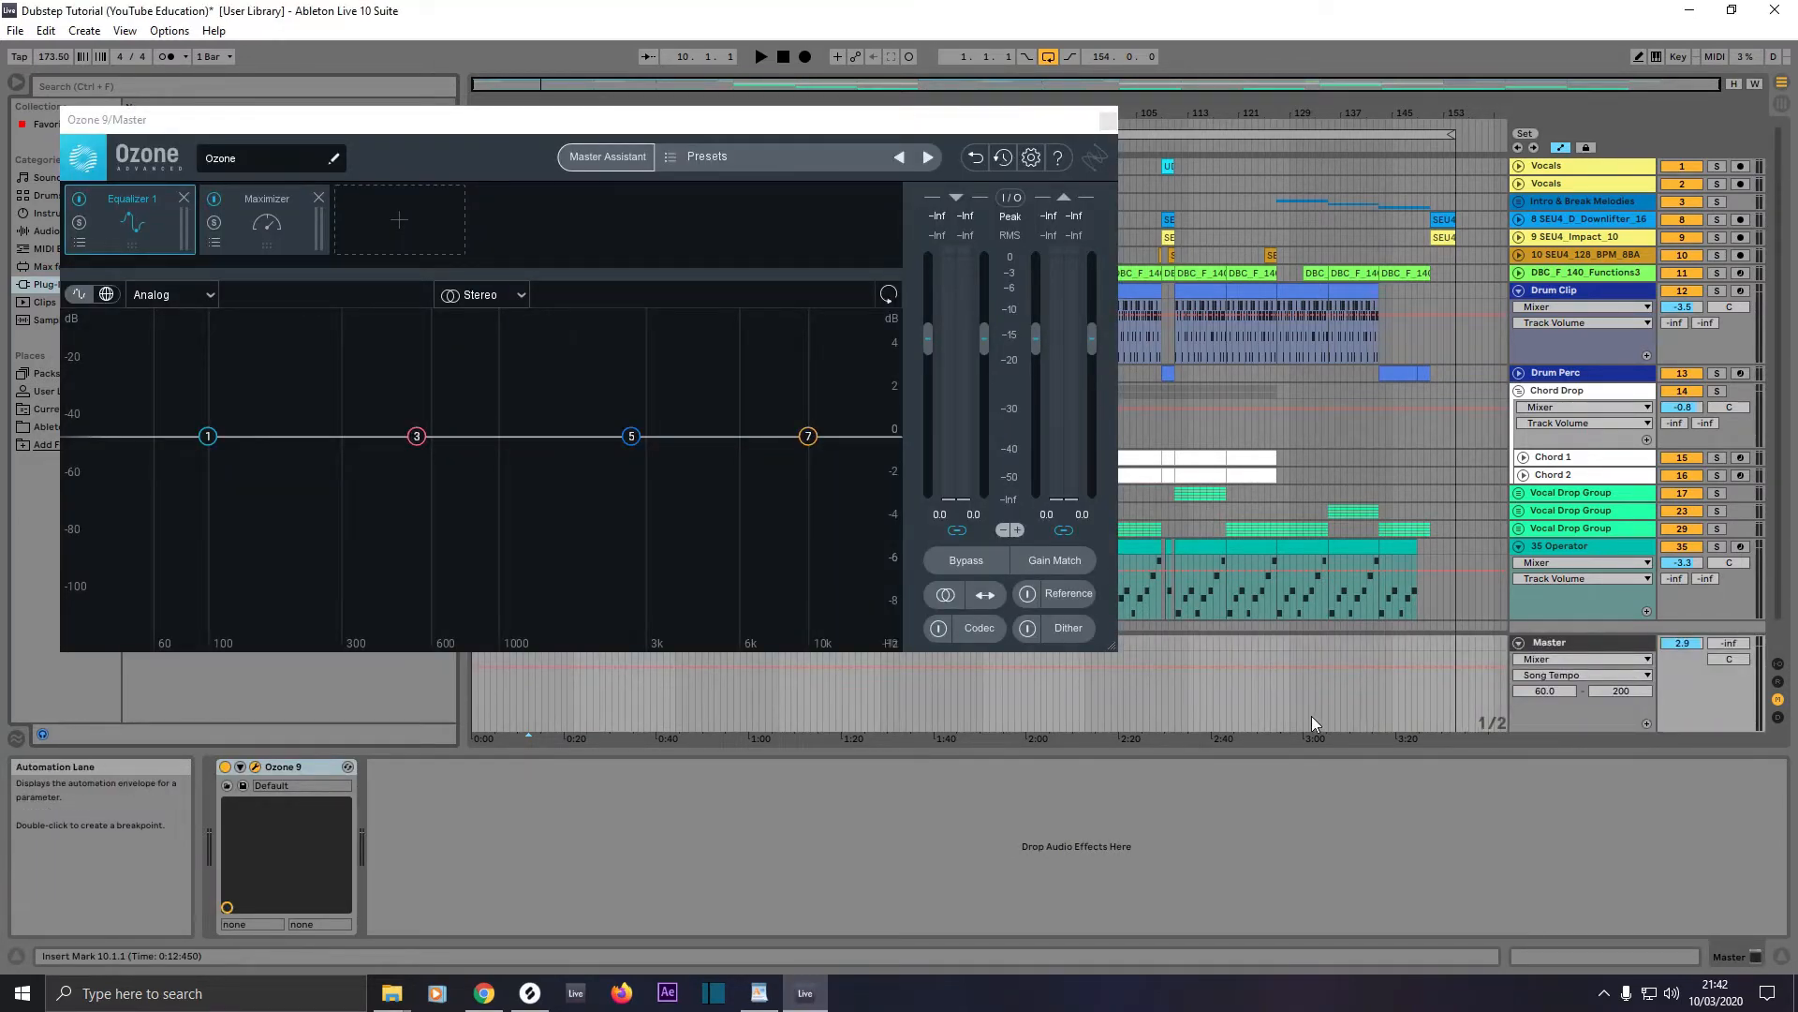
pyautogui.click(1269, 709)
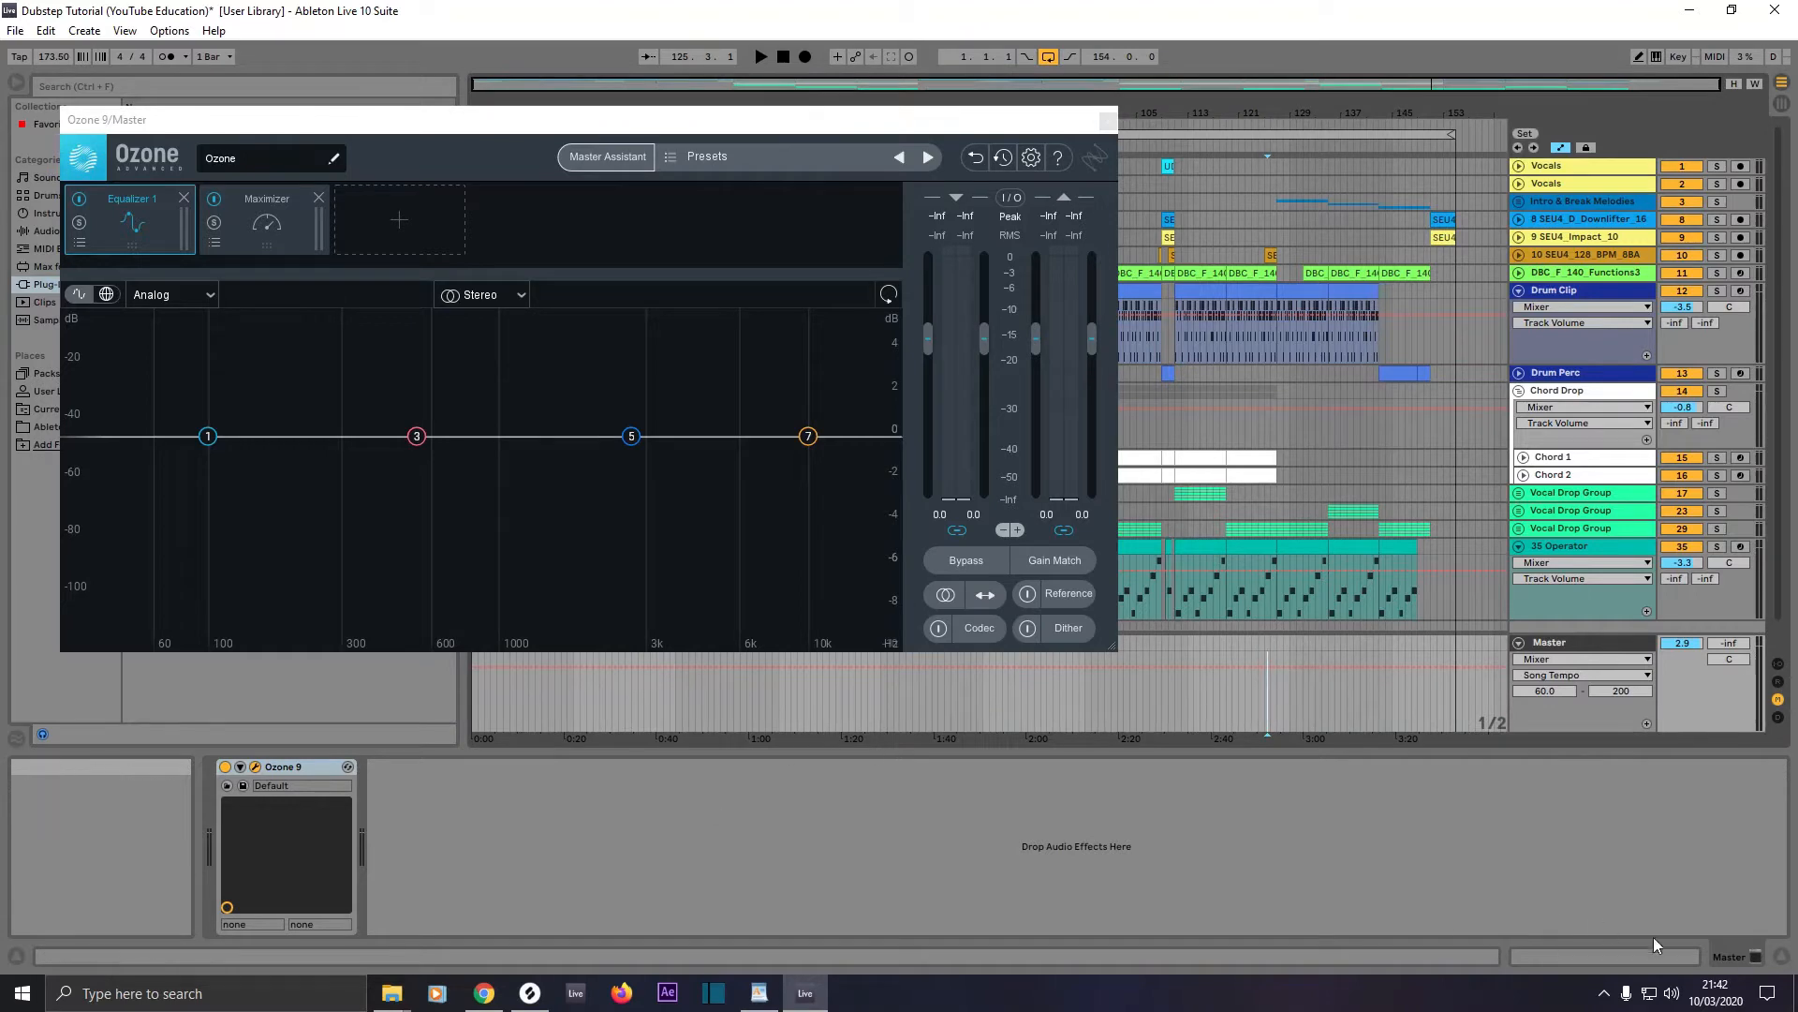
pyautogui.click(255, 767)
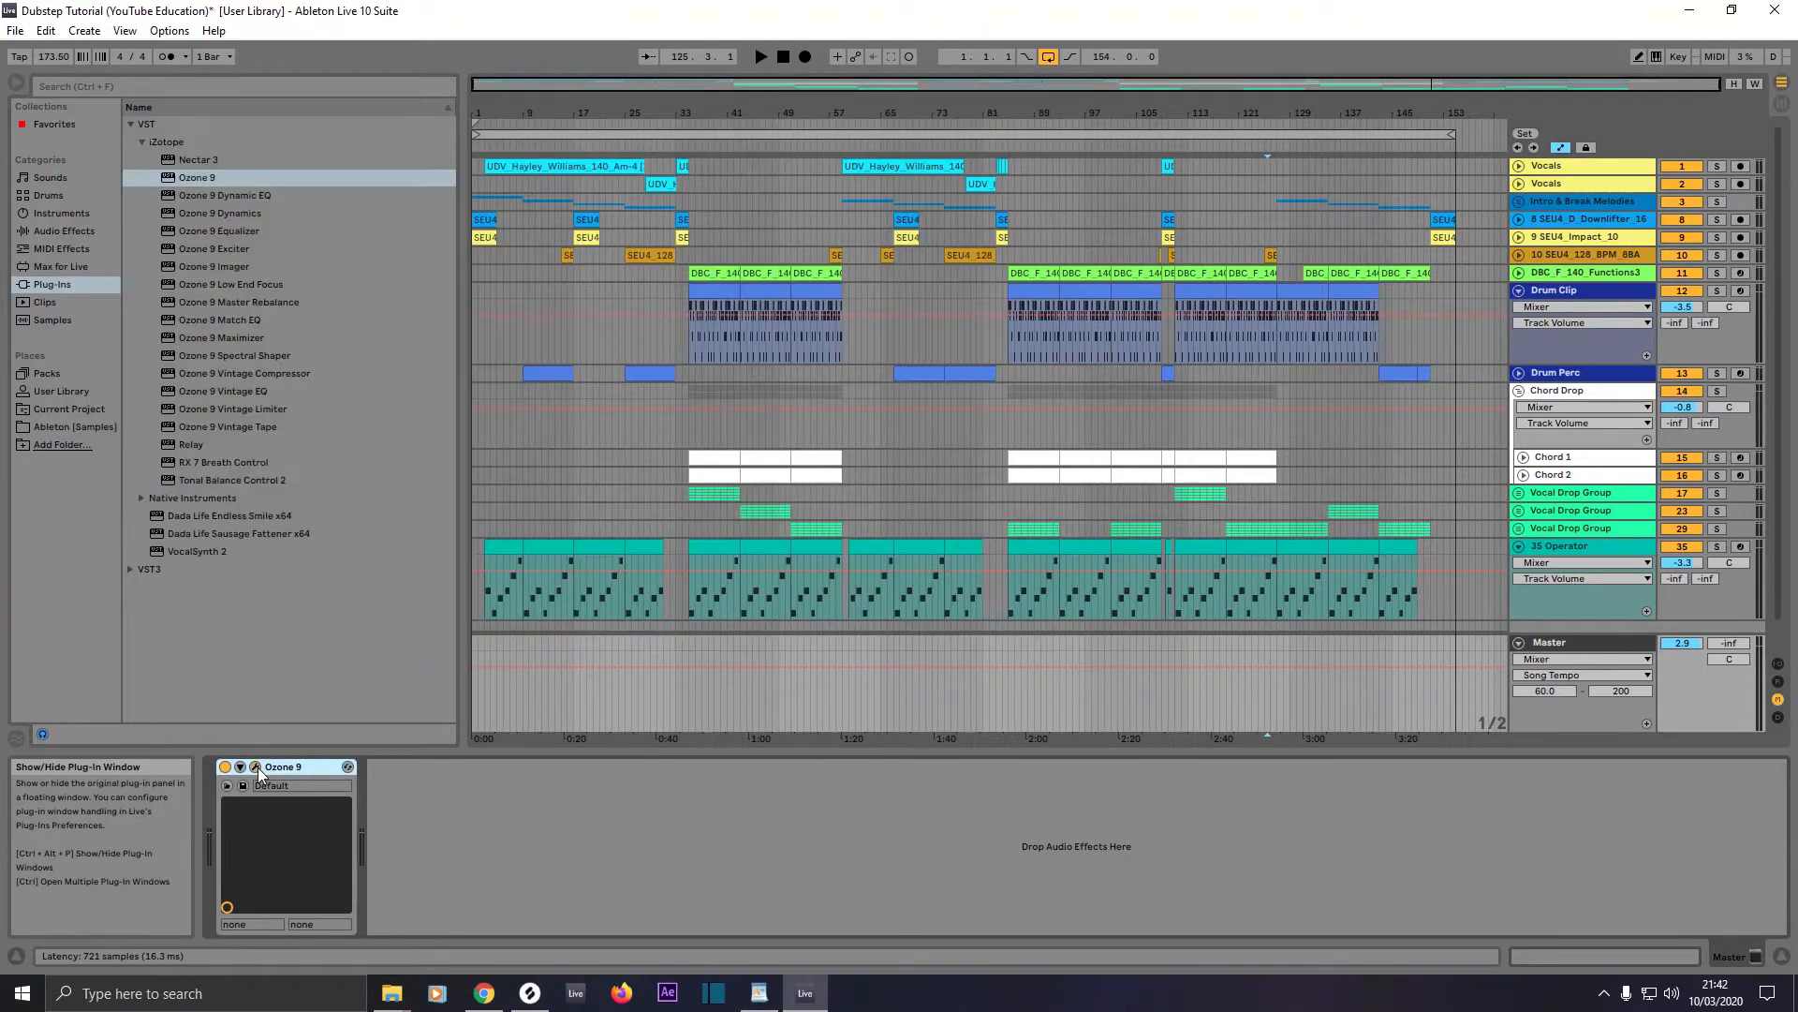
pyautogui.click(255, 768)
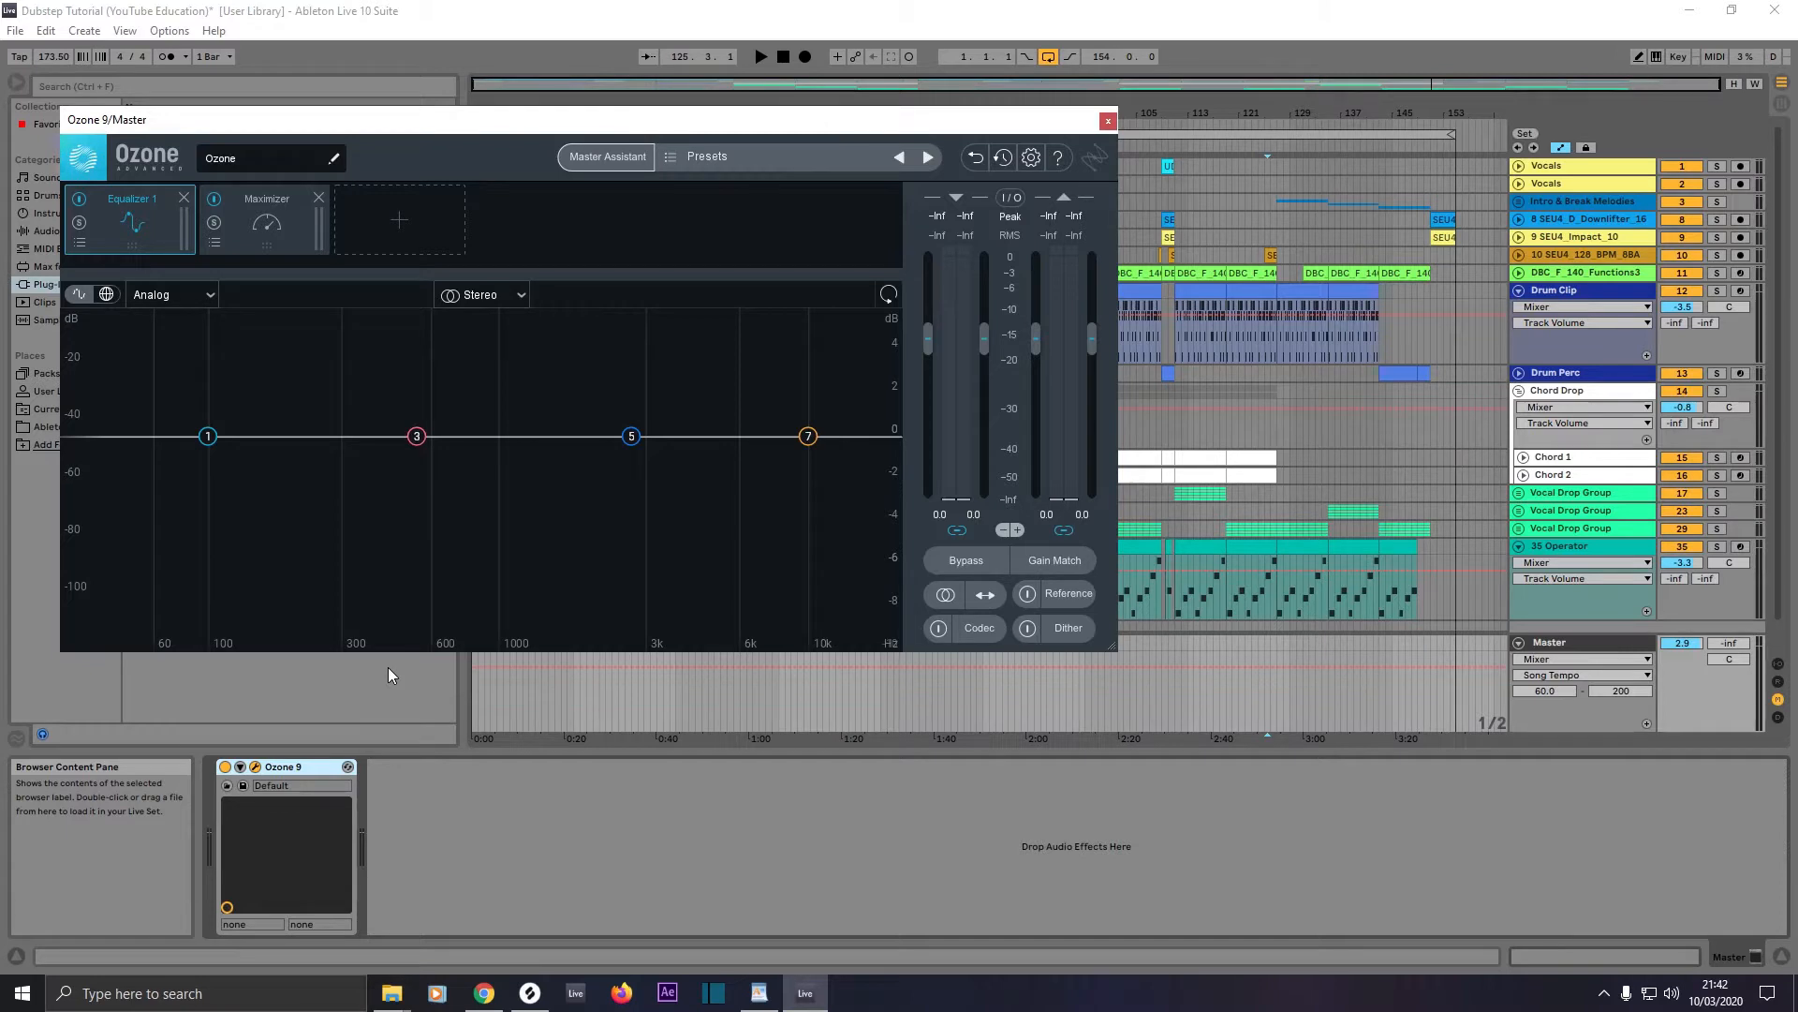
# Step: Add "02 - Bangarang feat. Sirah (Original Mix)" as the reference track in Ozone and select the whole song
pyautogui.click(1063, 596)
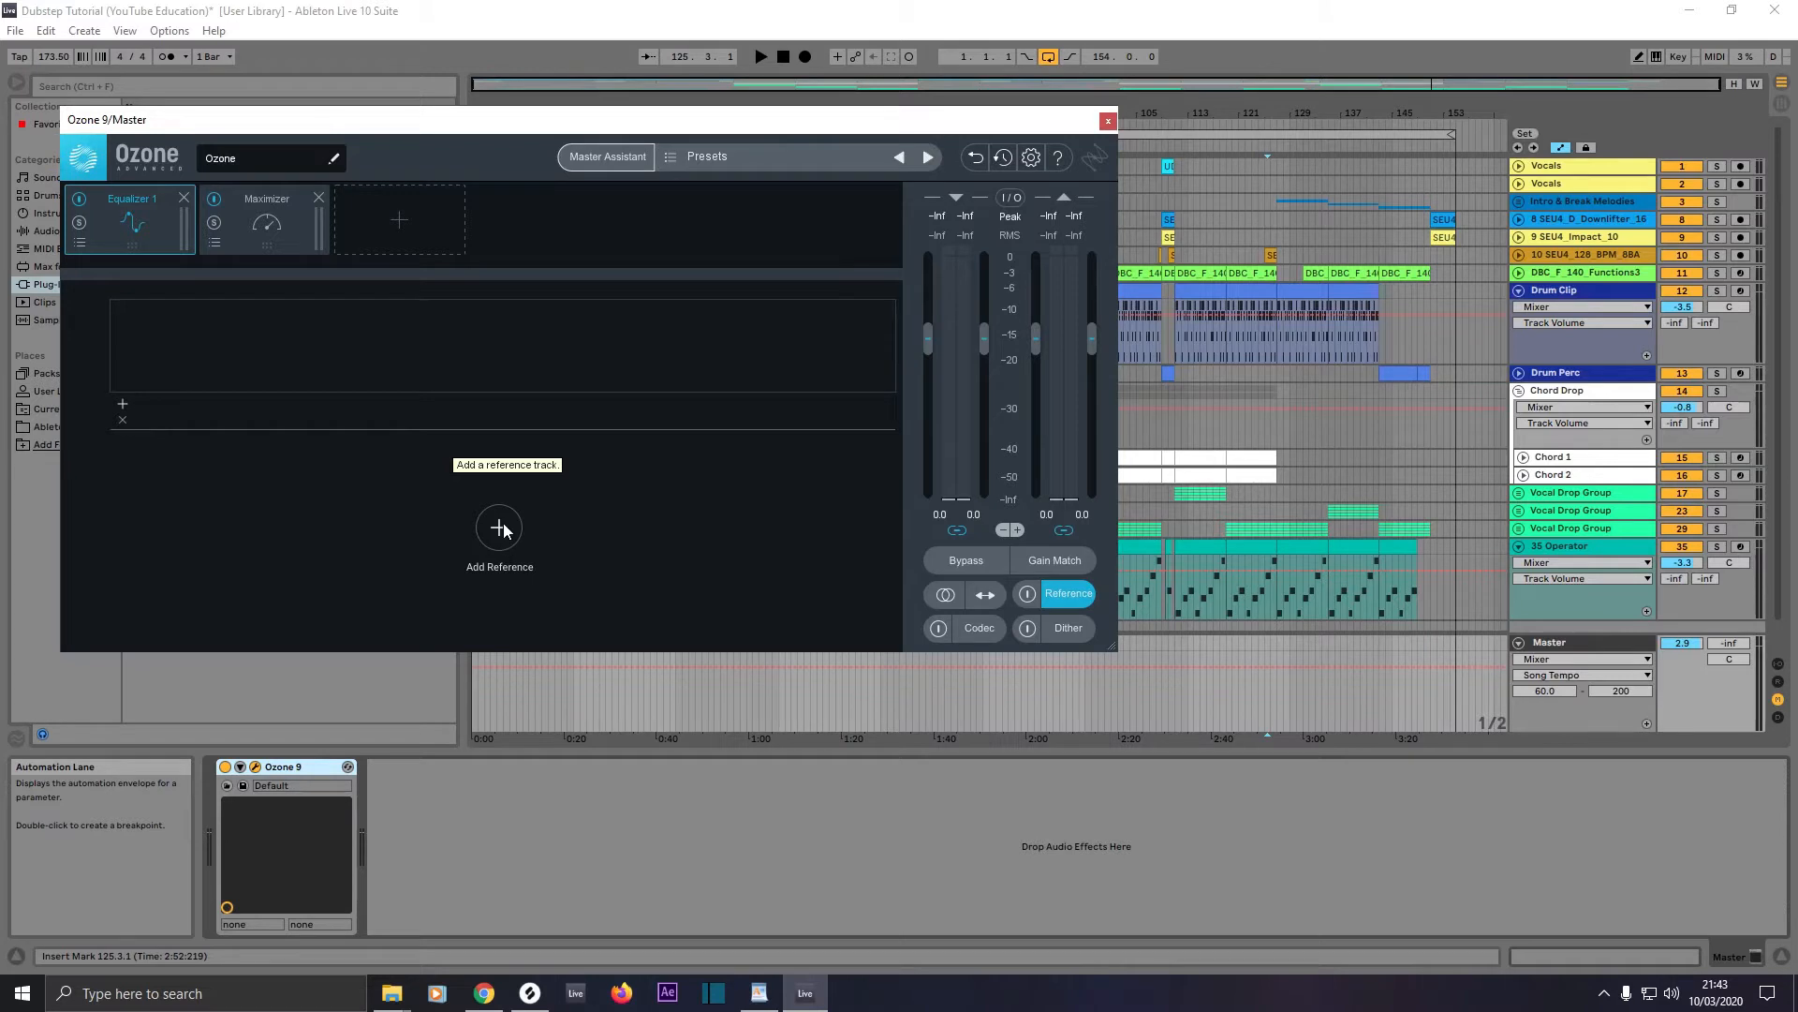
pyautogui.click(1055, 596)
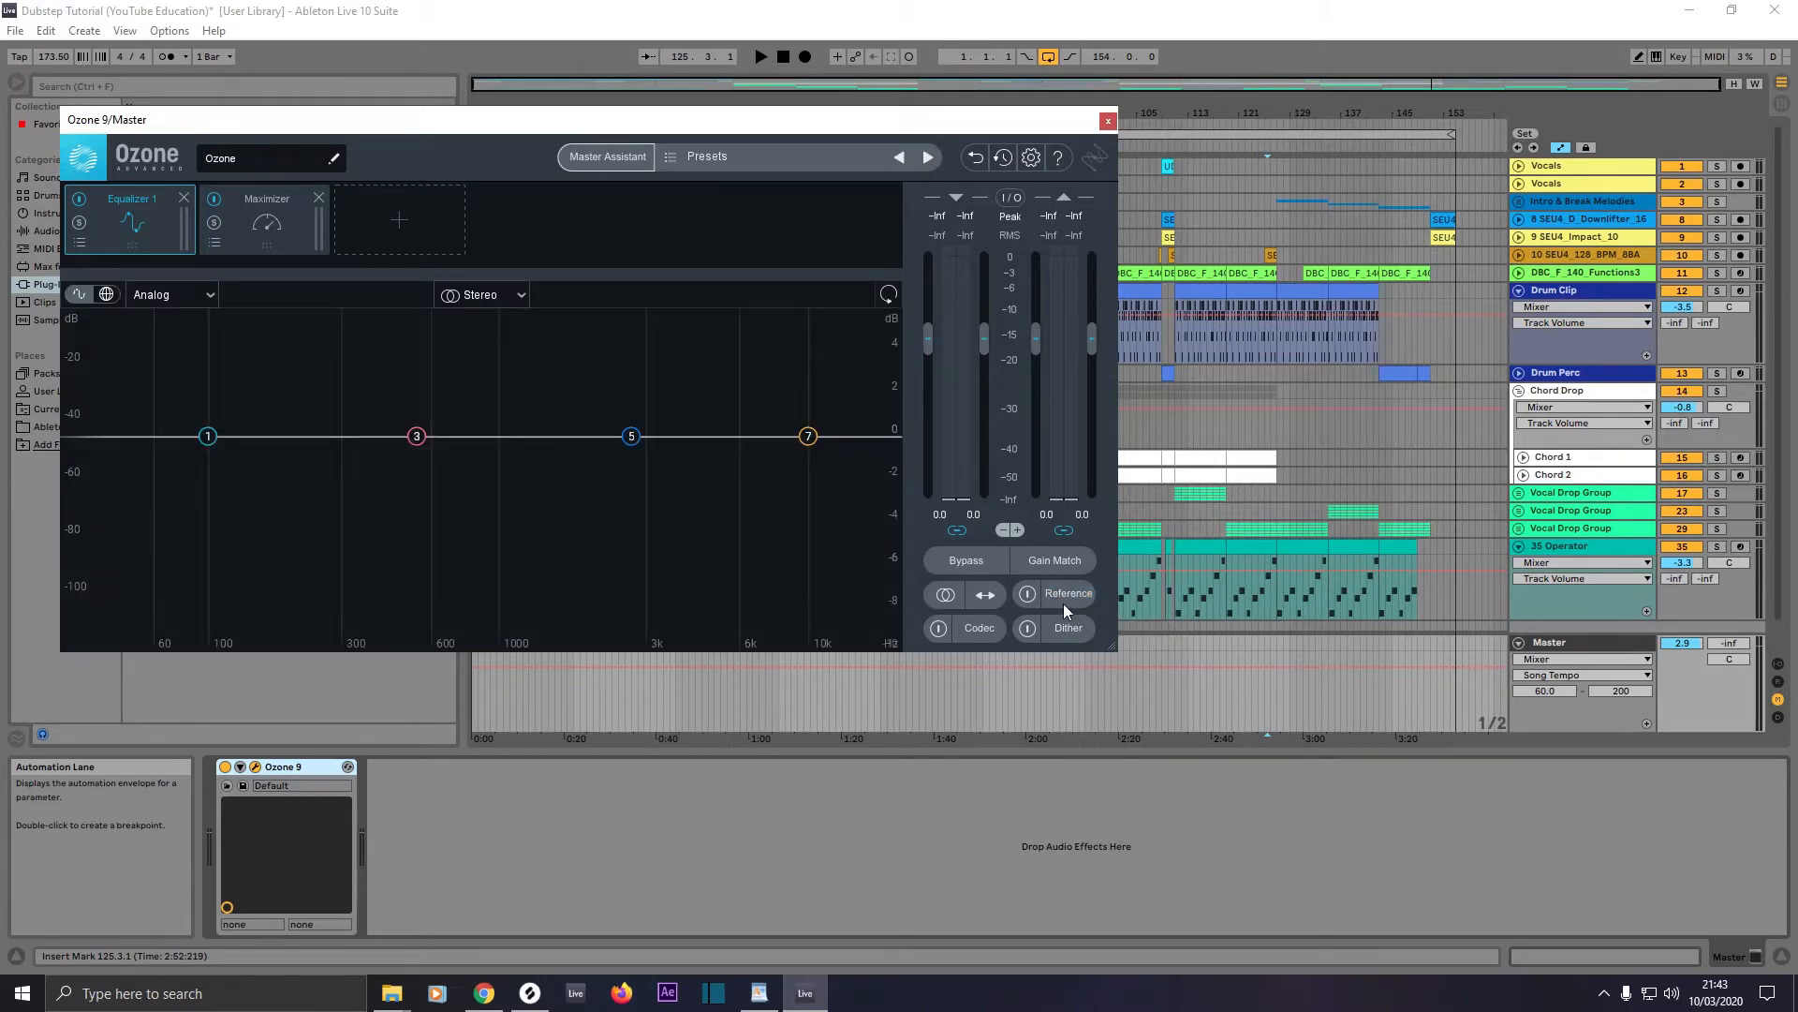
pyautogui.click(1064, 599)
pyautogui.click(514, 543)
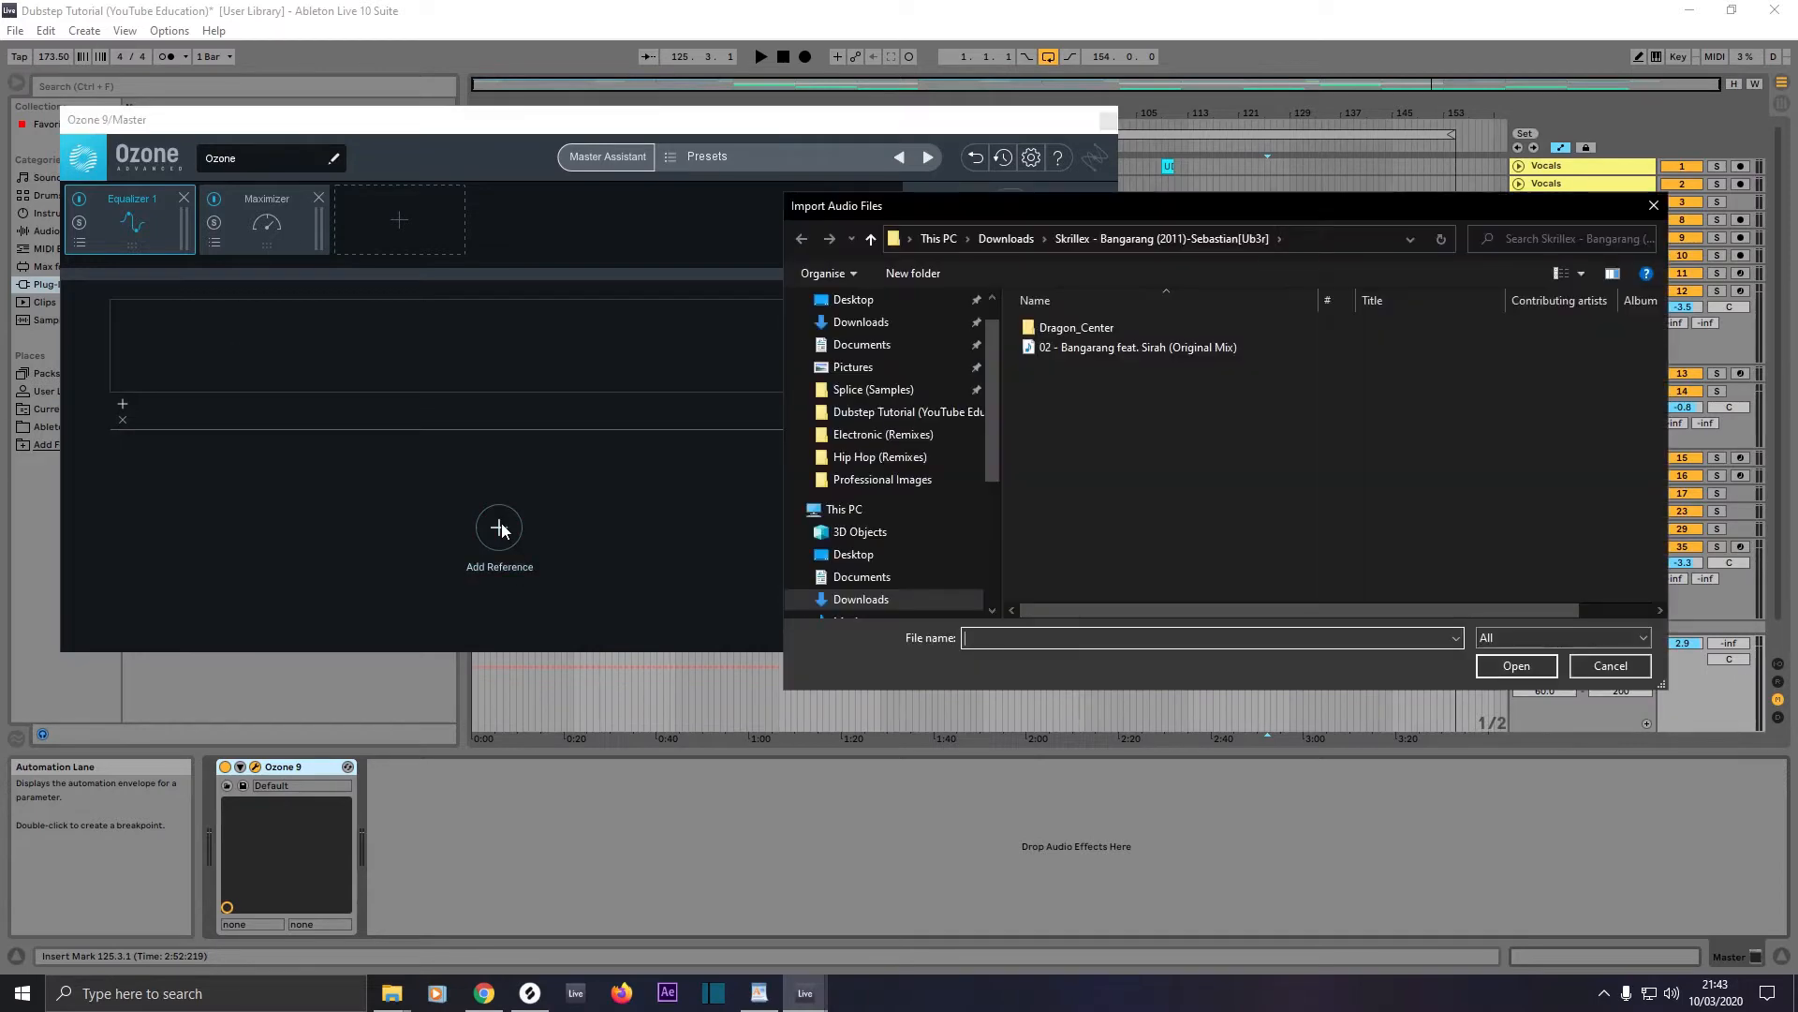
pyautogui.doubleClick(1104, 352)
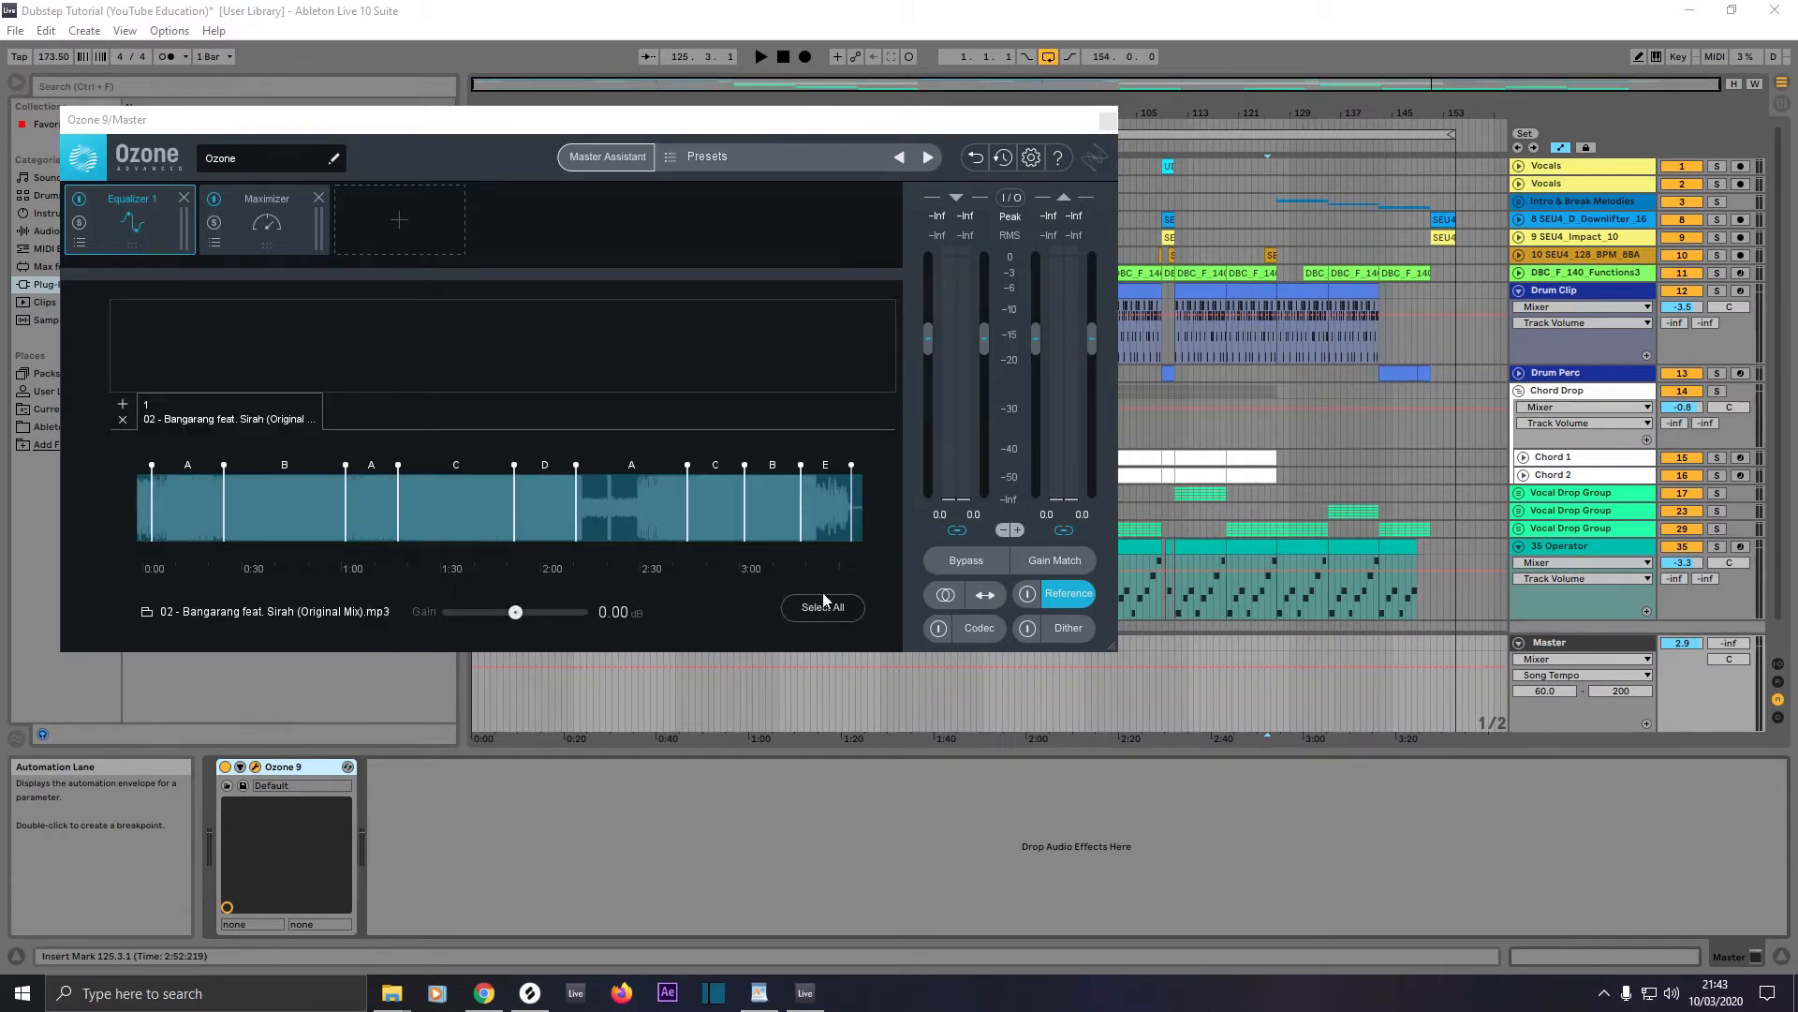
pyautogui.click(827, 608)
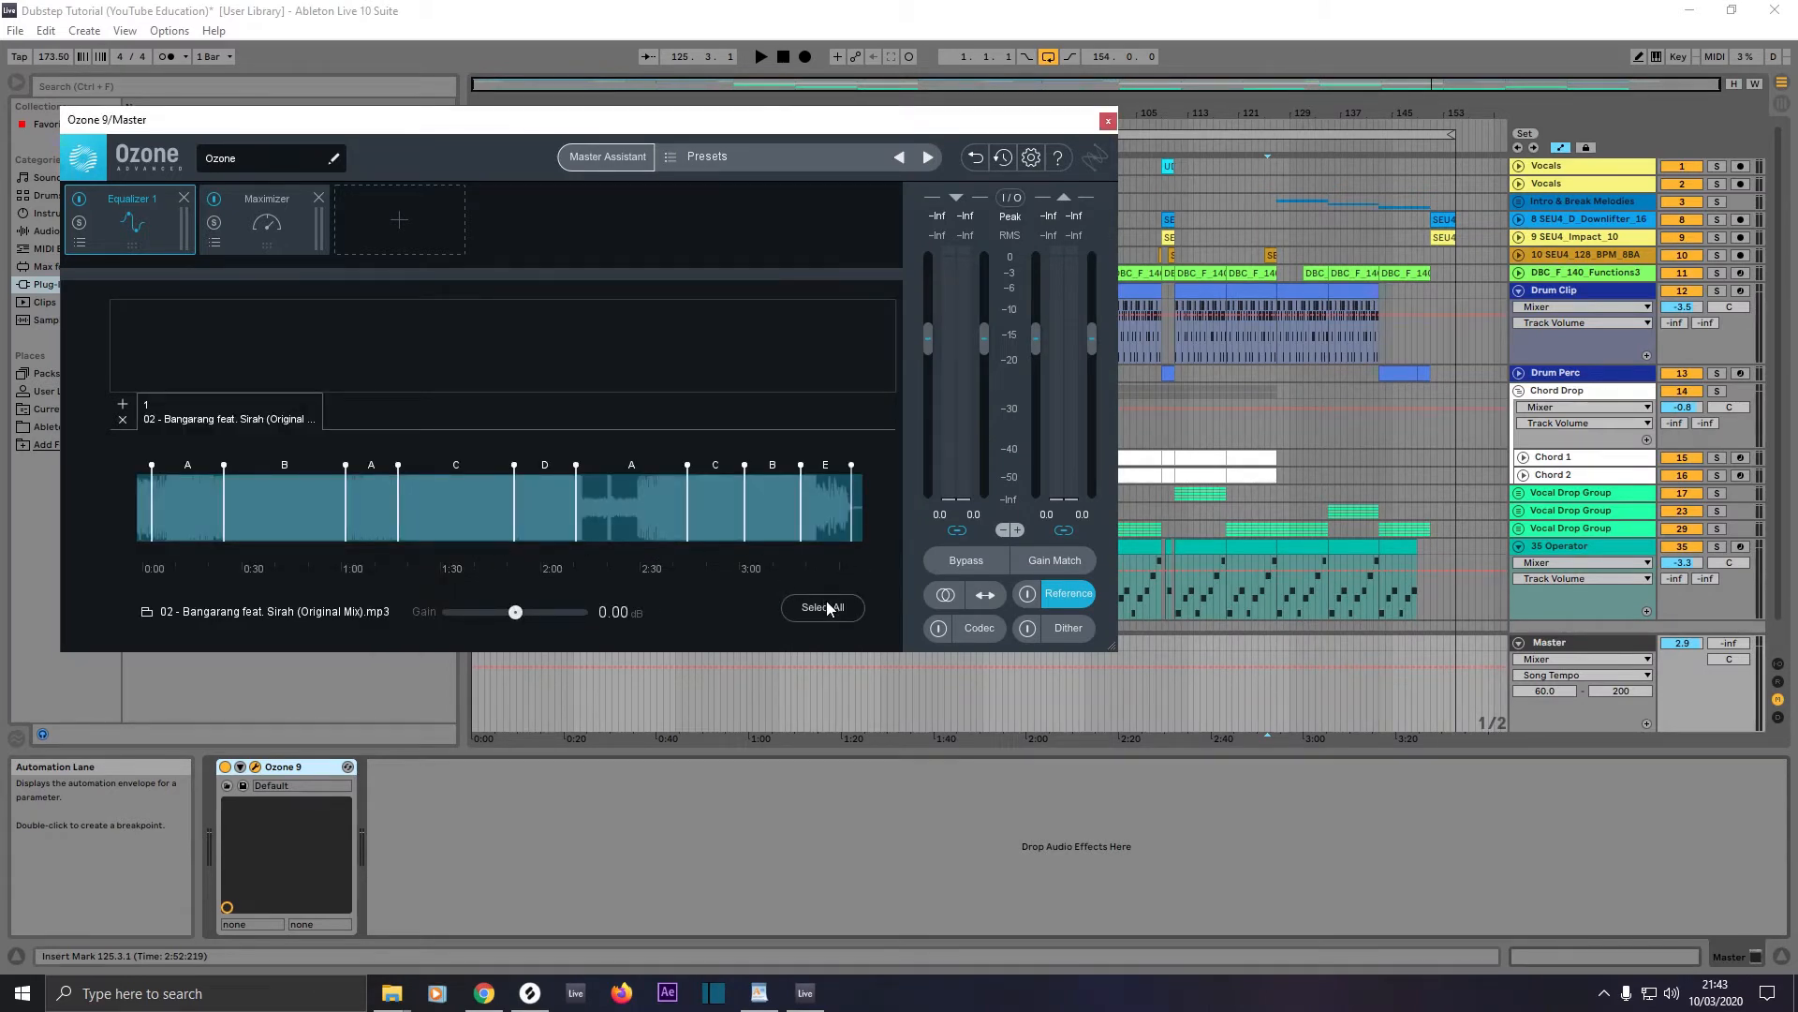
# Step: Save the Live Set and move the Ozone window down to uncover the upper tracks of the arrangement
pyautogui.click(20, 34)
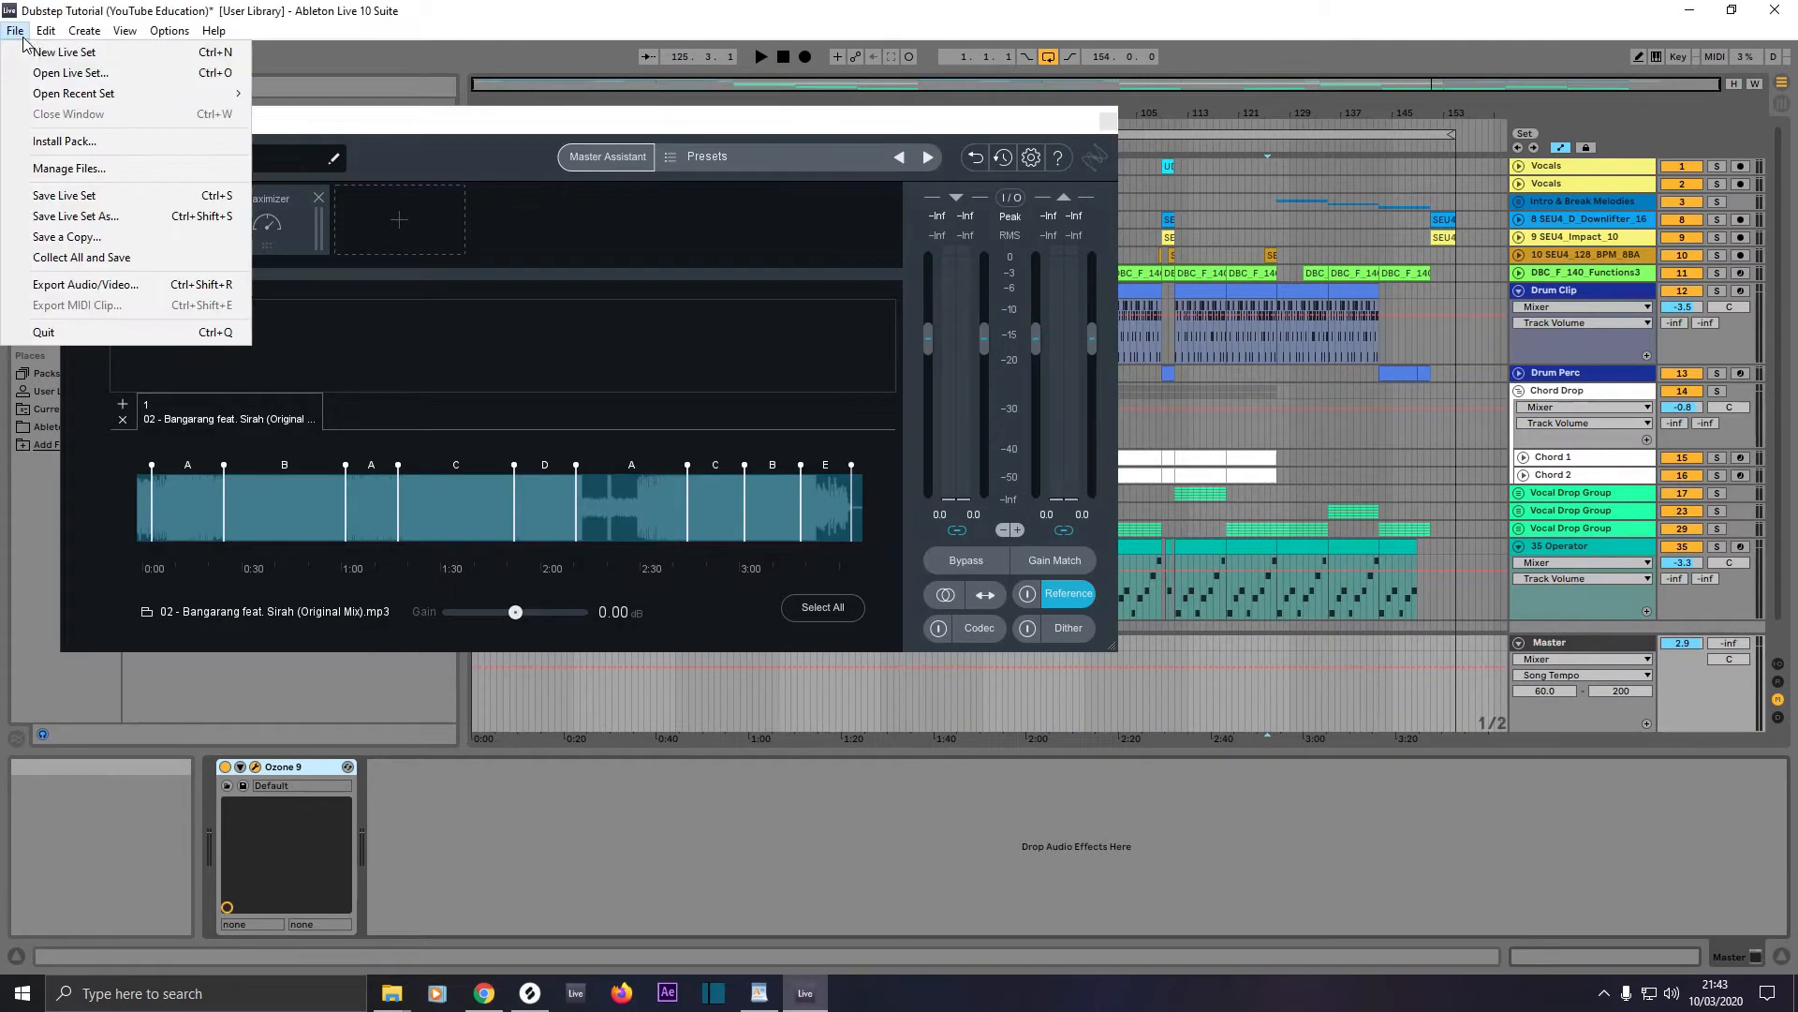
pyautogui.click(48, 198)
pyautogui.moveTo(495, 116); pyautogui.dragTo(756, 399)
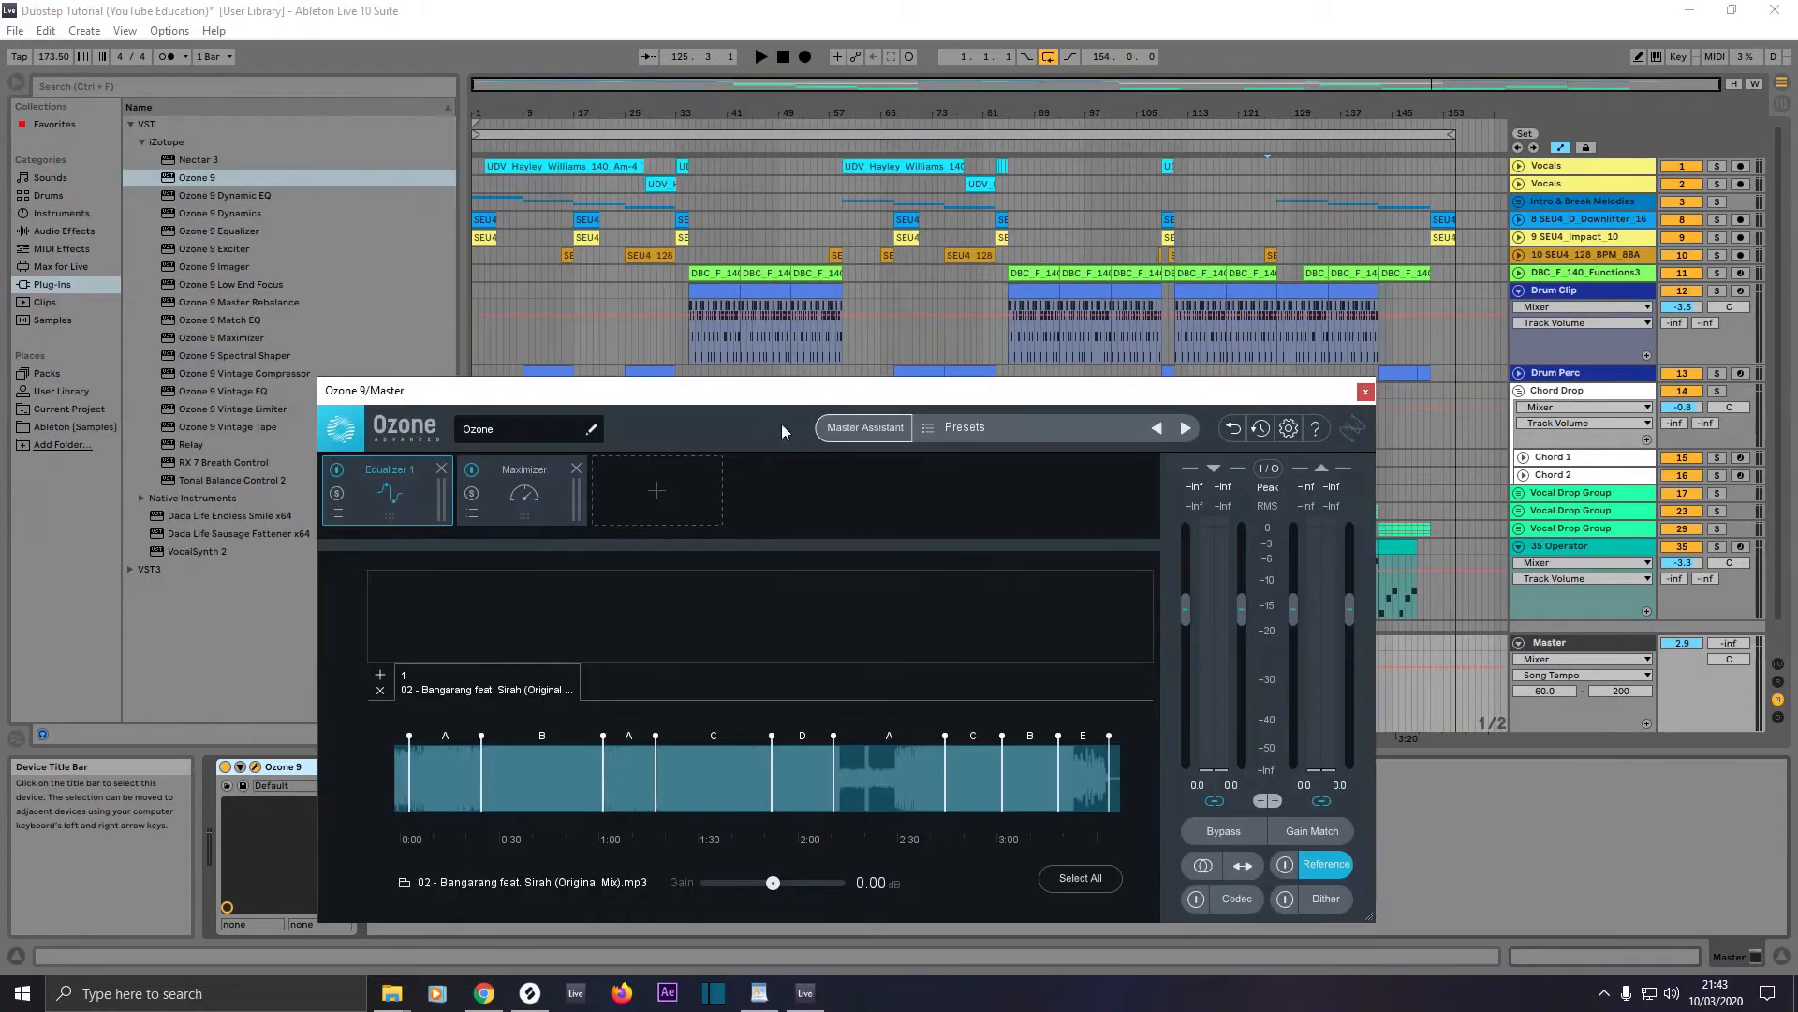
# Step: Set up Master Assistant to use the Bangarang reference for loudness and EQ, with CD as the destination
pyautogui.click(859, 429)
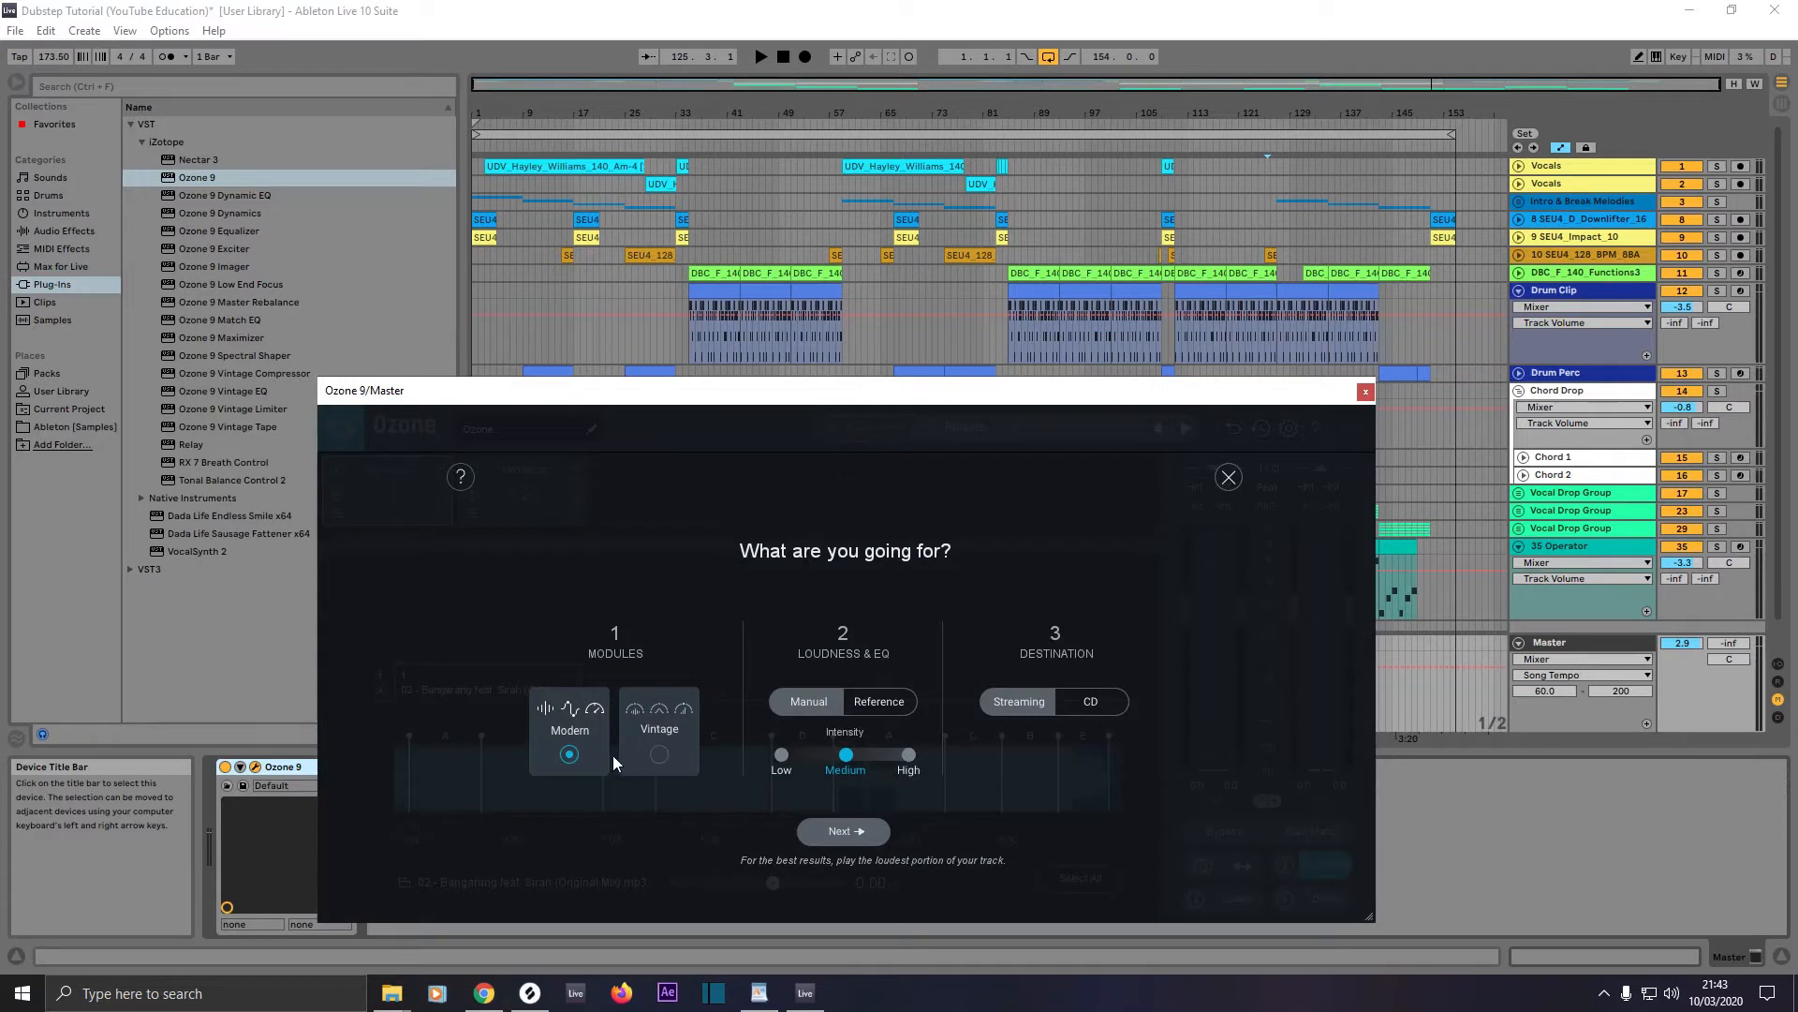
pyautogui.click(868, 707)
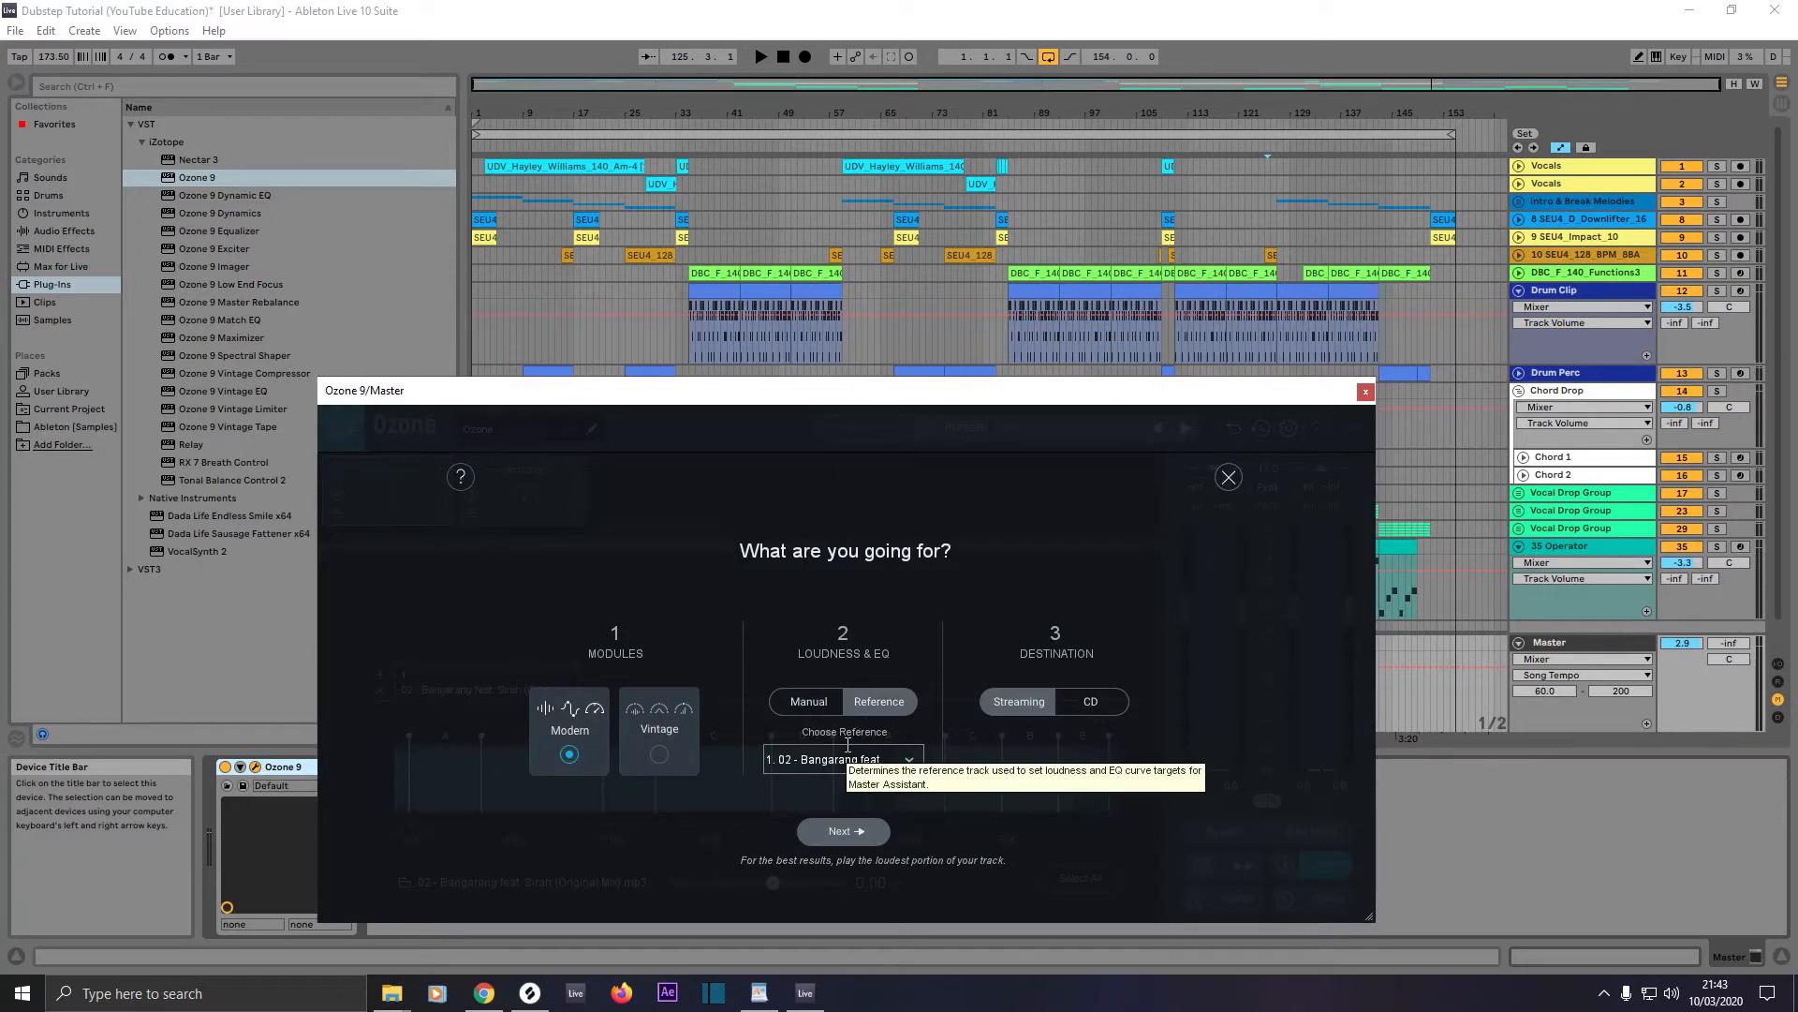
pyautogui.click(828, 765)
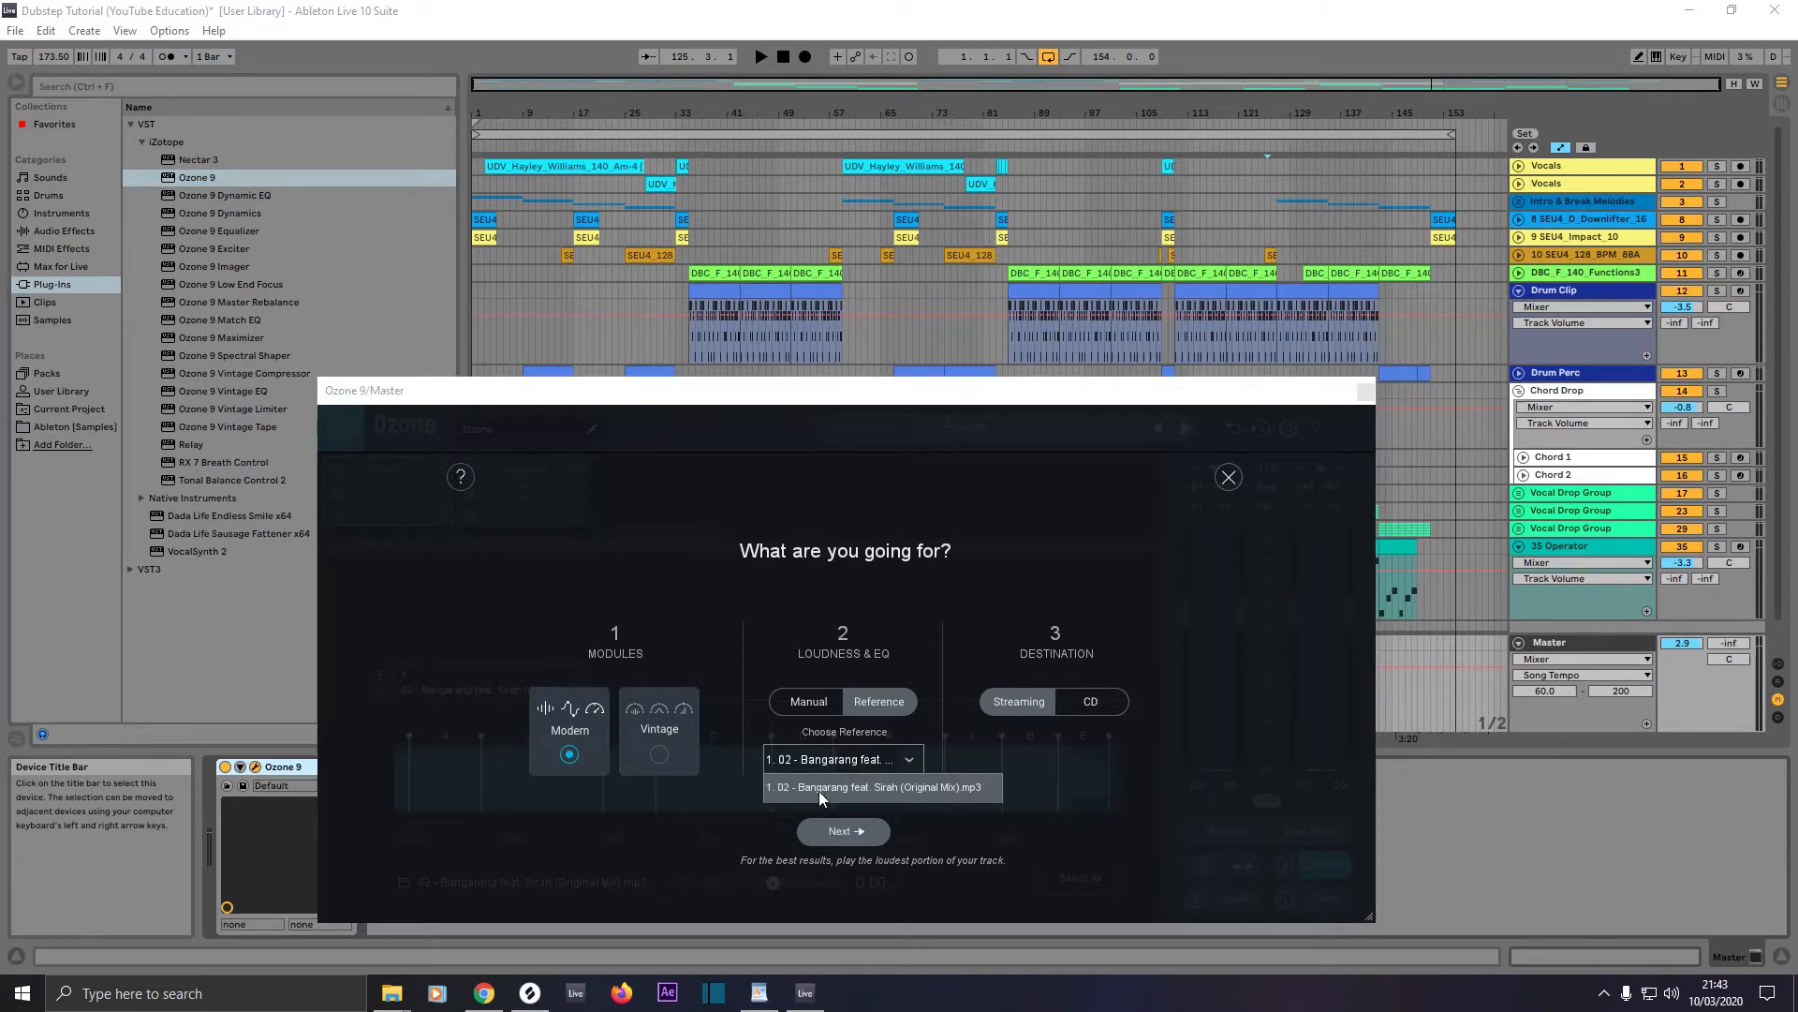
pyautogui.click(819, 790)
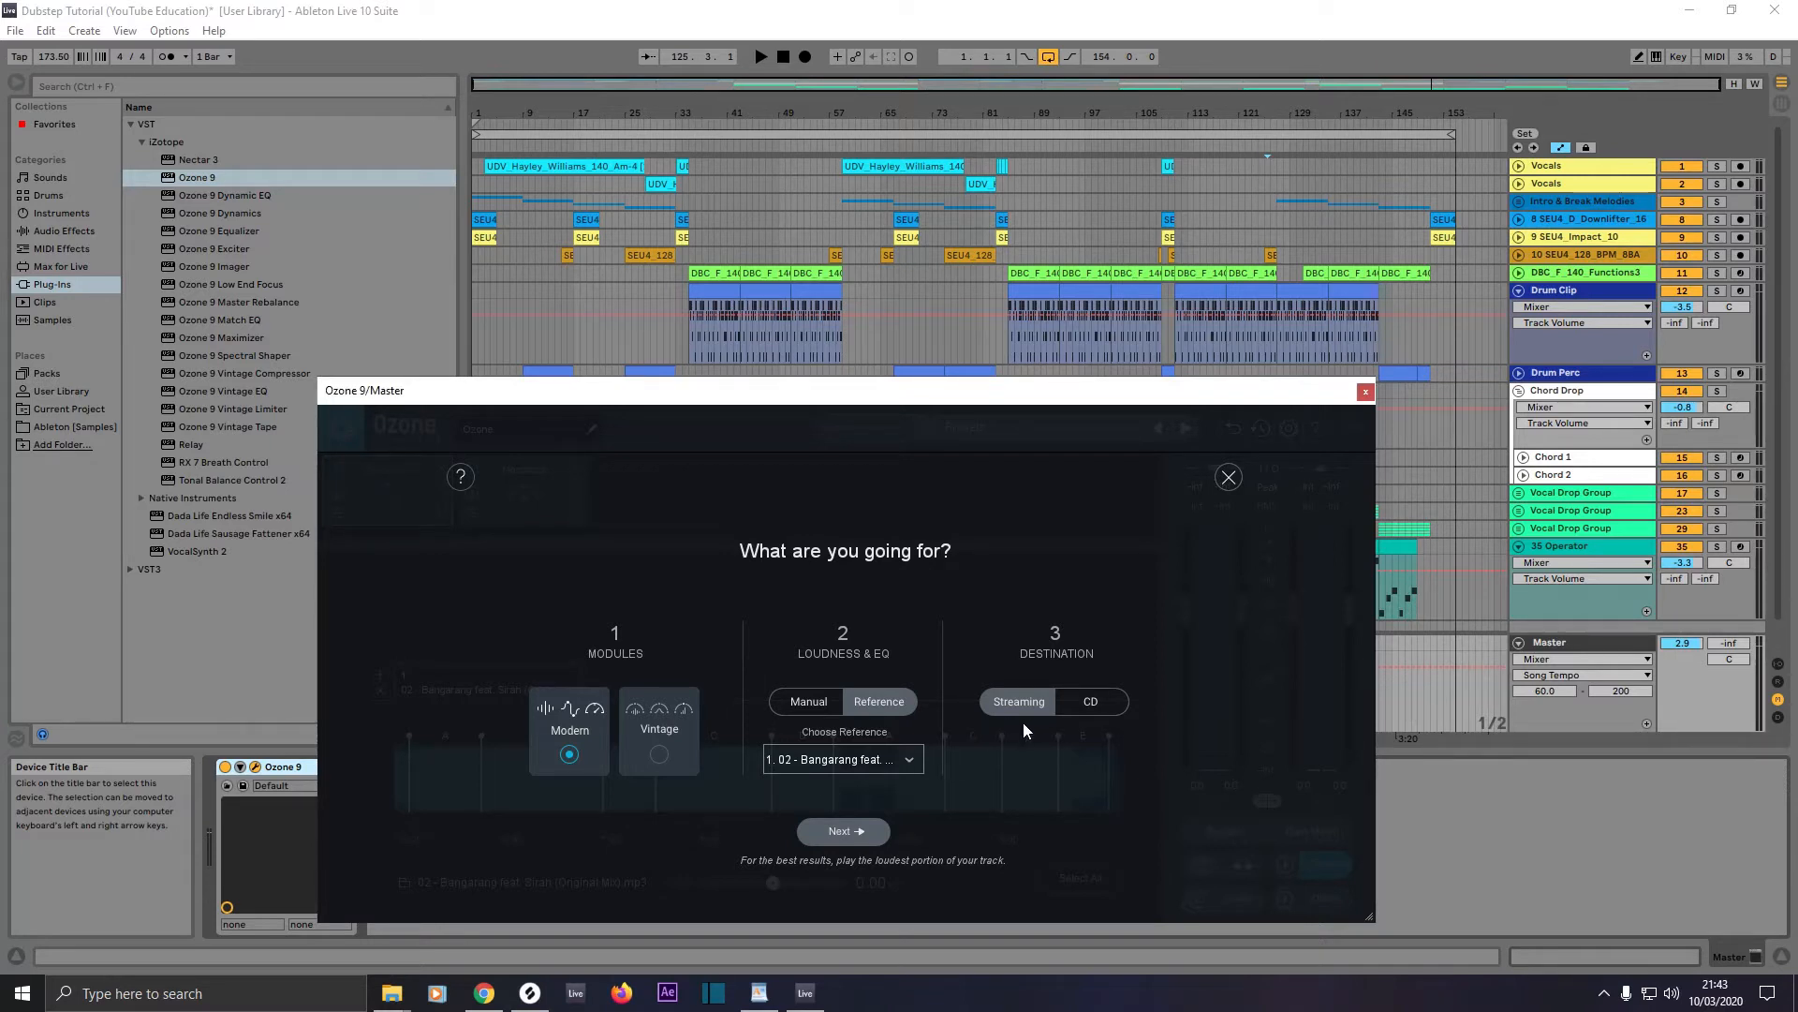
pyautogui.click(1088, 707)
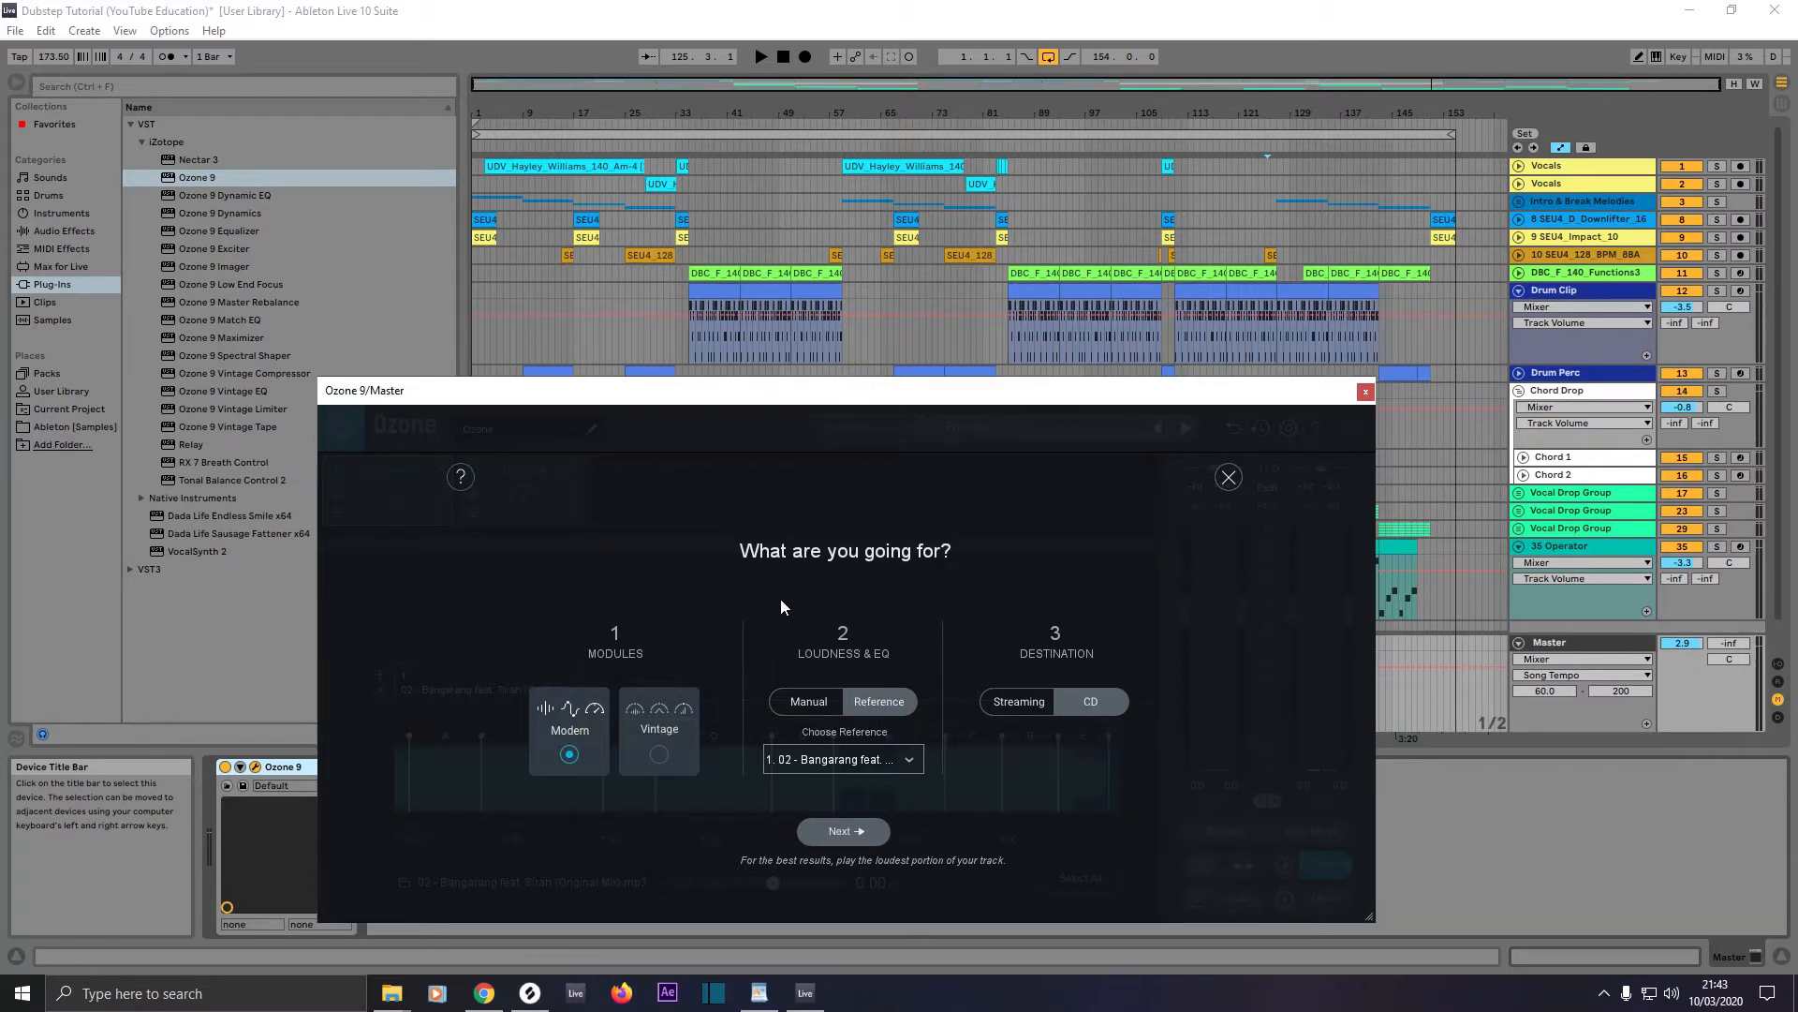
# Step: Run the Master Assistant analysis while playing the first drop from around bar 35, and accept the resulting chain
pyautogui.click(841, 830)
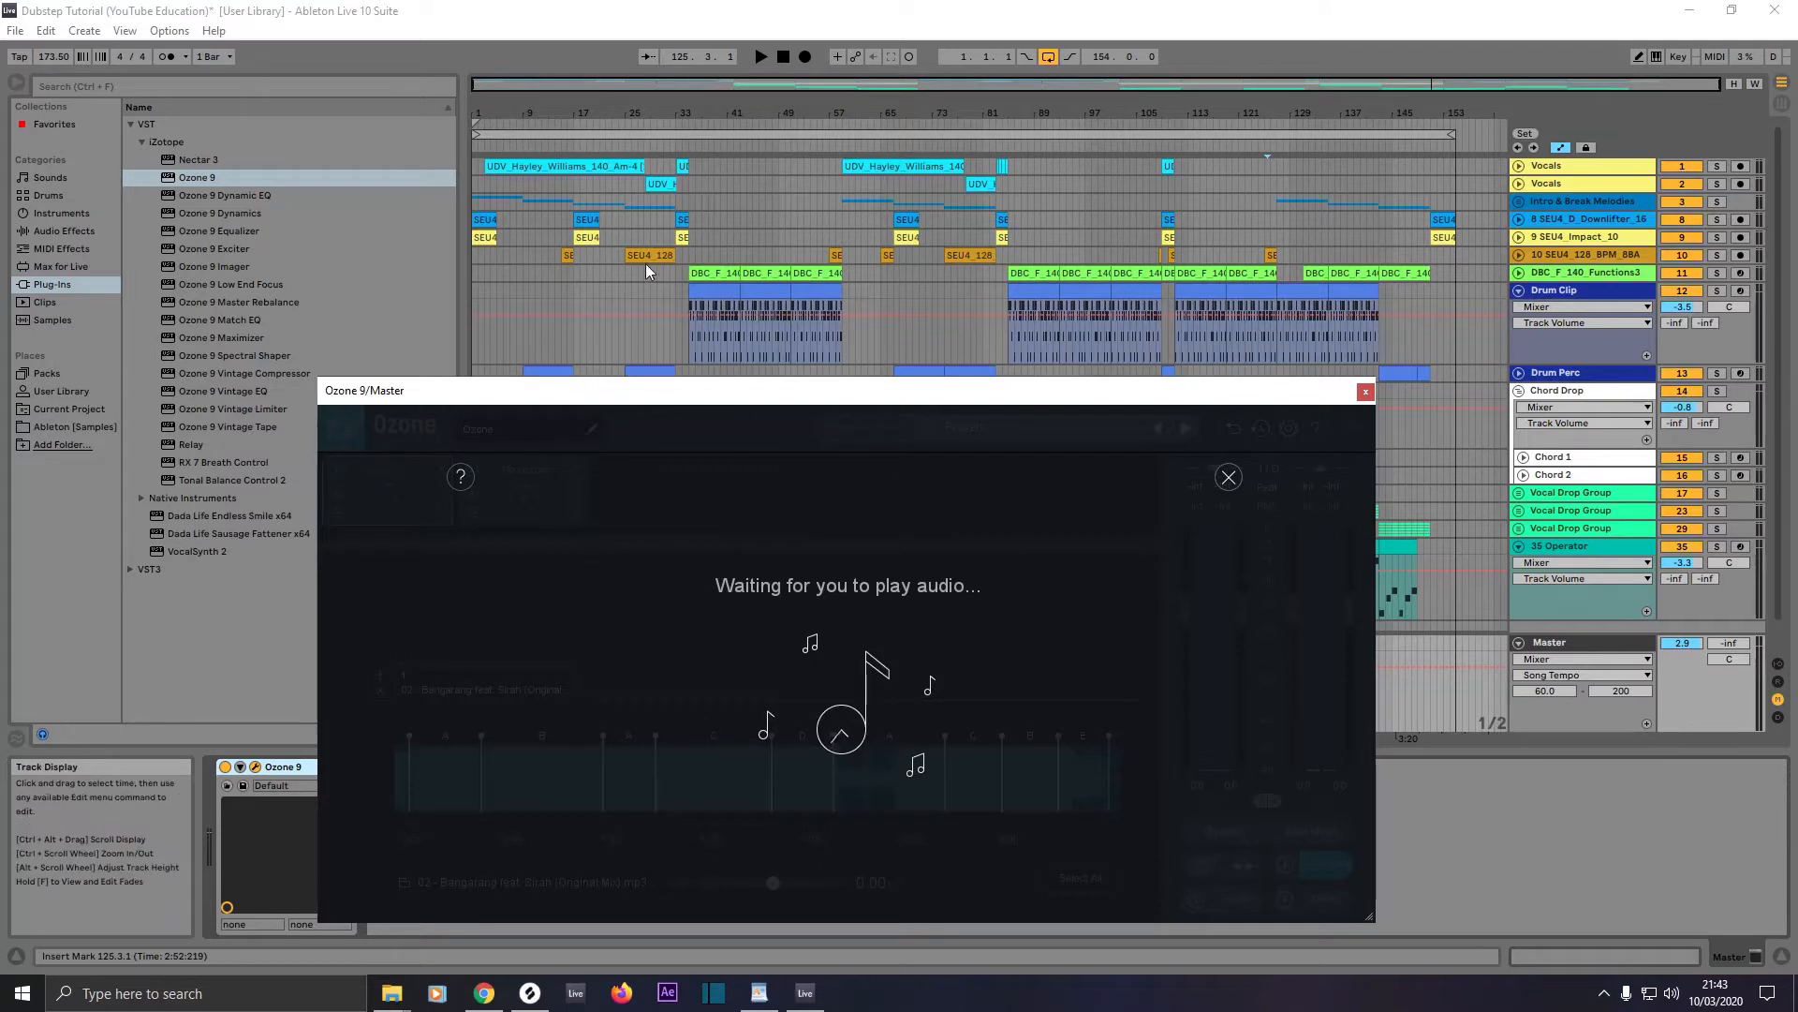
pyautogui.click(698, 145)
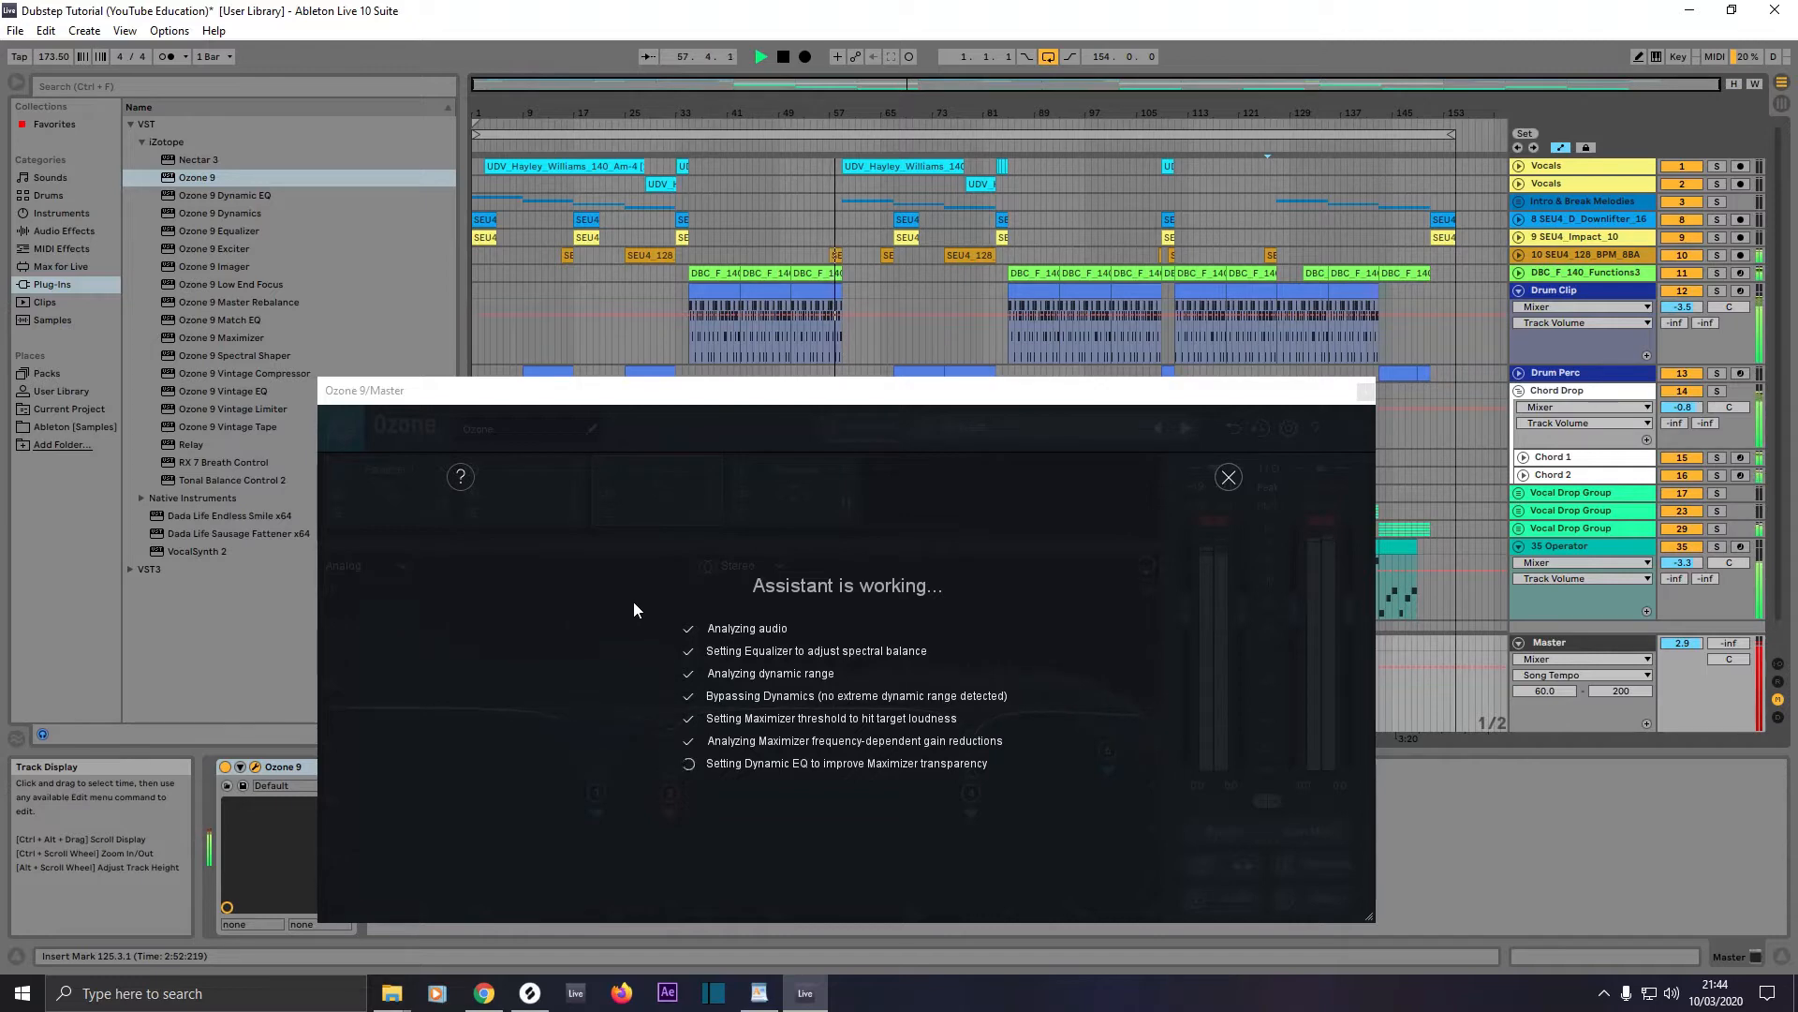
pyautogui.click(850, 810)
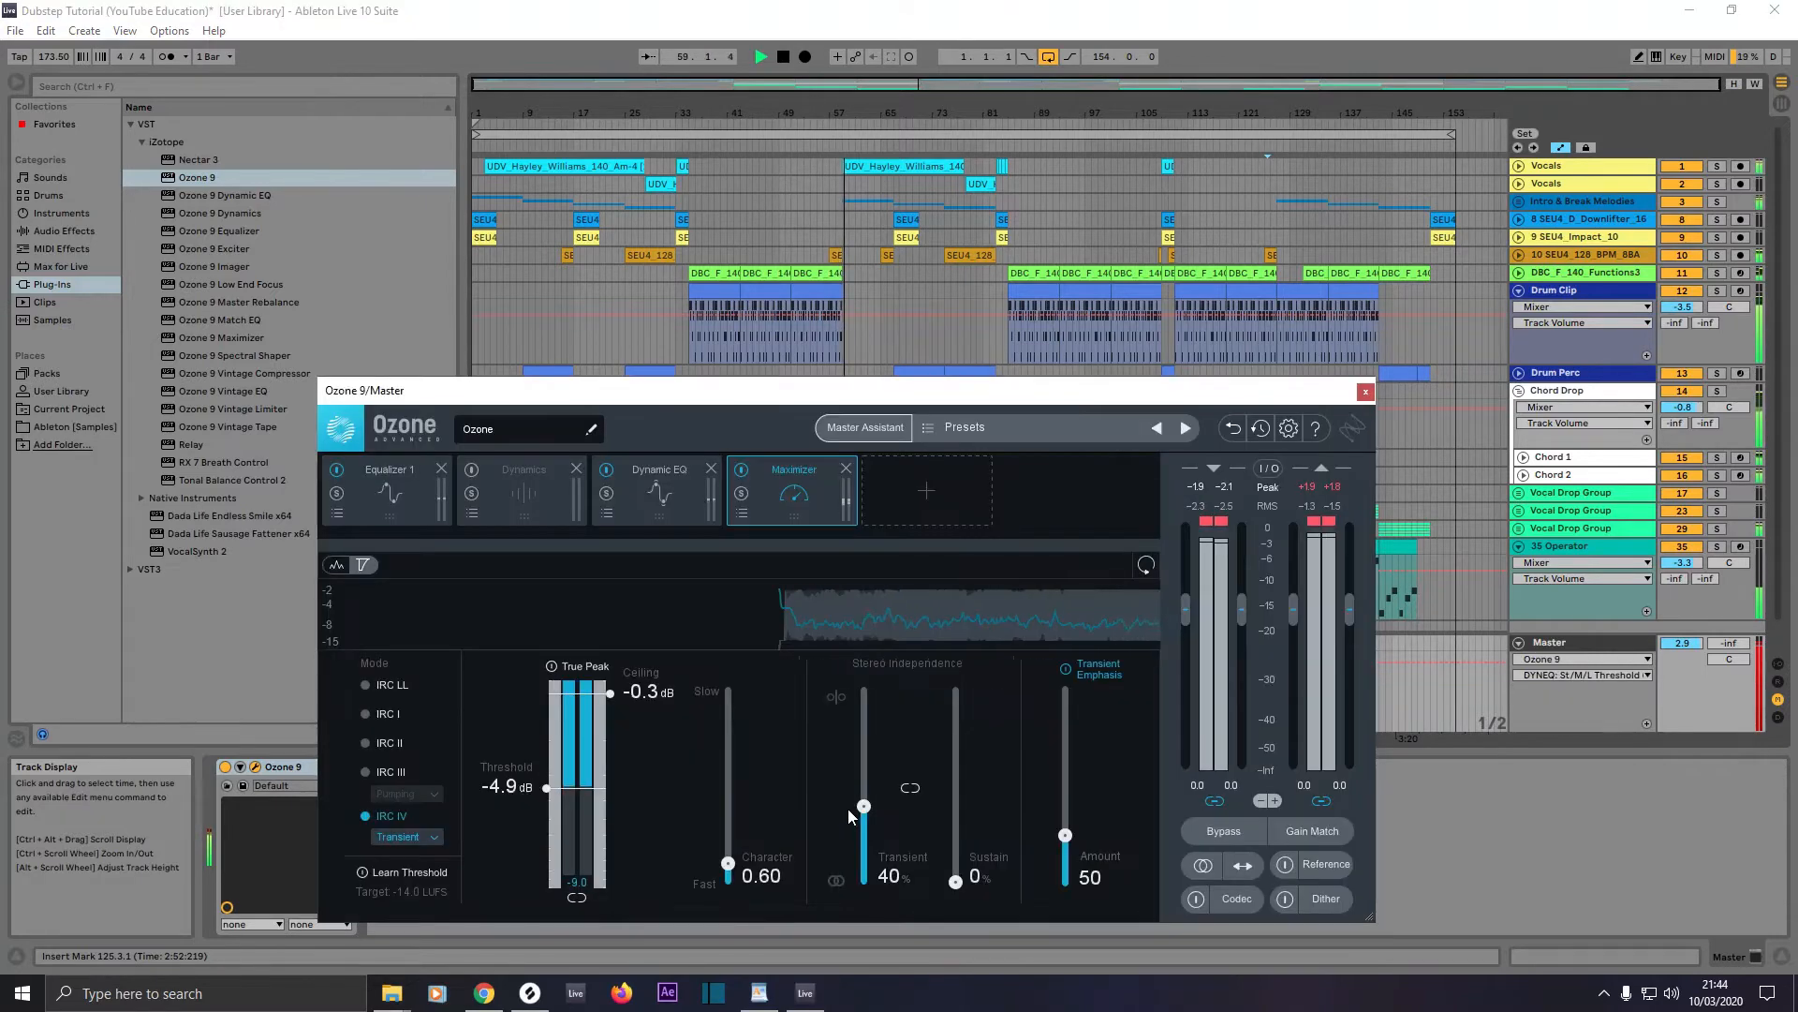
# Step: Enable Learn Threshold in the Maximizer and set its loudness target to -7.0 LUFS
pyautogui.click(418, 875)
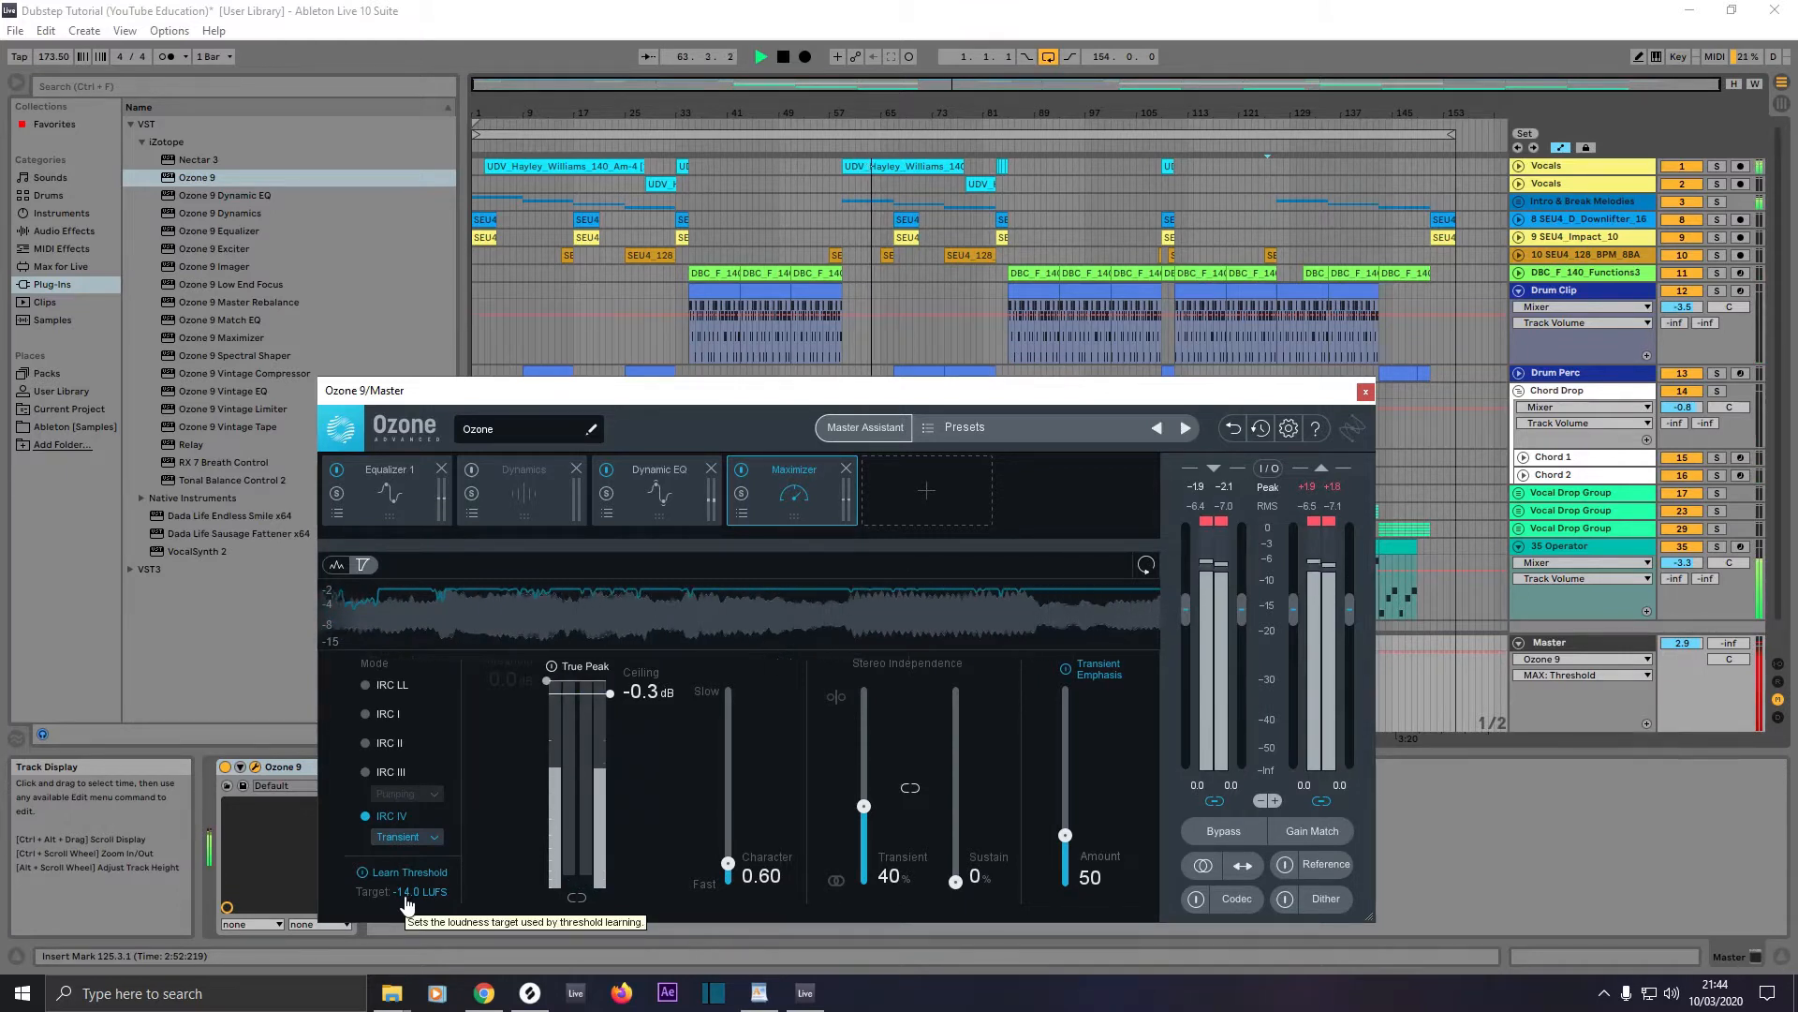
pyautogui.moveTo(406, 899); pyautogui.dragTo(422, 855)
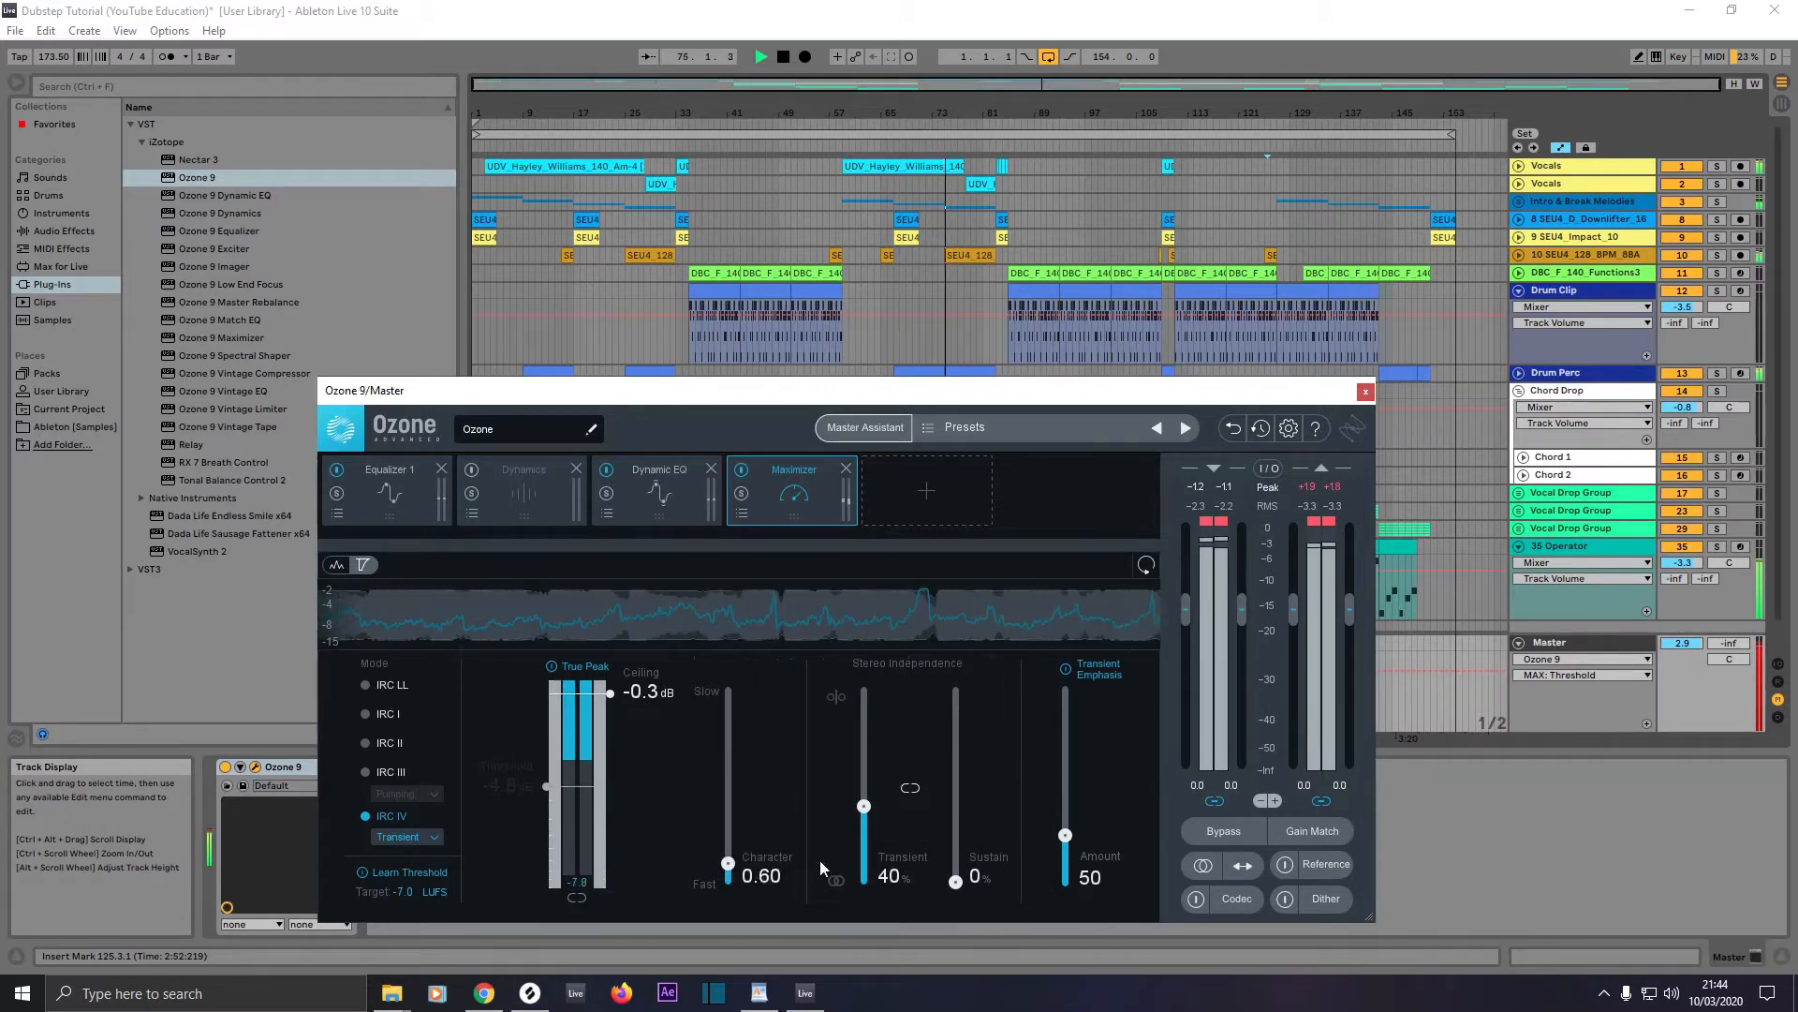
# Step: Set the Maximizer's Transient stereo independence to 32% and its Transient Emphasis amount to 35
pyautogui.moveTo(864, 805); pyautogui.dragTo(867, 815)
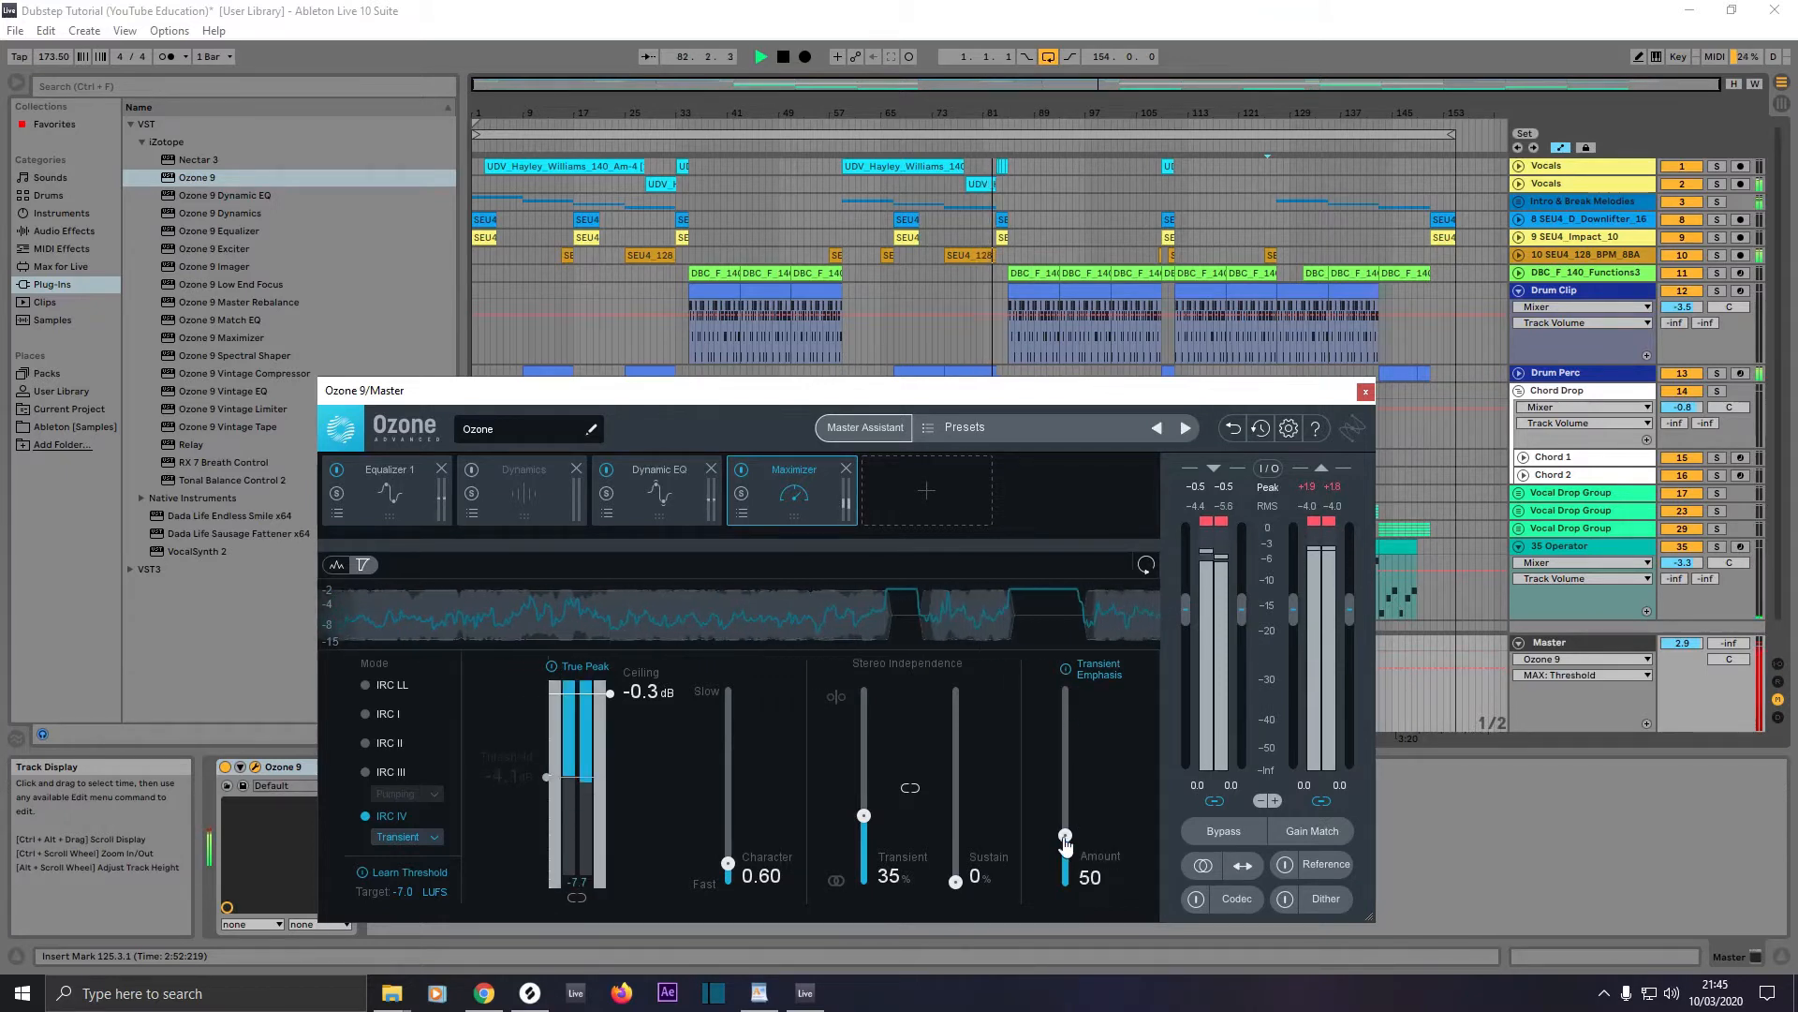
pyautogui.moveTo(1065, 836); pyautogui.dragTo(1065, 855)
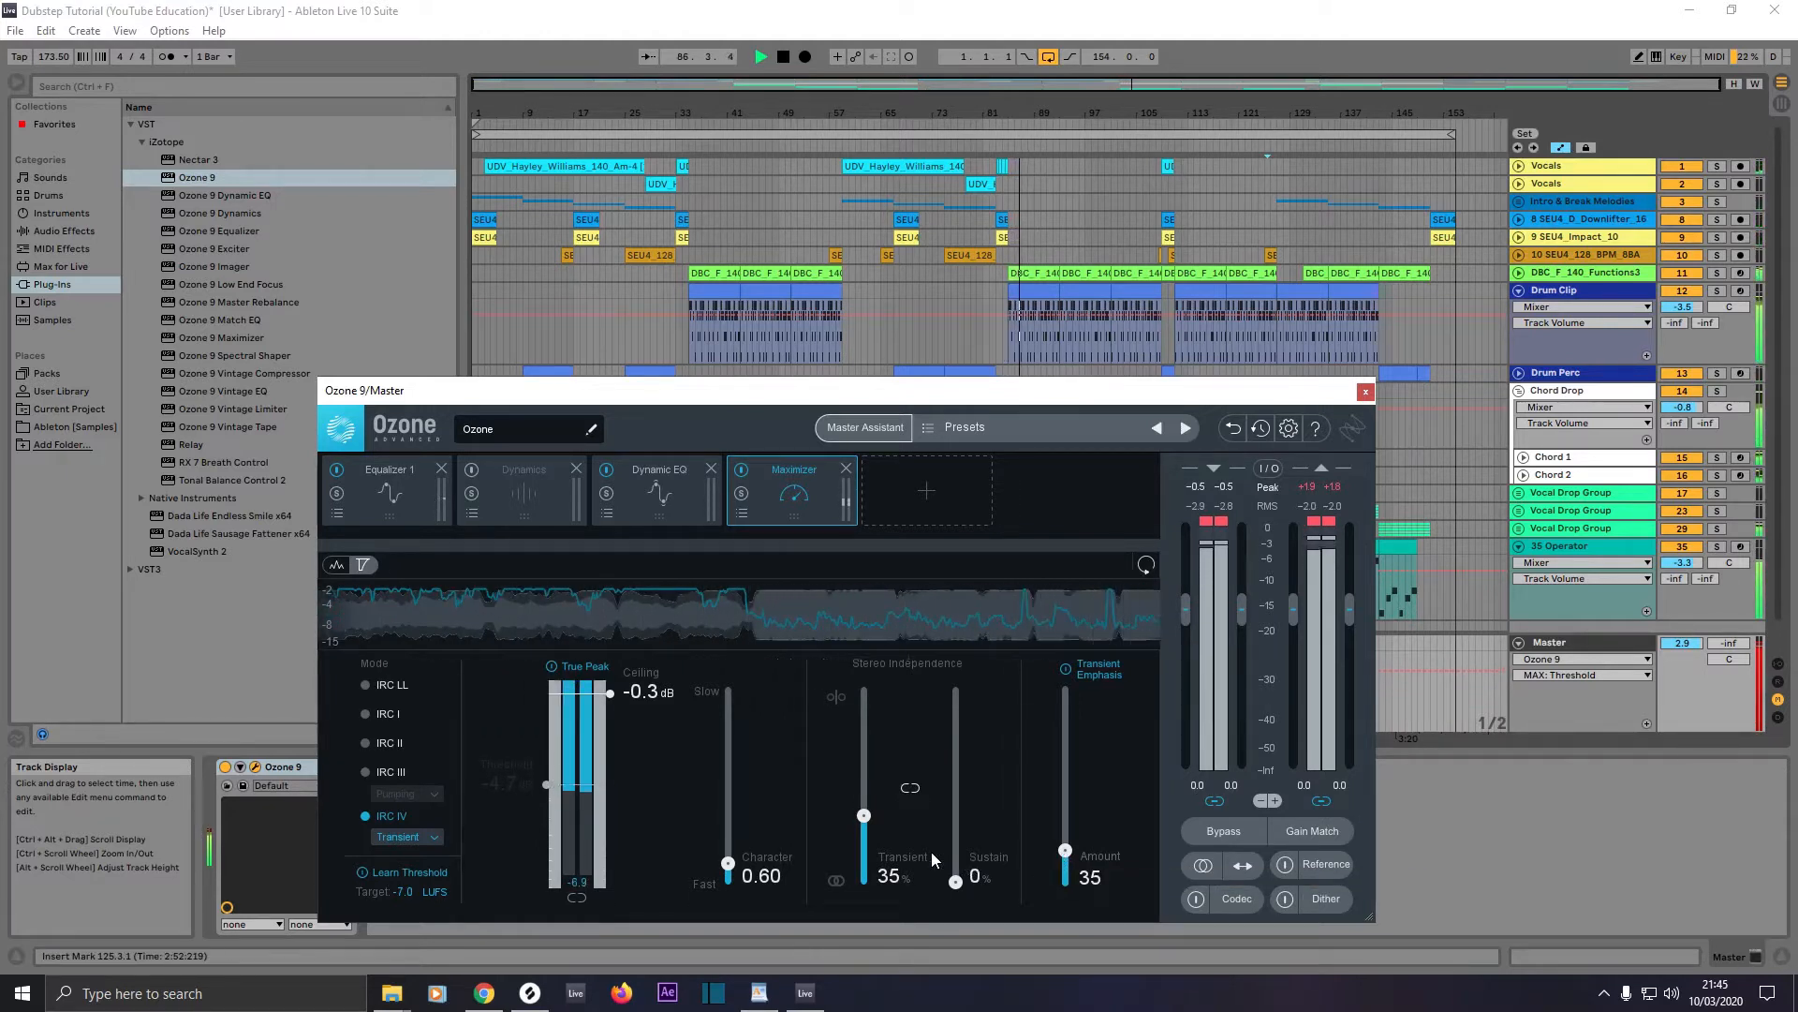
pyautogui.moveTo(865, 819); pyautogui.dragTo(866, 822)
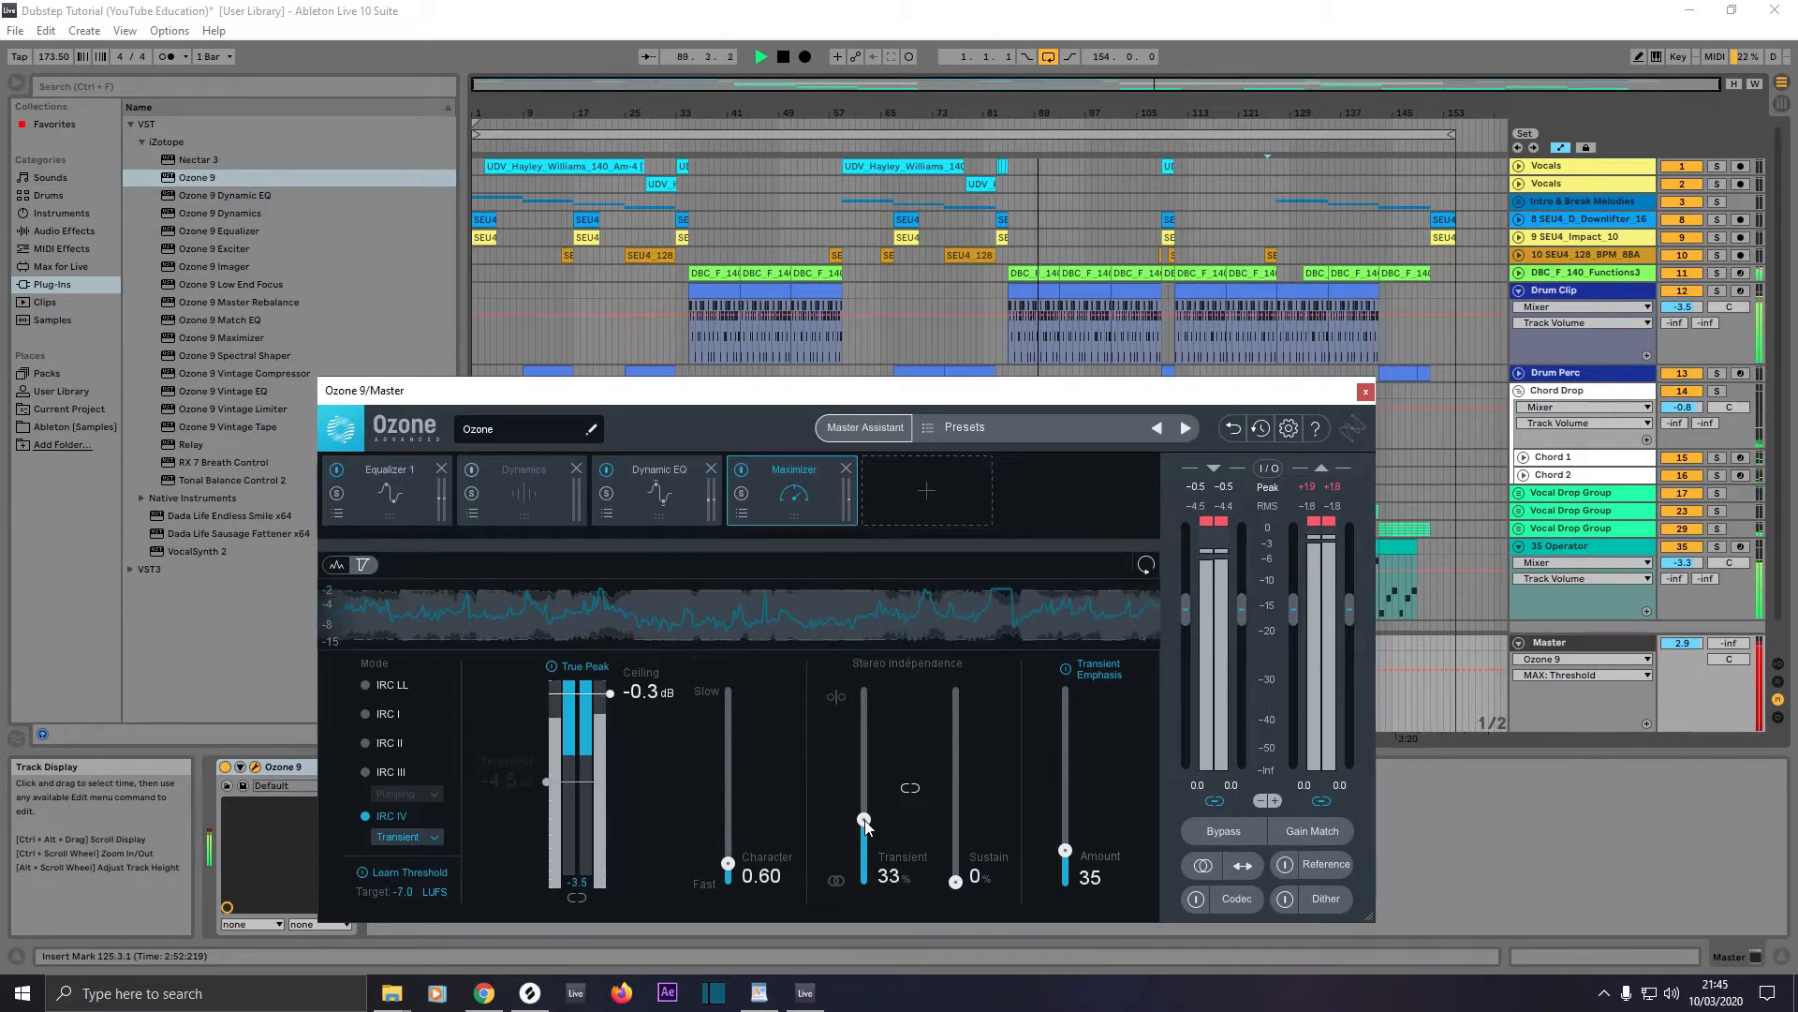
pyautogui.moveTo(865, 820); pyautogui.dragTo(865, 823)
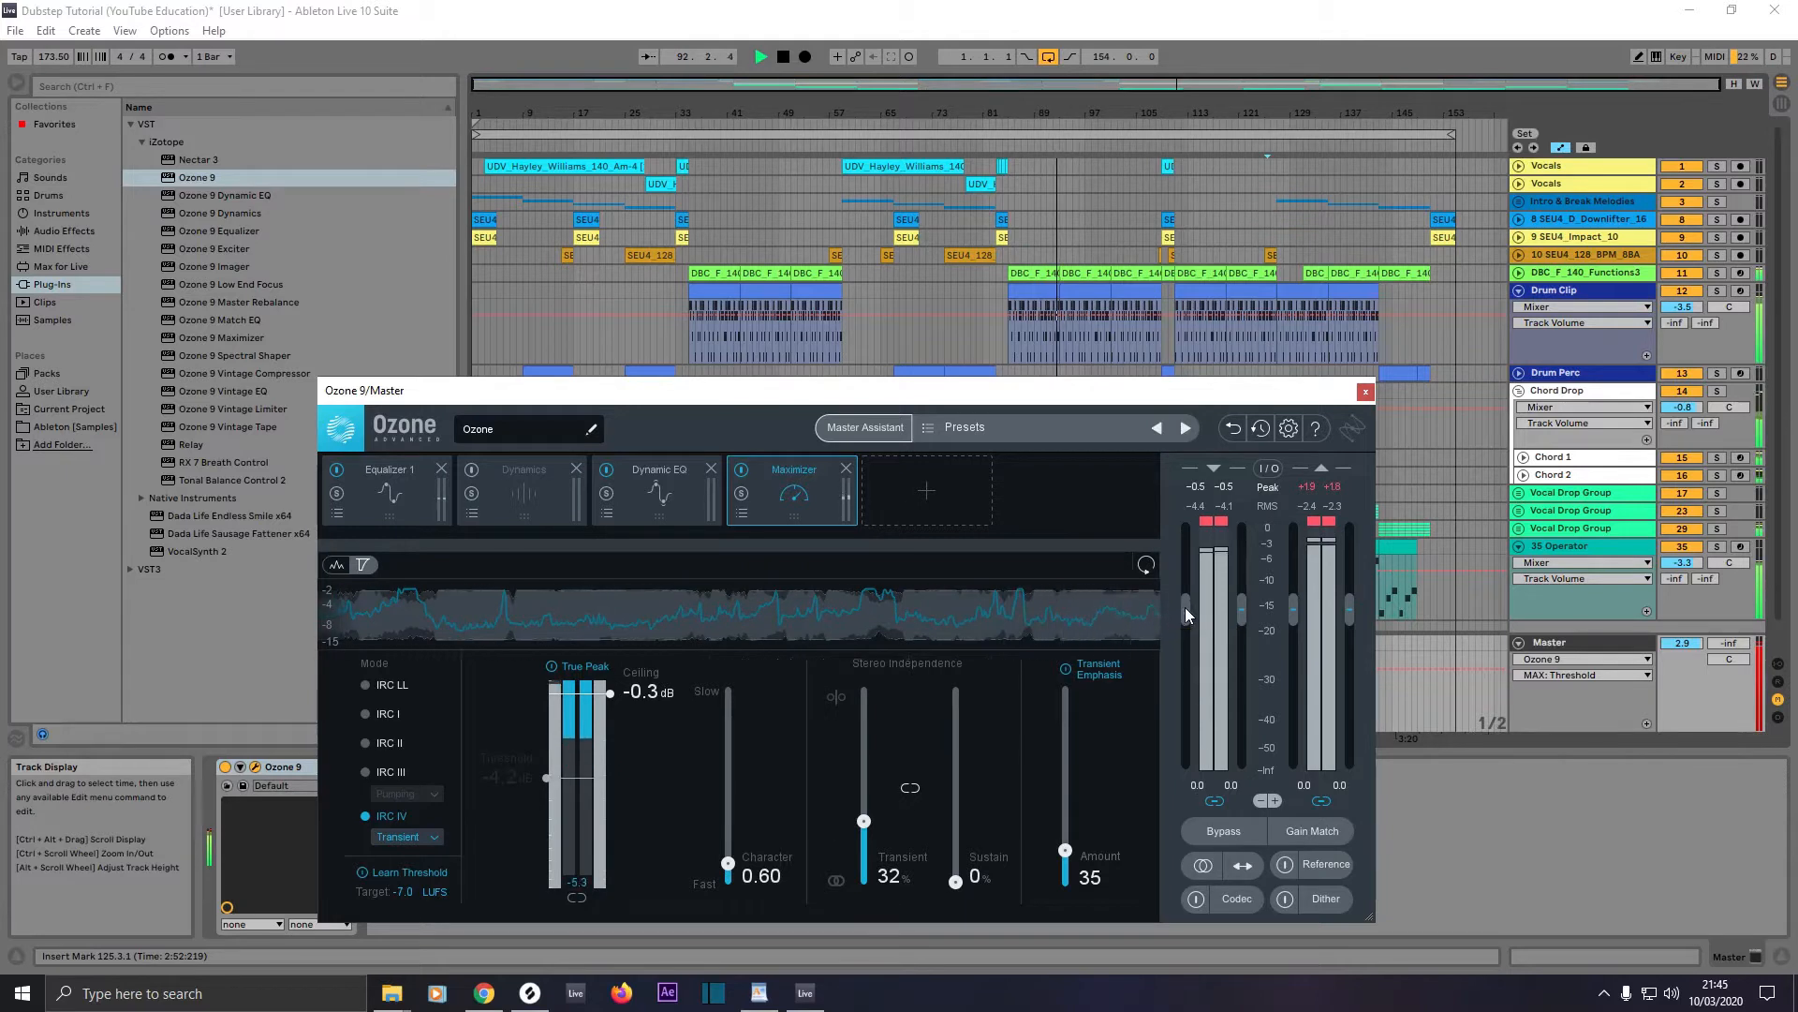
# Step: Lower Ozone's input gain to about -11.4 dB and its output gain to -3.0 dB during playback
pyautogui.moveTo(1184, 607); pyautogui.dragTo(1178, 671)
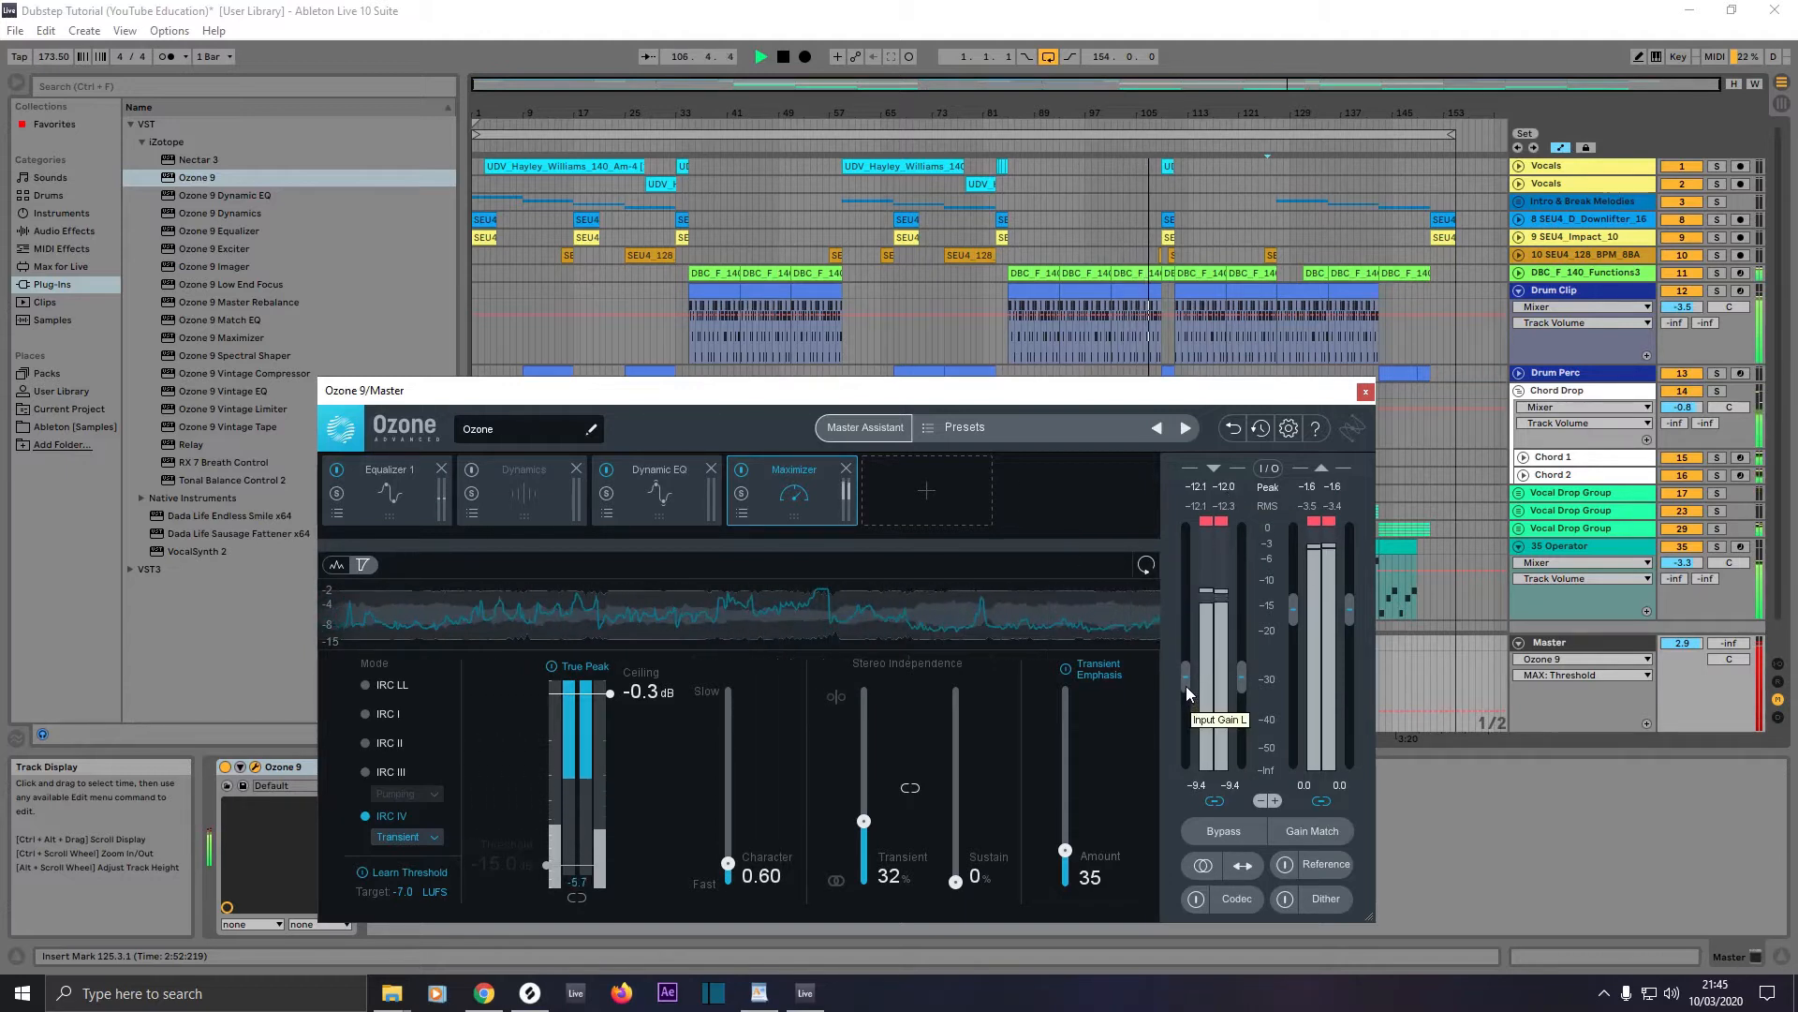
pyautogui.moveTo(1184, 683); pyautogui.dragTo(1184, 688)
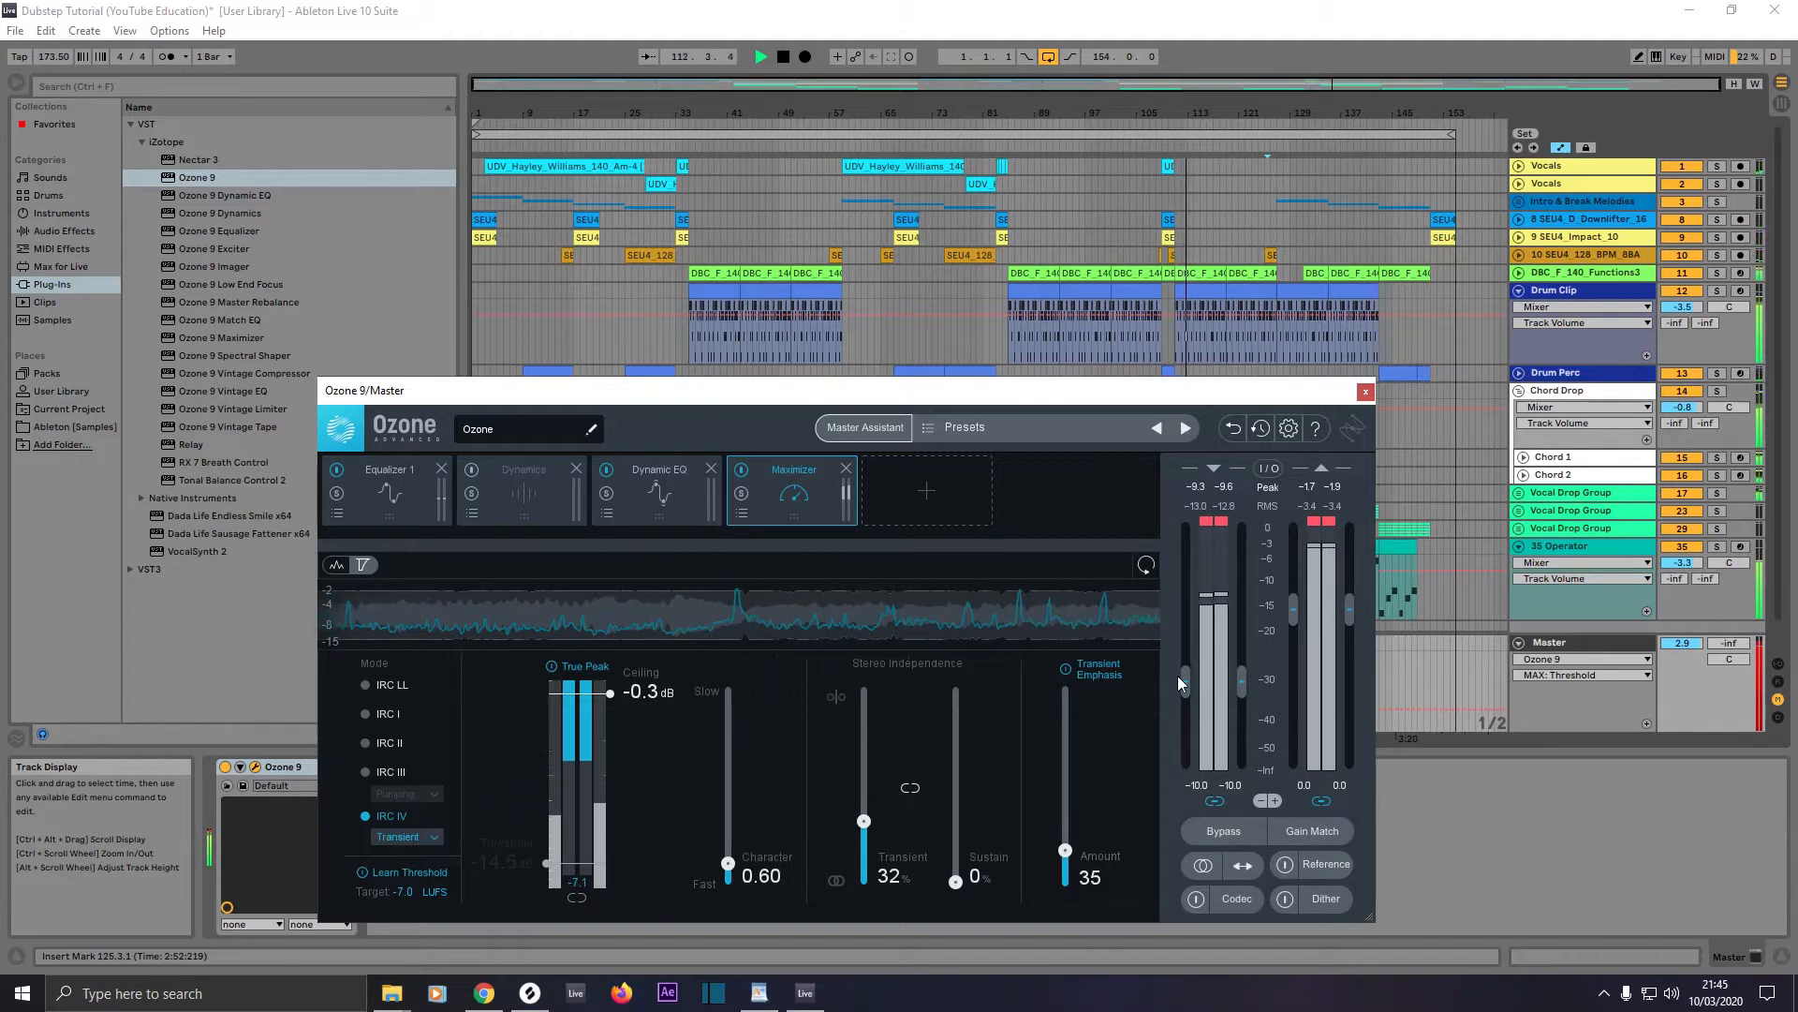
pyautogui.moveTo(1184, 671); pyautogui.dragTo(1185, 682)
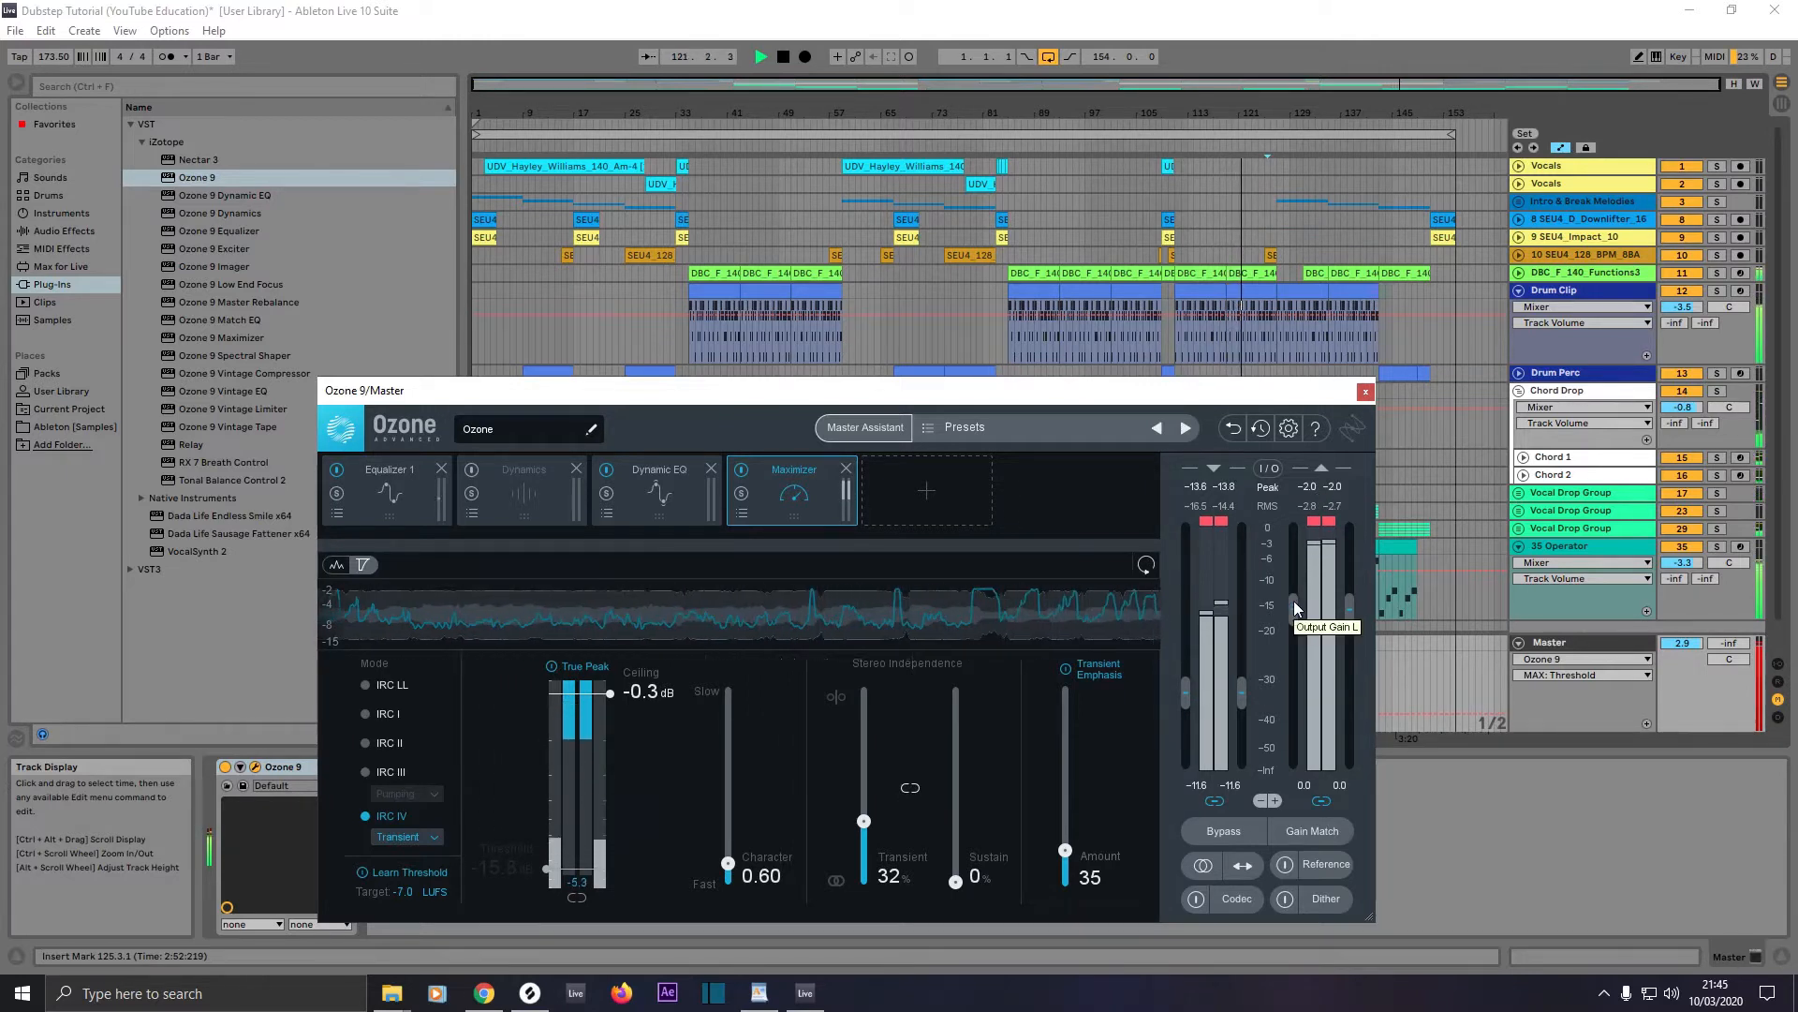
pyautogui.moveTo(1294, 599); pyautogui.dragTo(1291, 621)
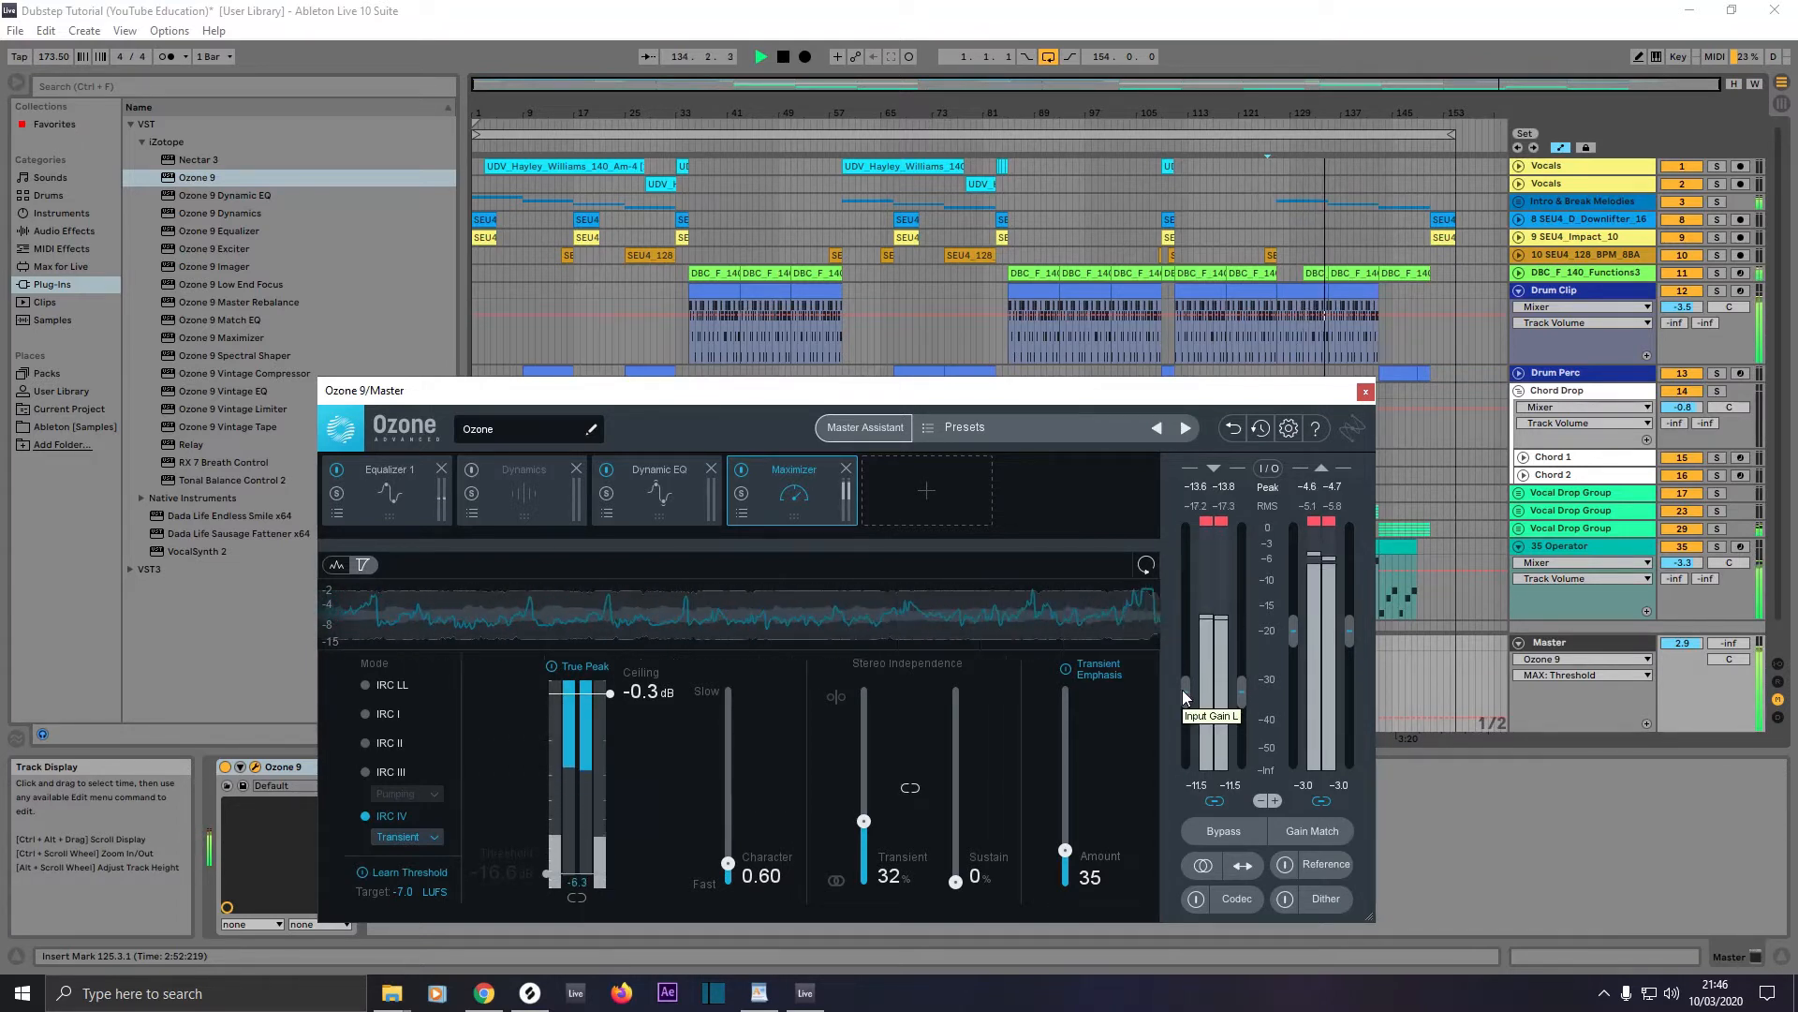
pyautogui.moveTo(1182, 687); pyautogui.dragTo(1182, 688)
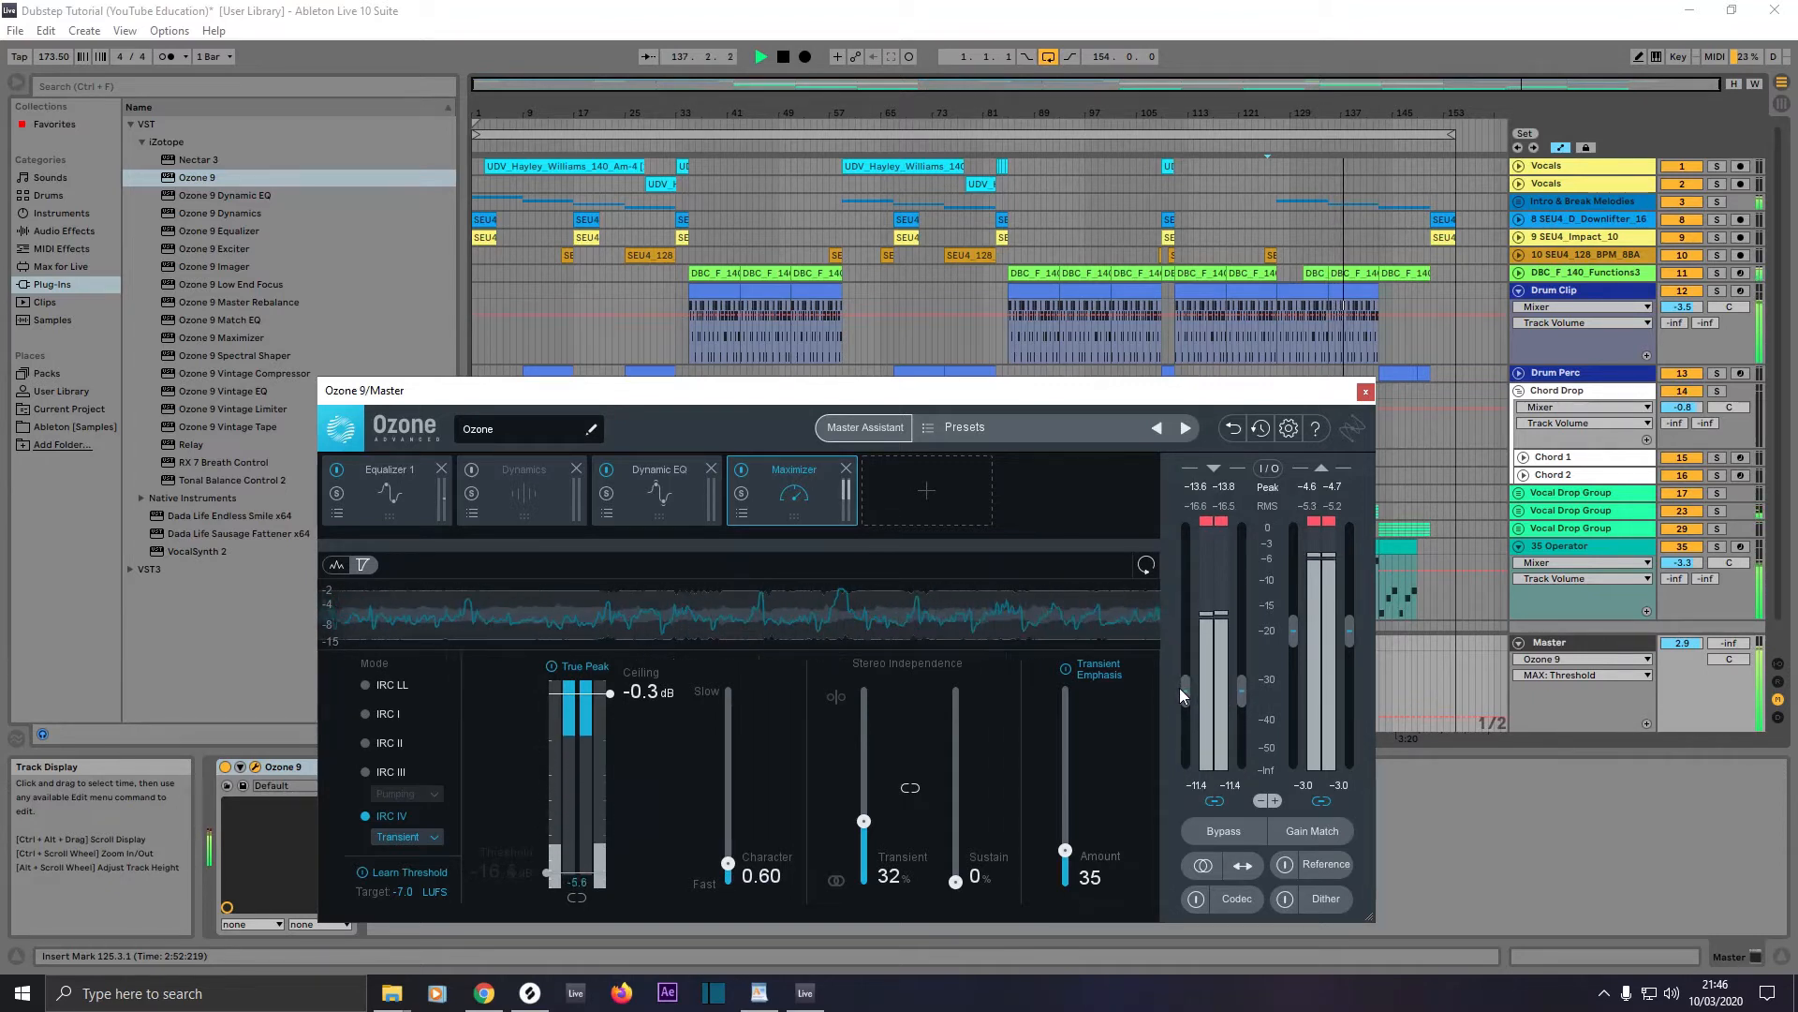
# Step: Switch to Session View and reset the Master track's peak level reading to check the output level
pyautogui.press('Tab')
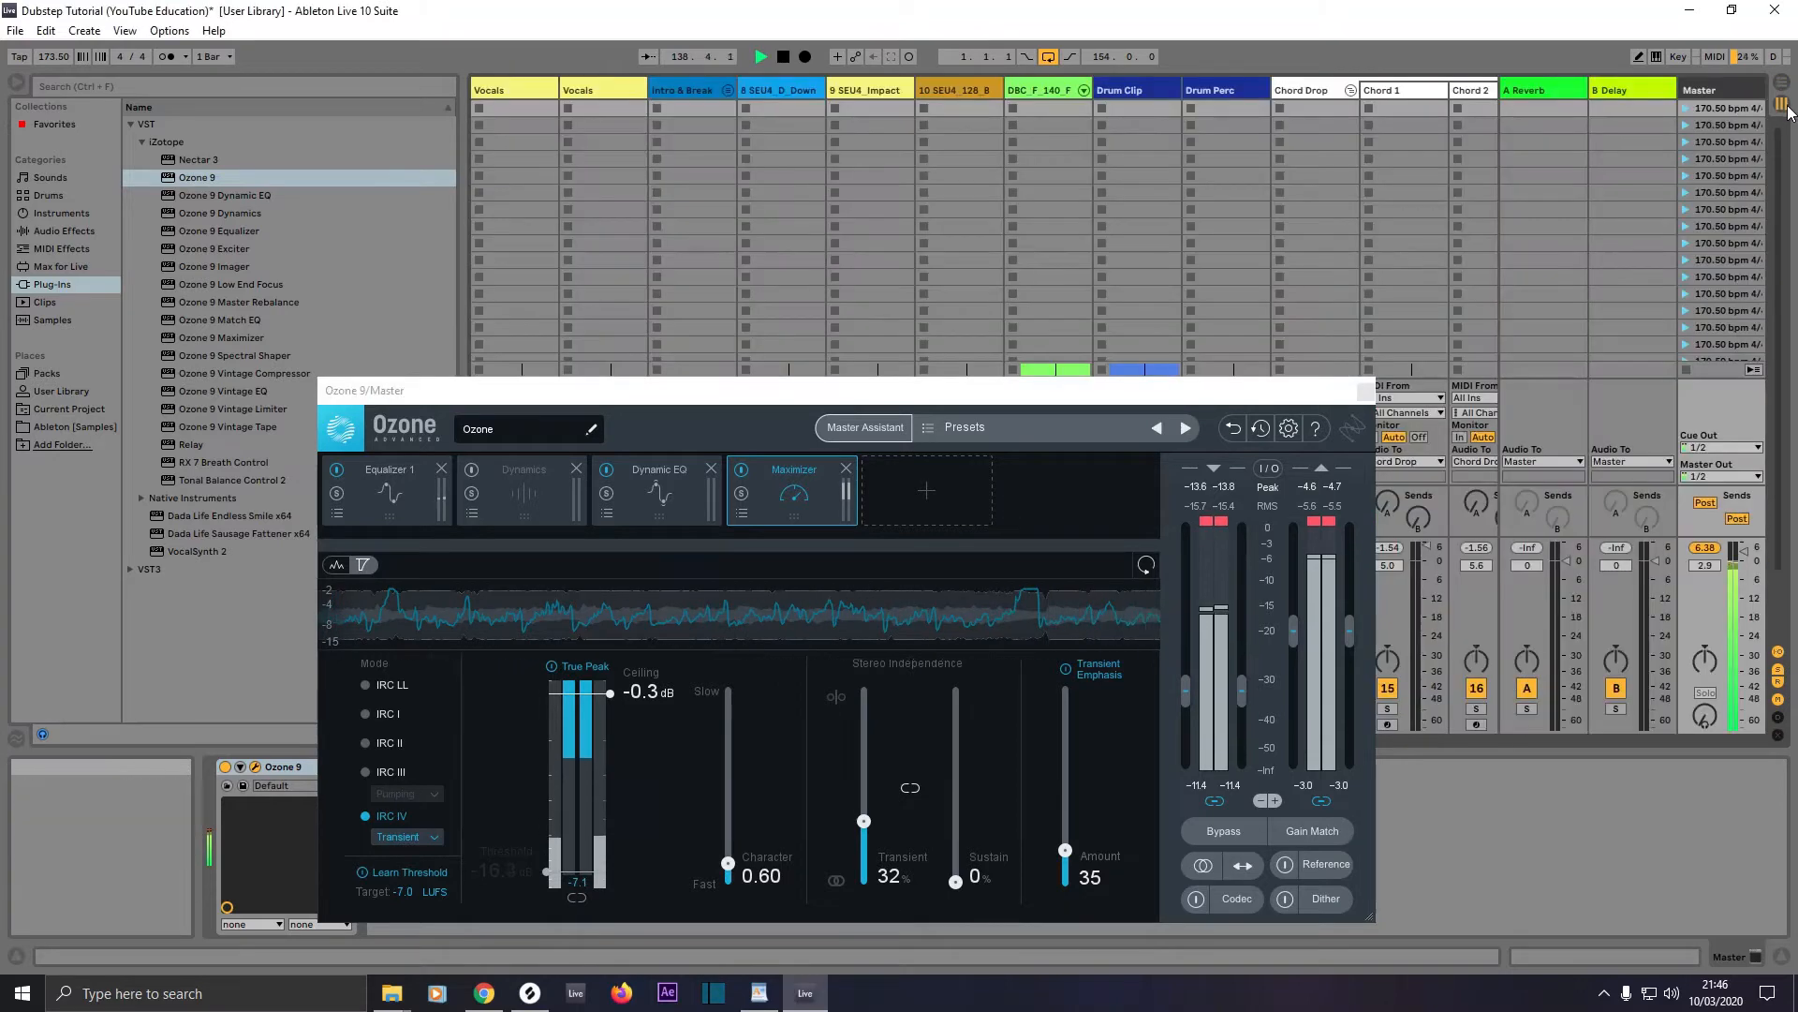
pyautogui.click(1713, 549)
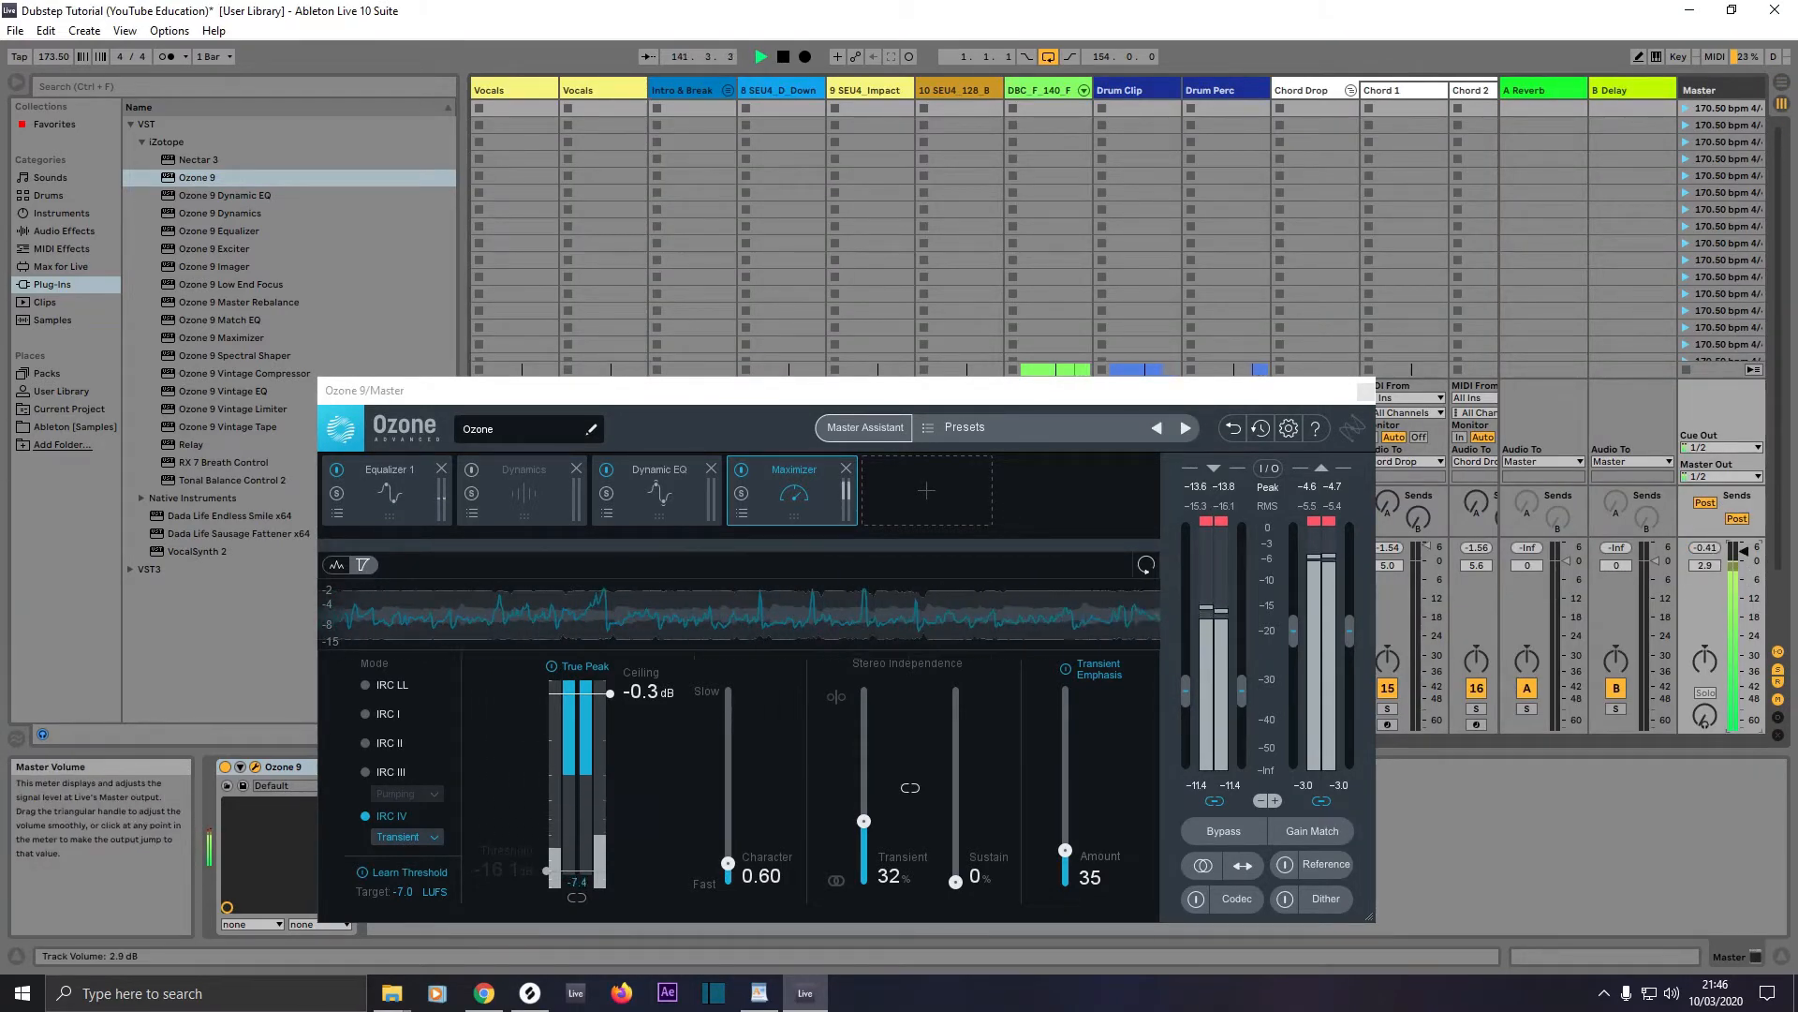
# Step: Set the Master track volume to 3.0 dB, and replace the Maximizer's Learn Threshold with a manual threshold of about -12.3 dB
pyautogui.moveTo(1745, 555); pyautogui.dragTo(1745, 554)
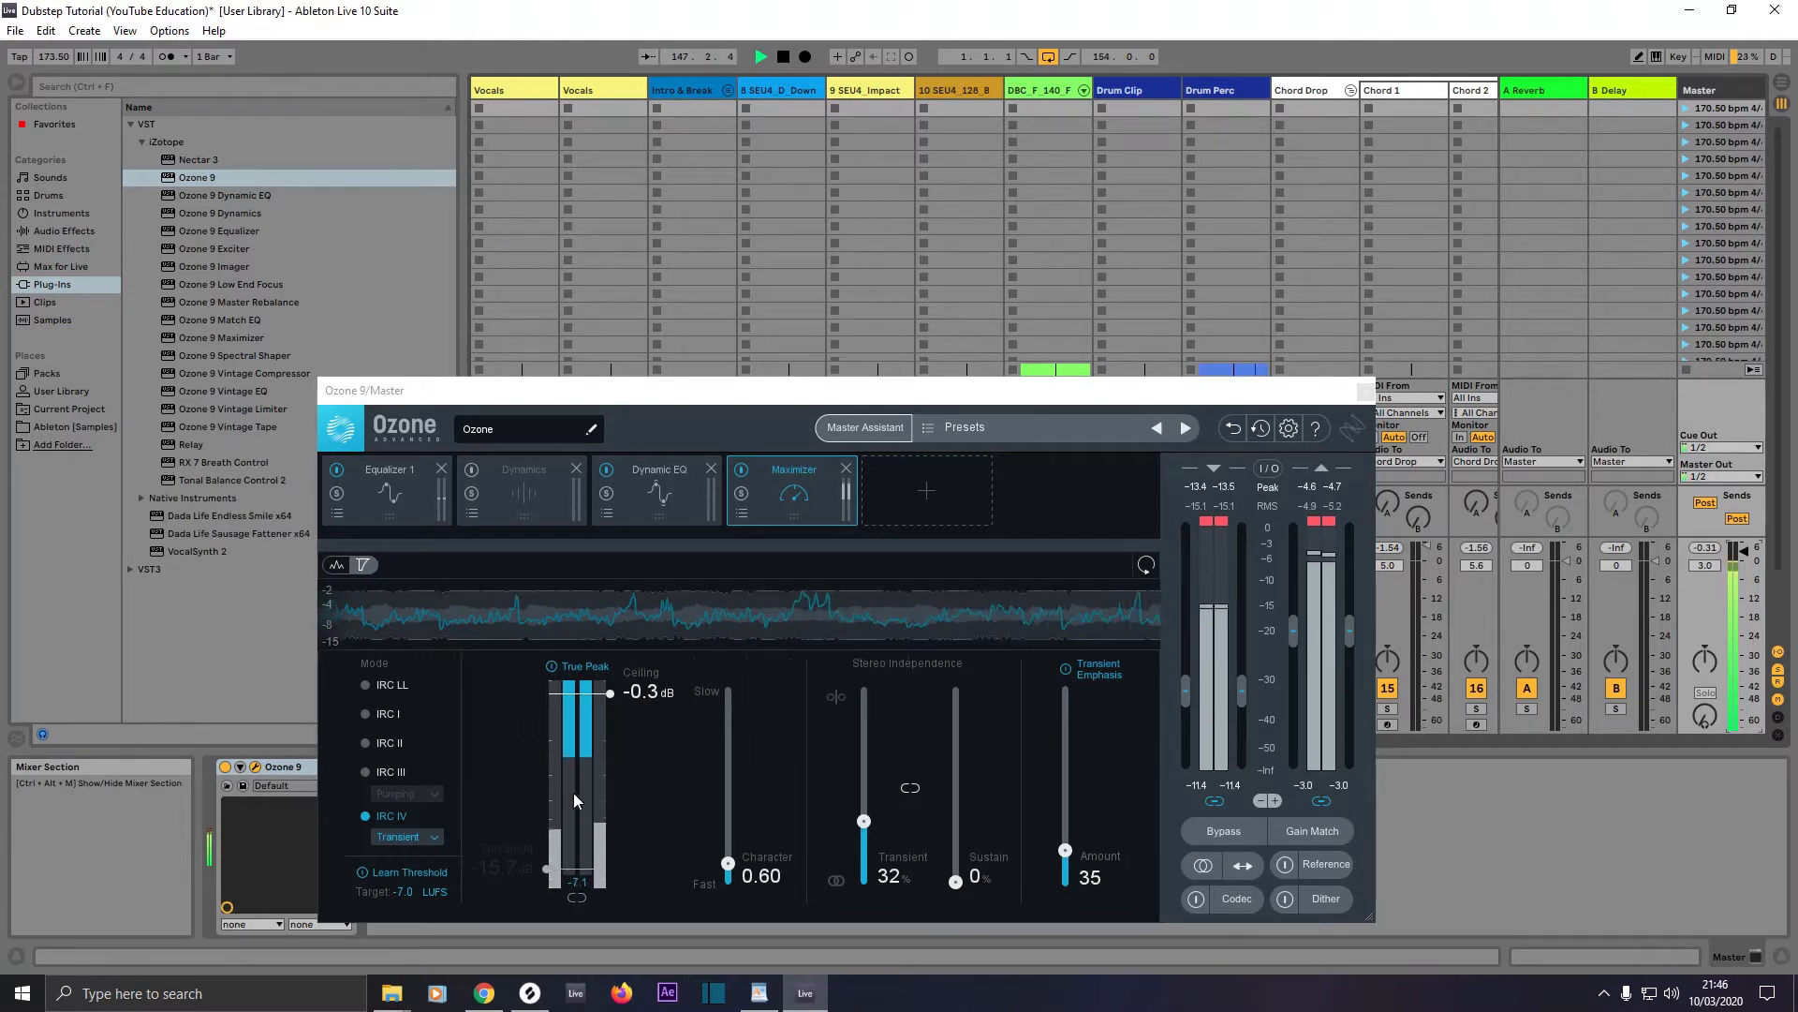
pyautogui.click(416, 873)
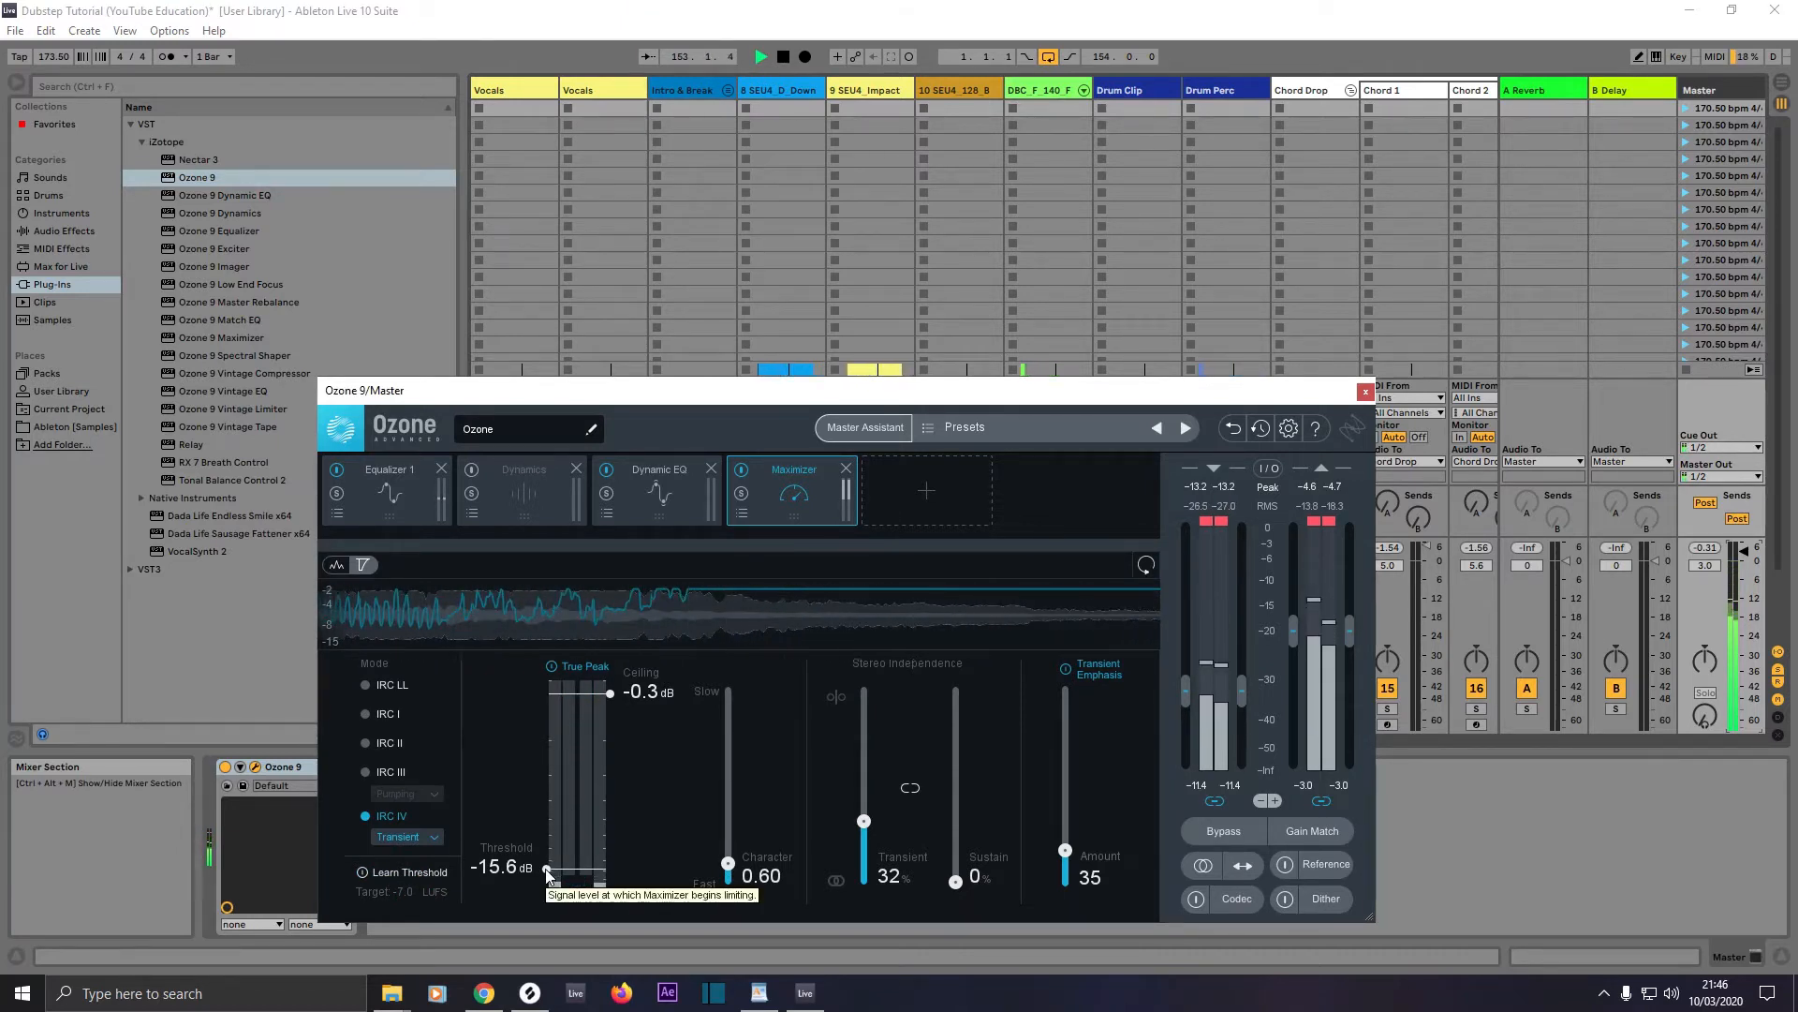
pyautogui.moveTo(546, 869); pyautogui.dragTo(548, 856)
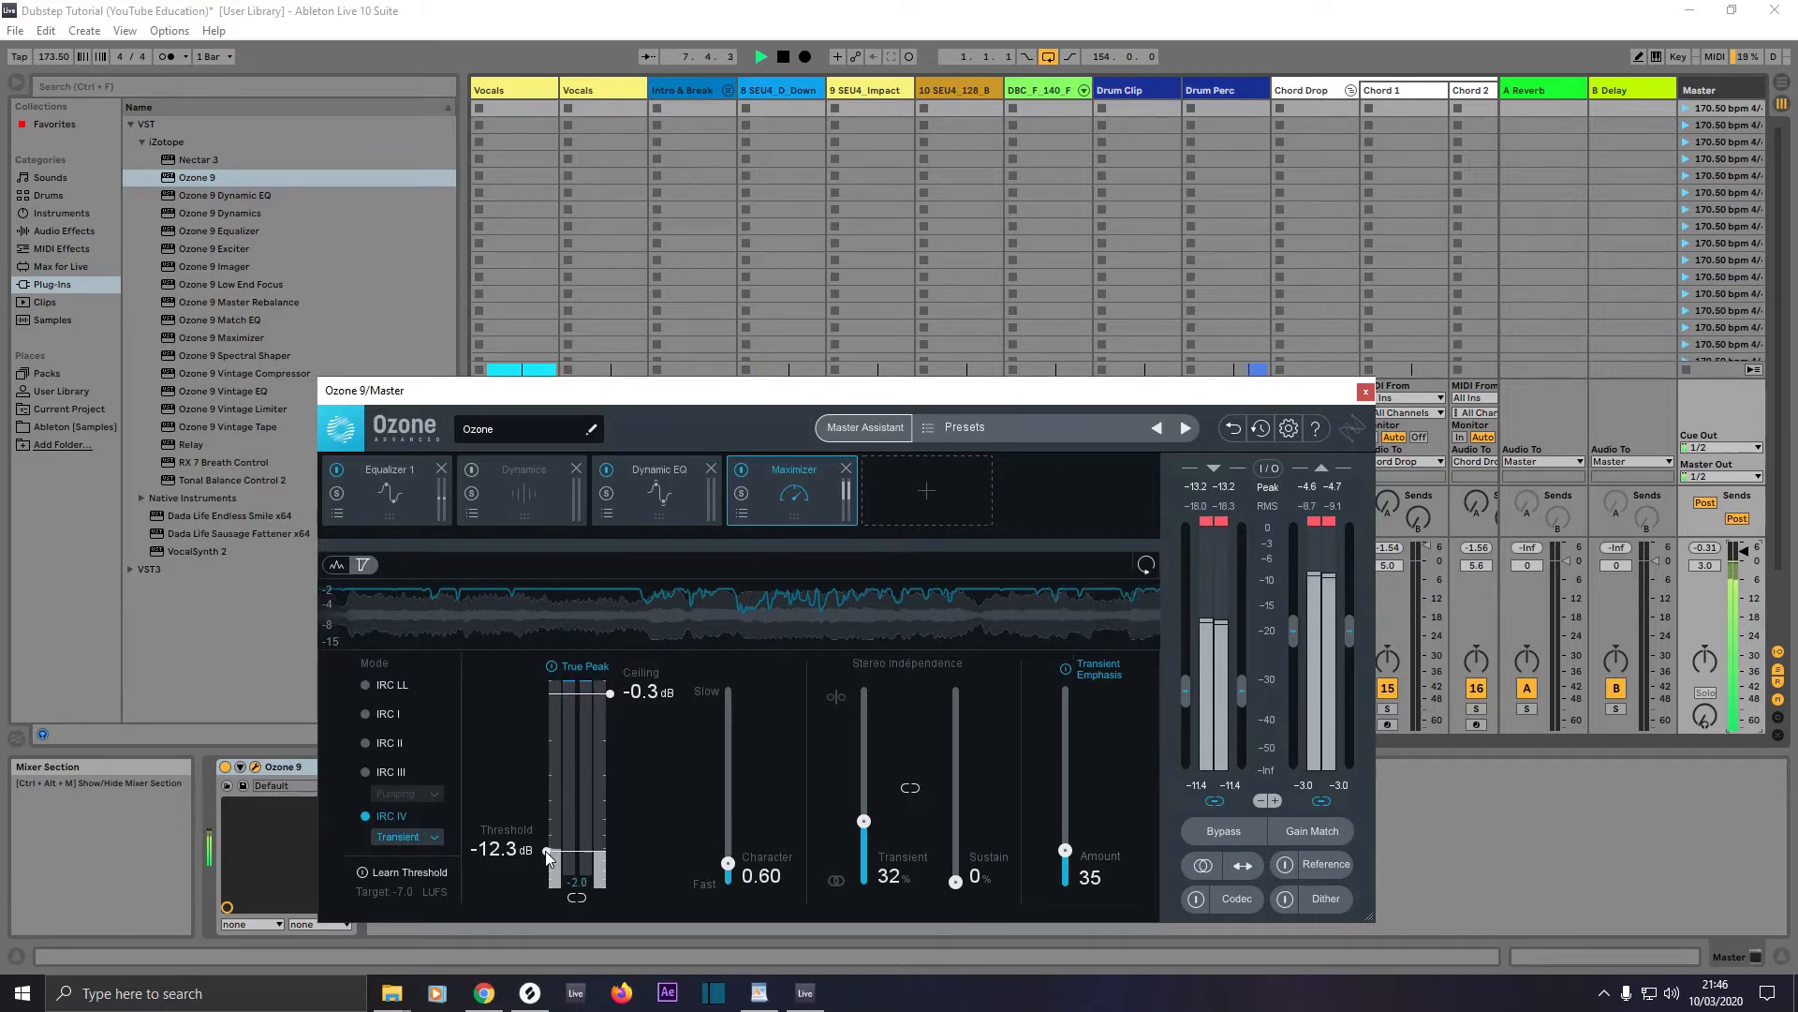
# Step: Loop the first Drum Clip section of the arrangement, bars 35 to 43, and play it
pyautogui.press('Tab')
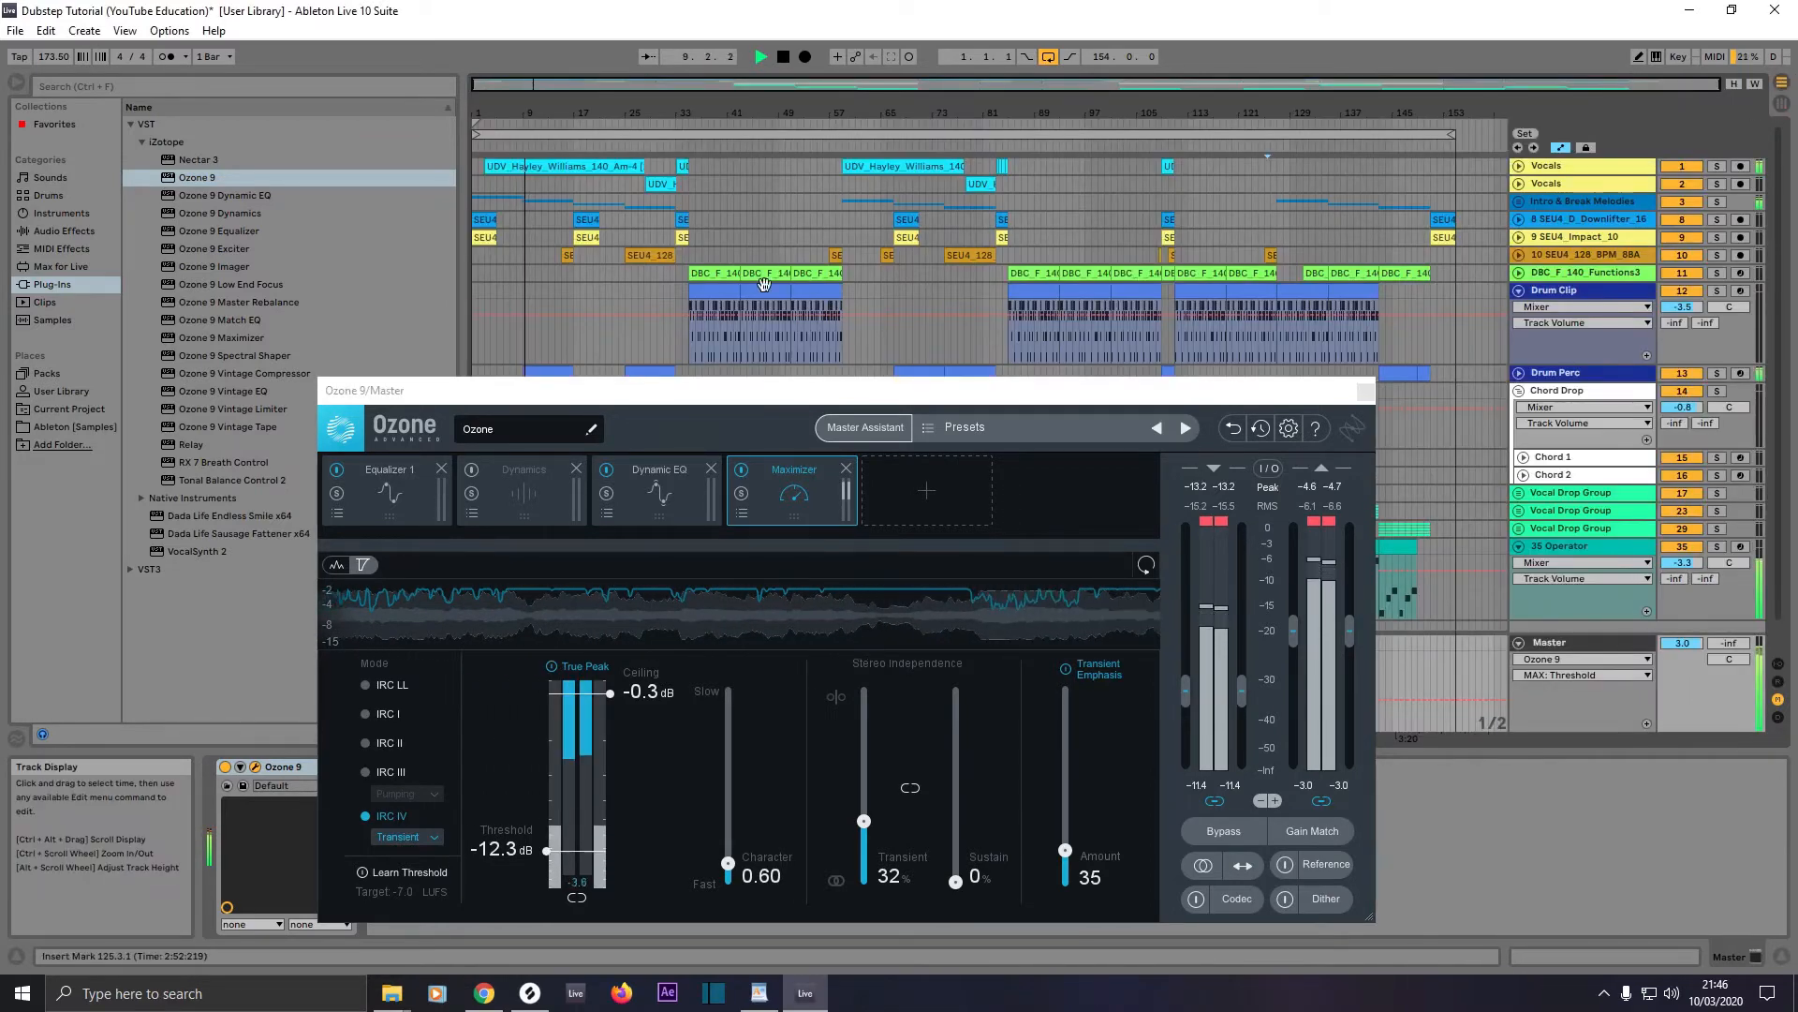
pyautogui.click(725, 298)
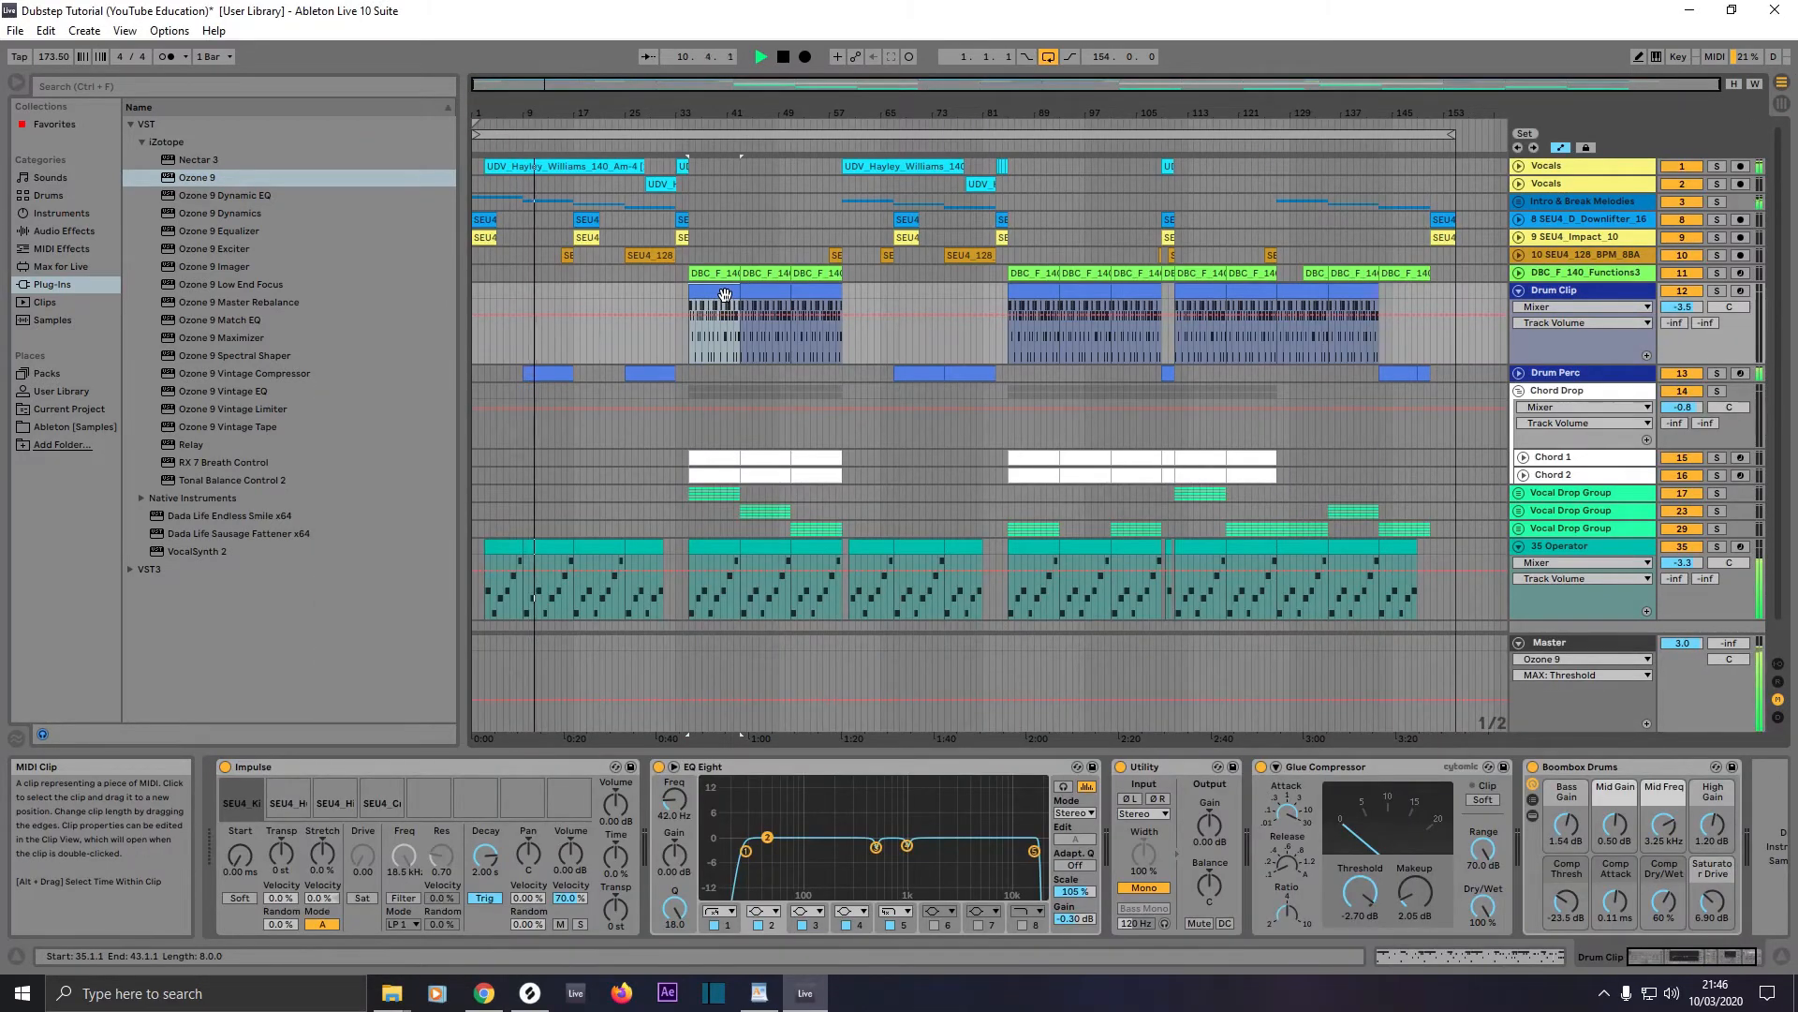
pyautogui.hotkey('ctrl', 'l')
pyautogui.press('space')
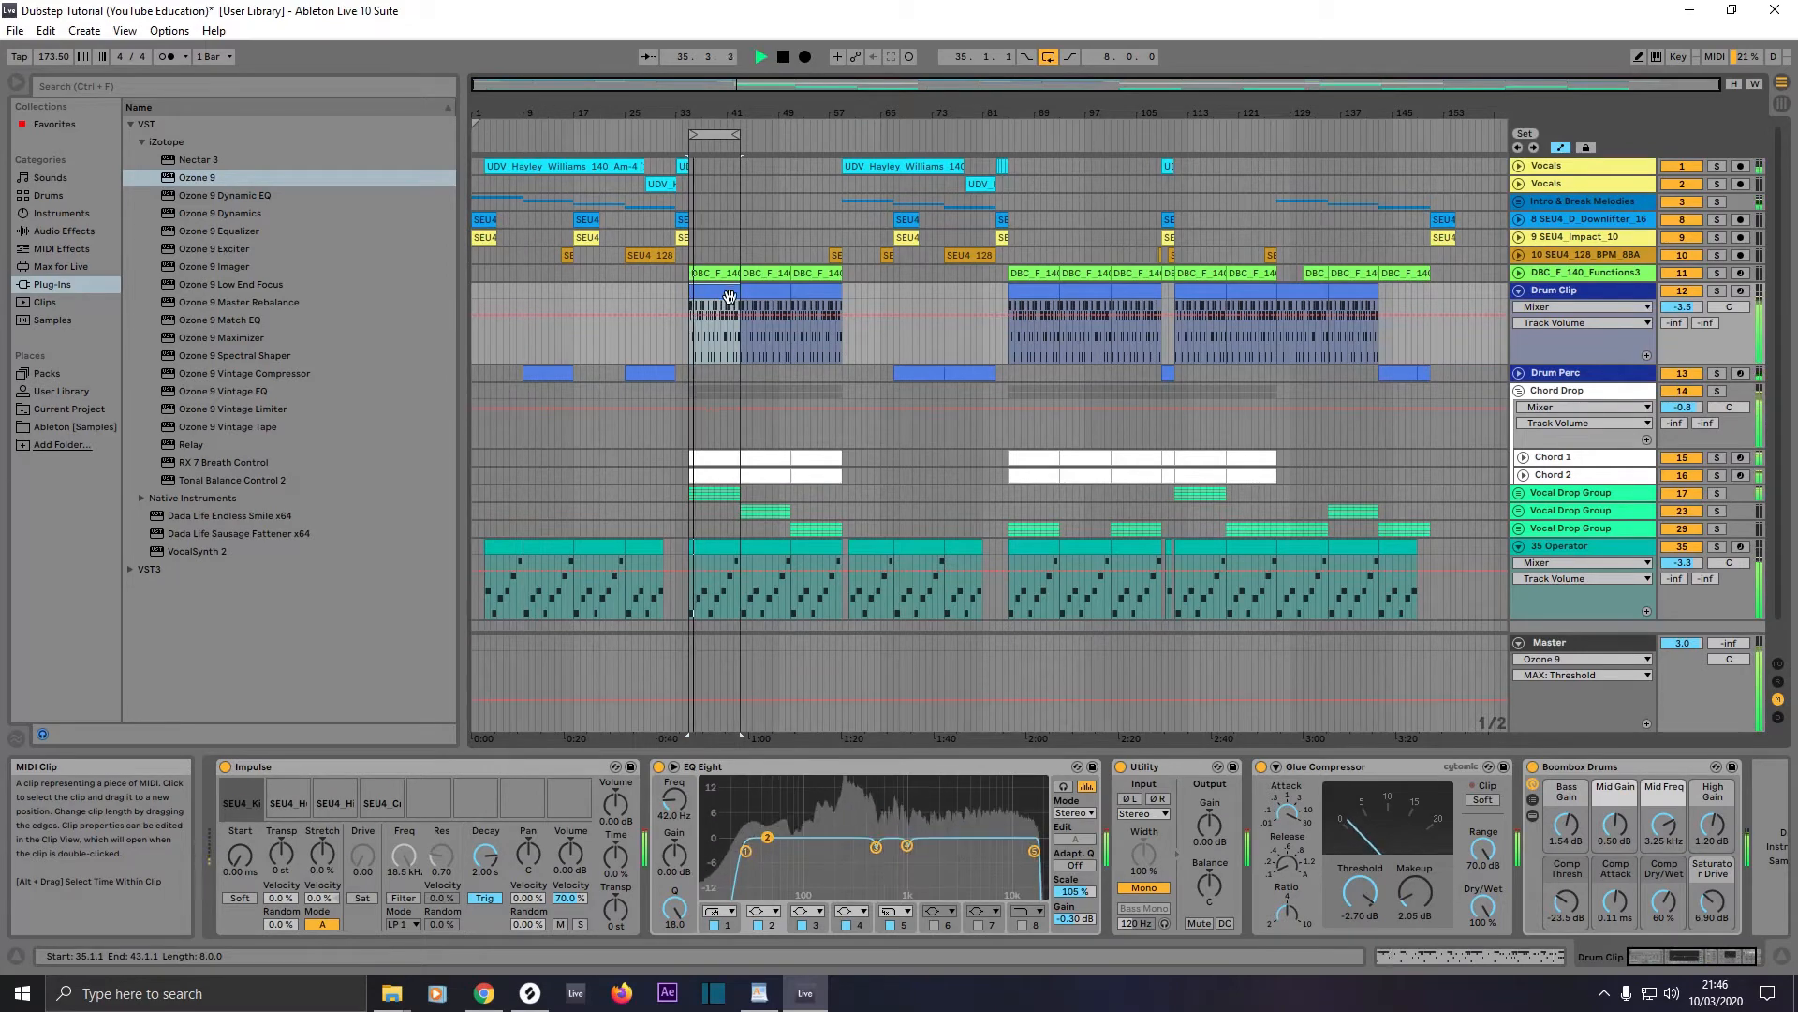
# Step: Reopen Ozone from the Master track in Session View, fine-tune the Maximizer threshold to -12.4 dB, and close the plug-in window
pyautogui.click(1782, 109)
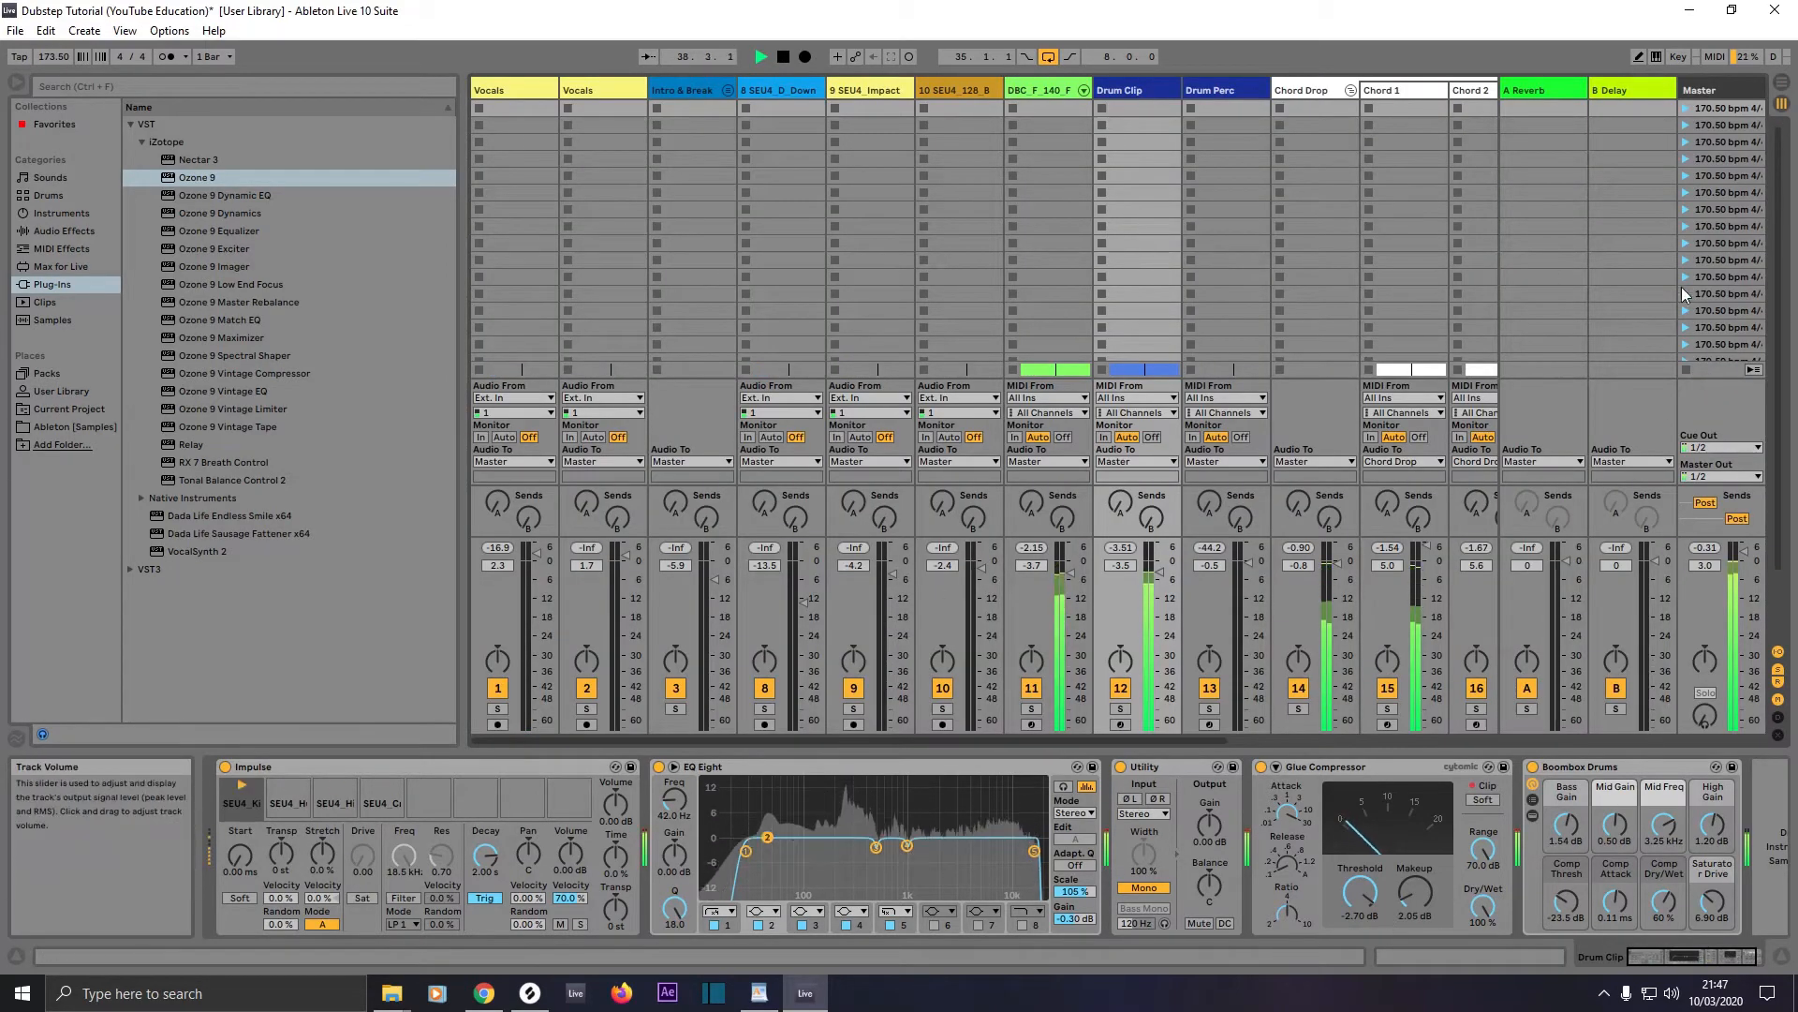
pyautogui.click(1729, 92)
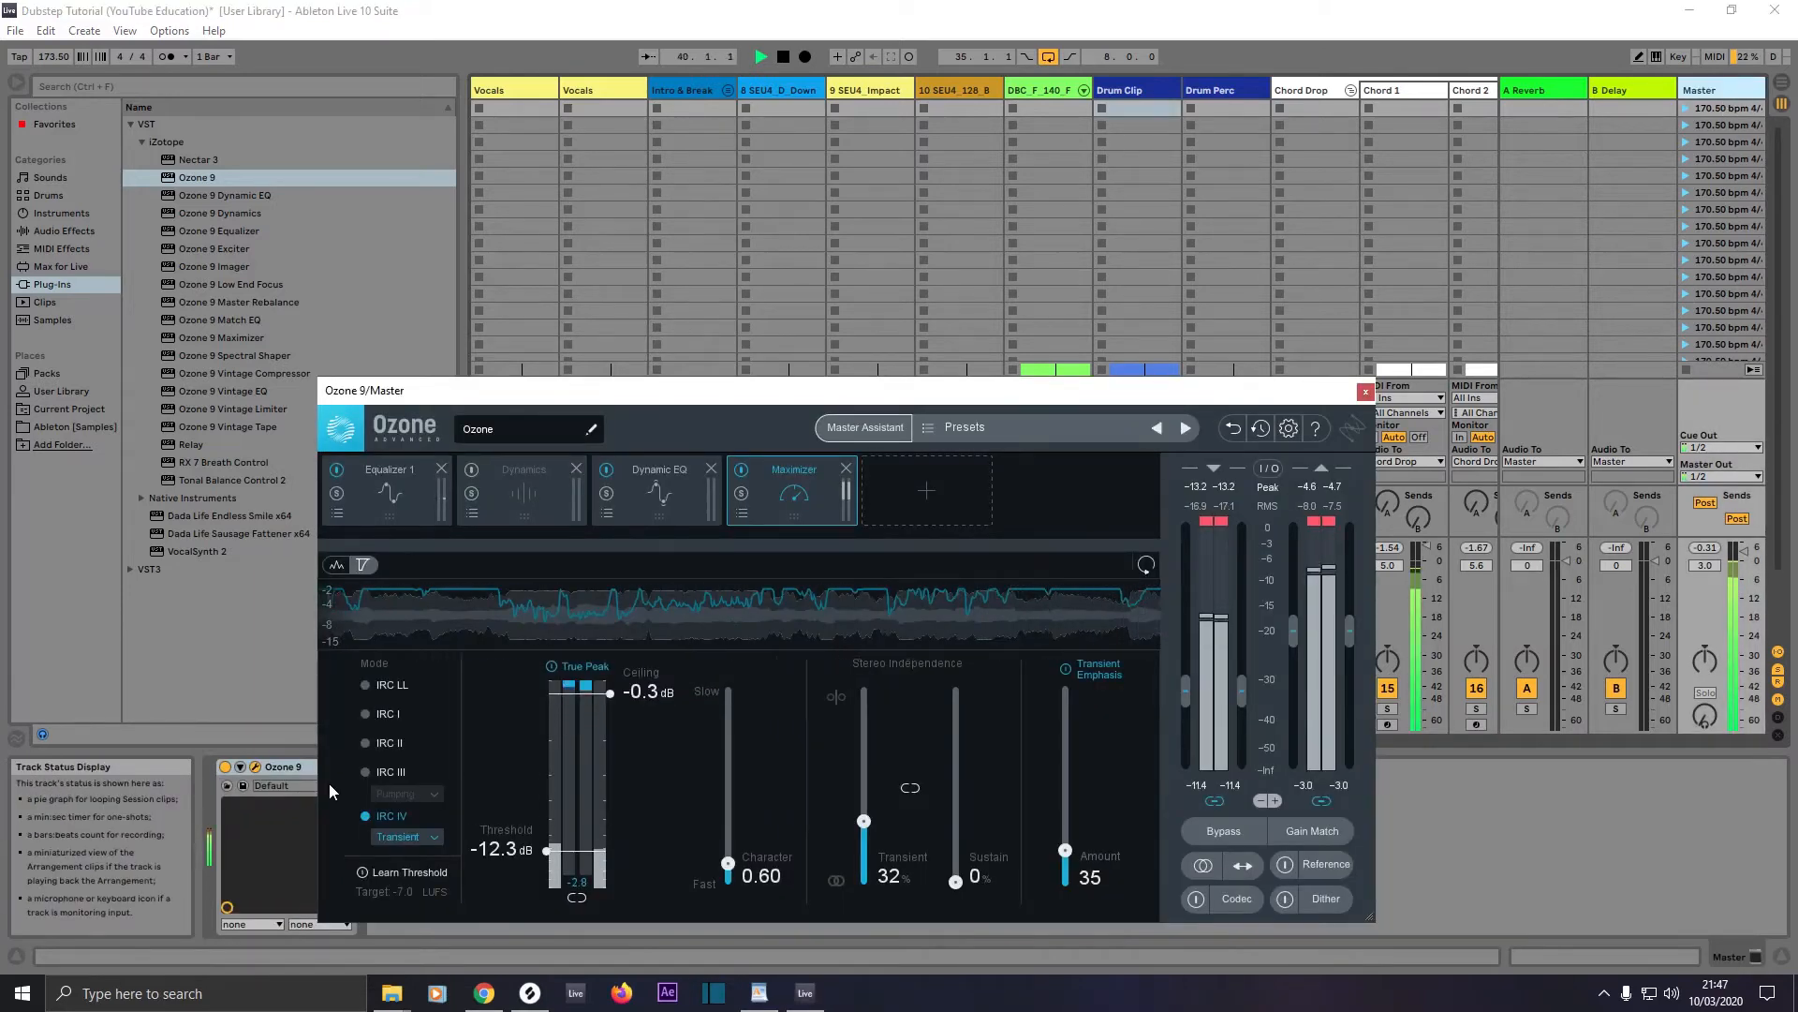
pyautogui.moveTo(550, 854); pyautogui.dragTo(548, 856)
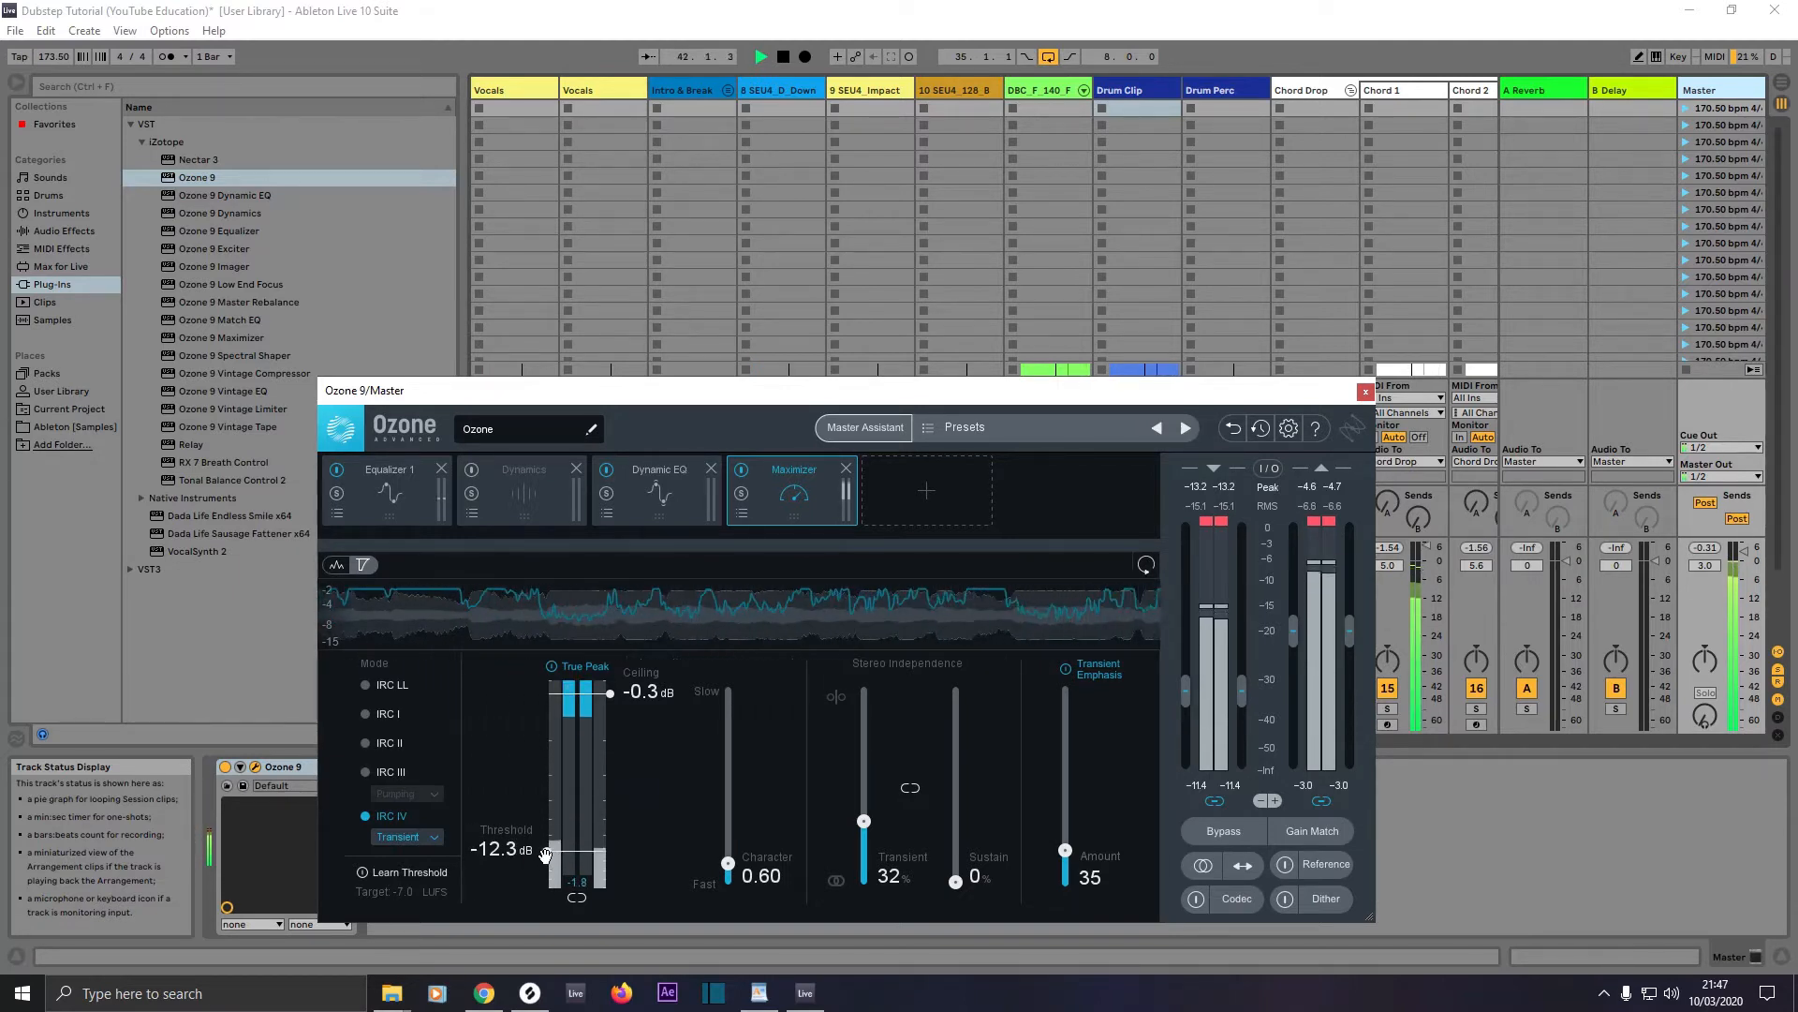
pyautogui.moveTo(545, 854); pyautogui.dragTo(548, 852)
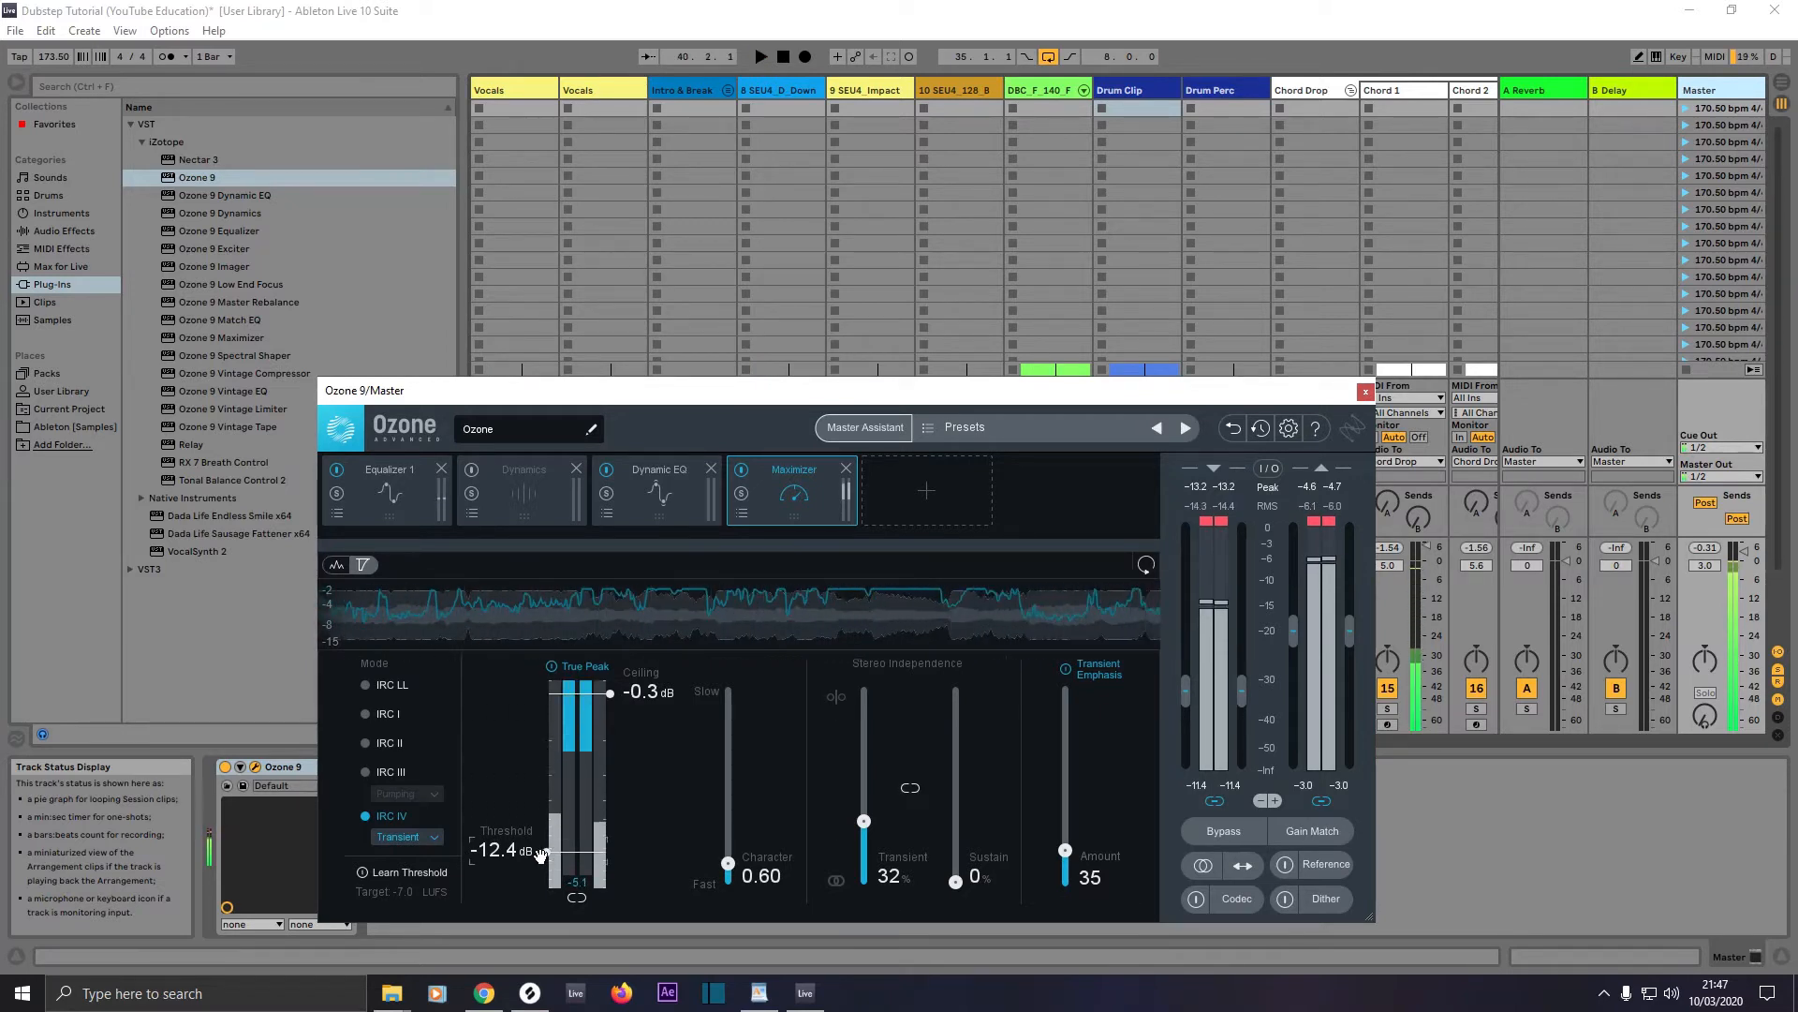
pyautogui.click(1366, 391)
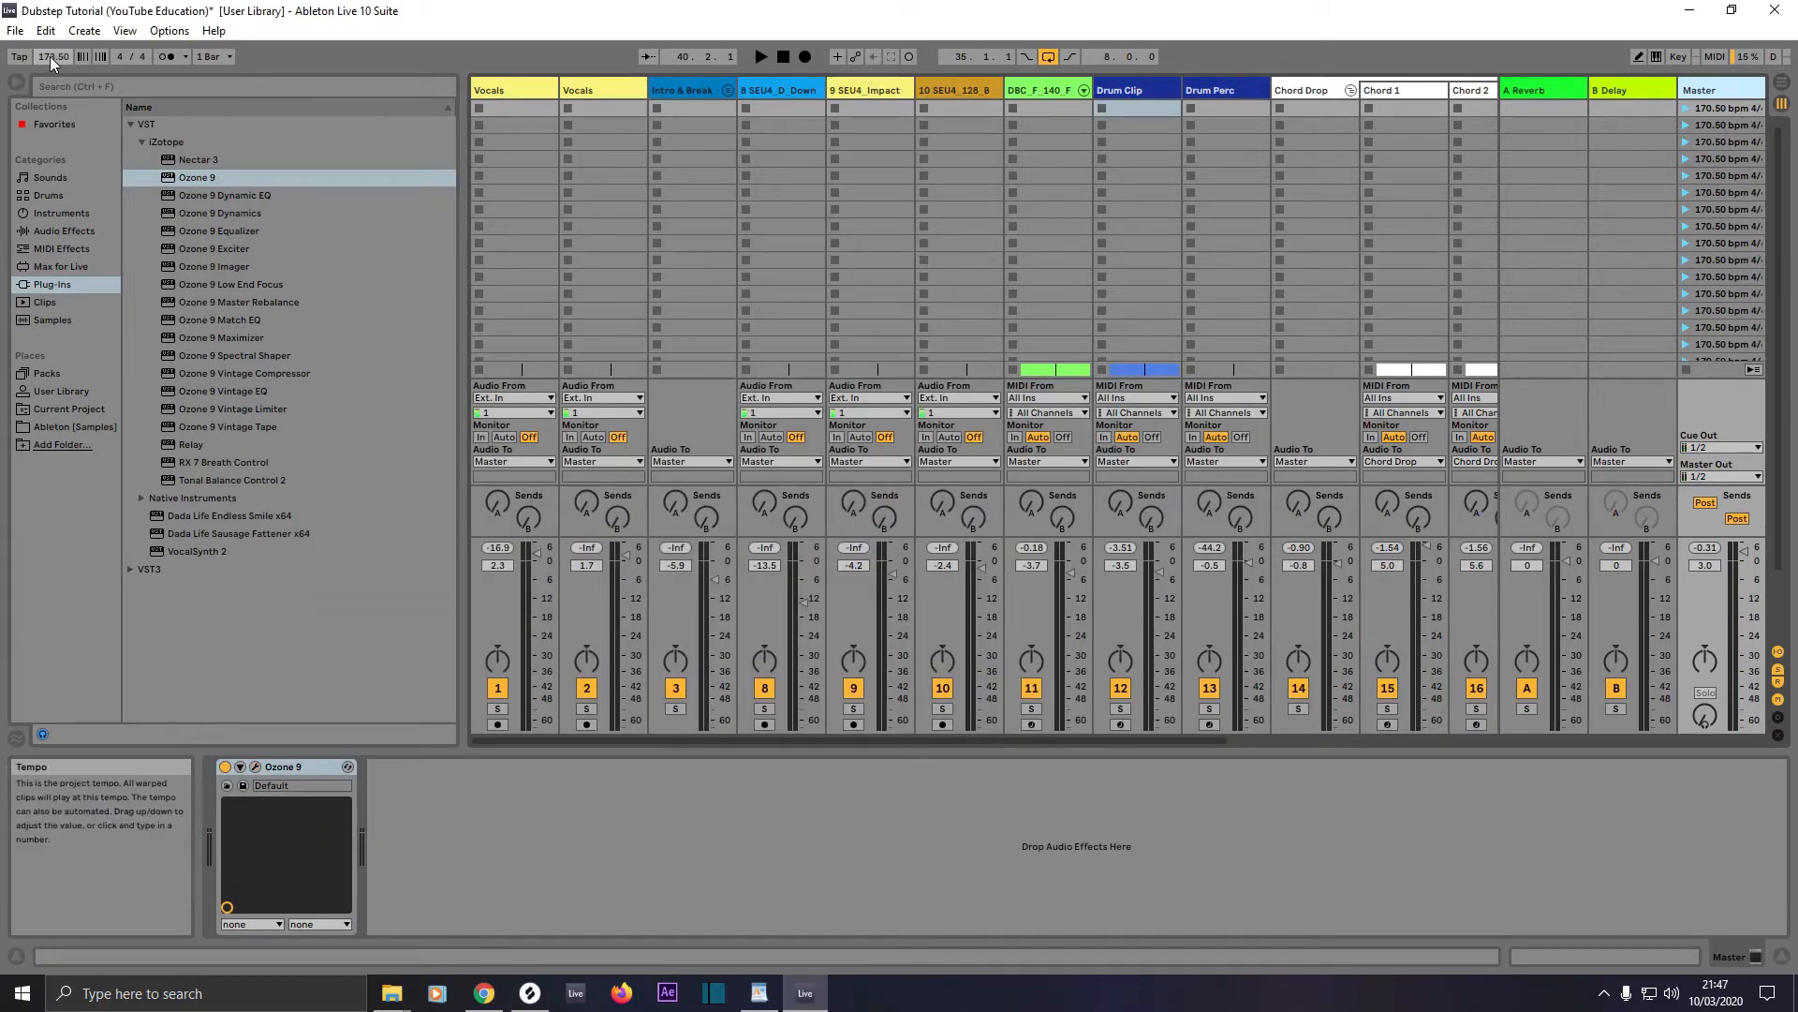
# Step: Set the project tempo to 177.80 BPM and rename the first scene to 177.80 bpm 4/4
pyautogui.moveTo(49, 56); pyautogui.dragTo(48, 47)
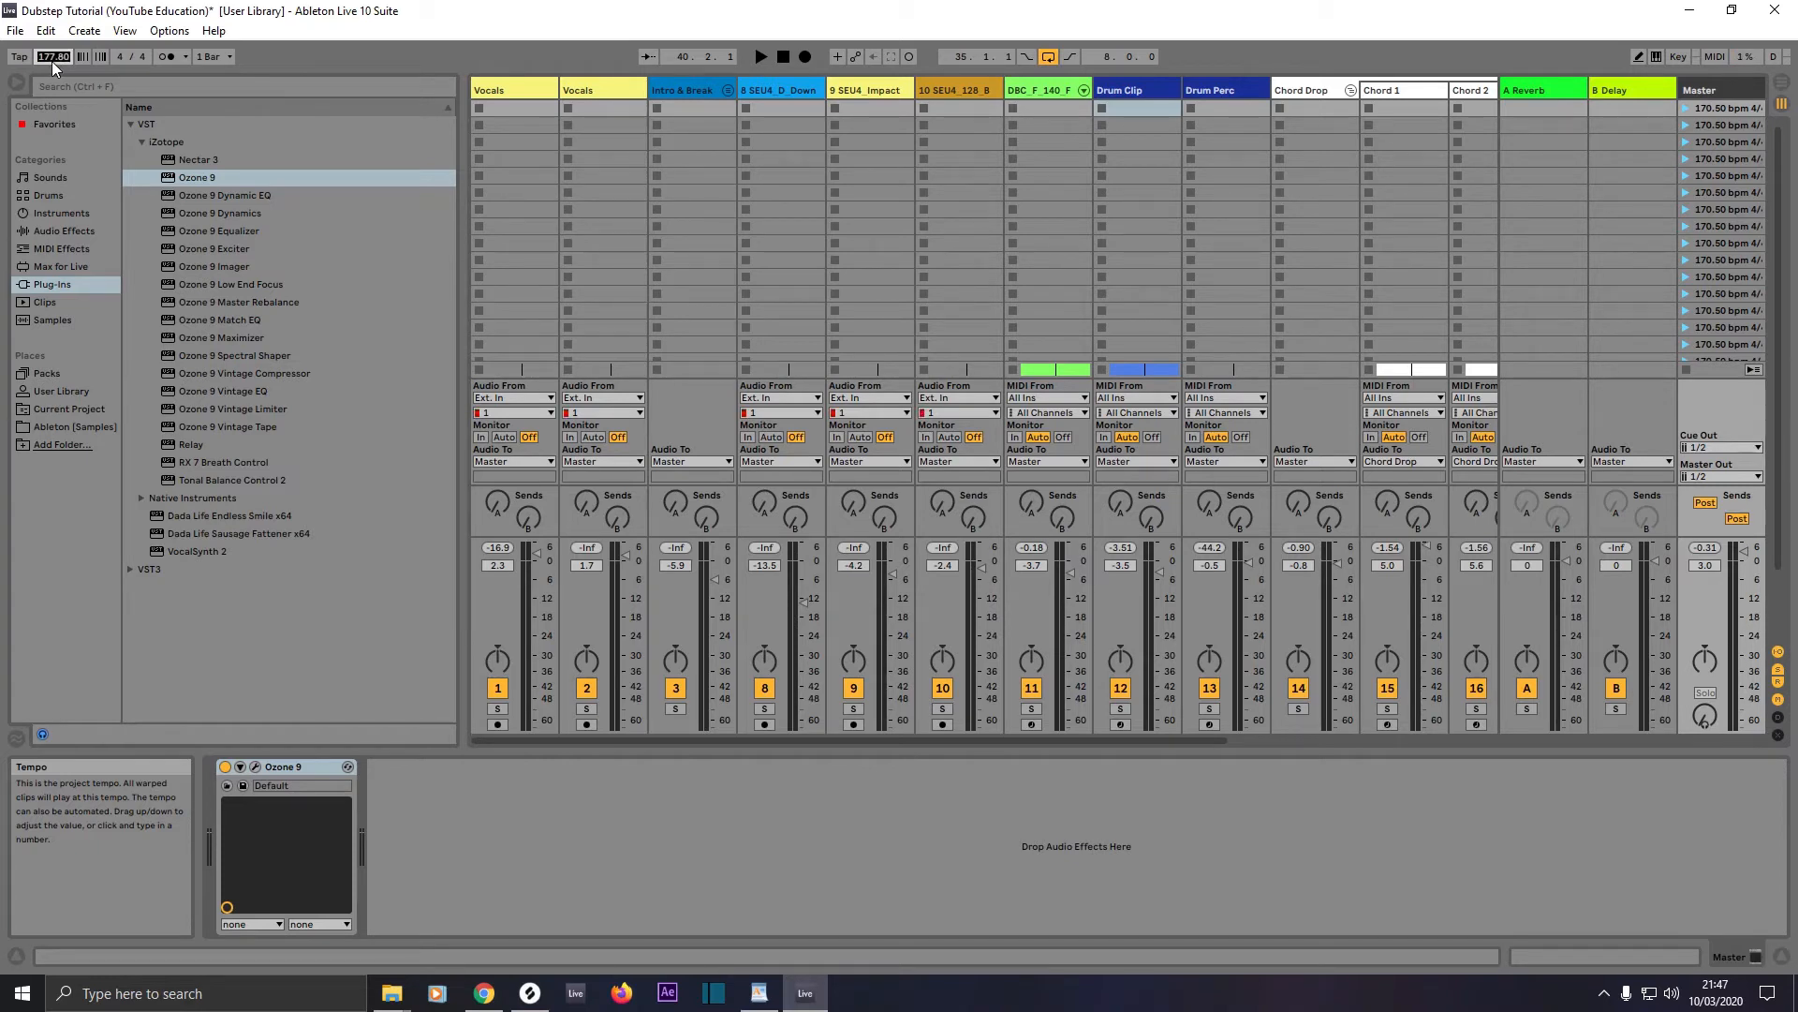
pyautogui.rightClick(1708, 109)
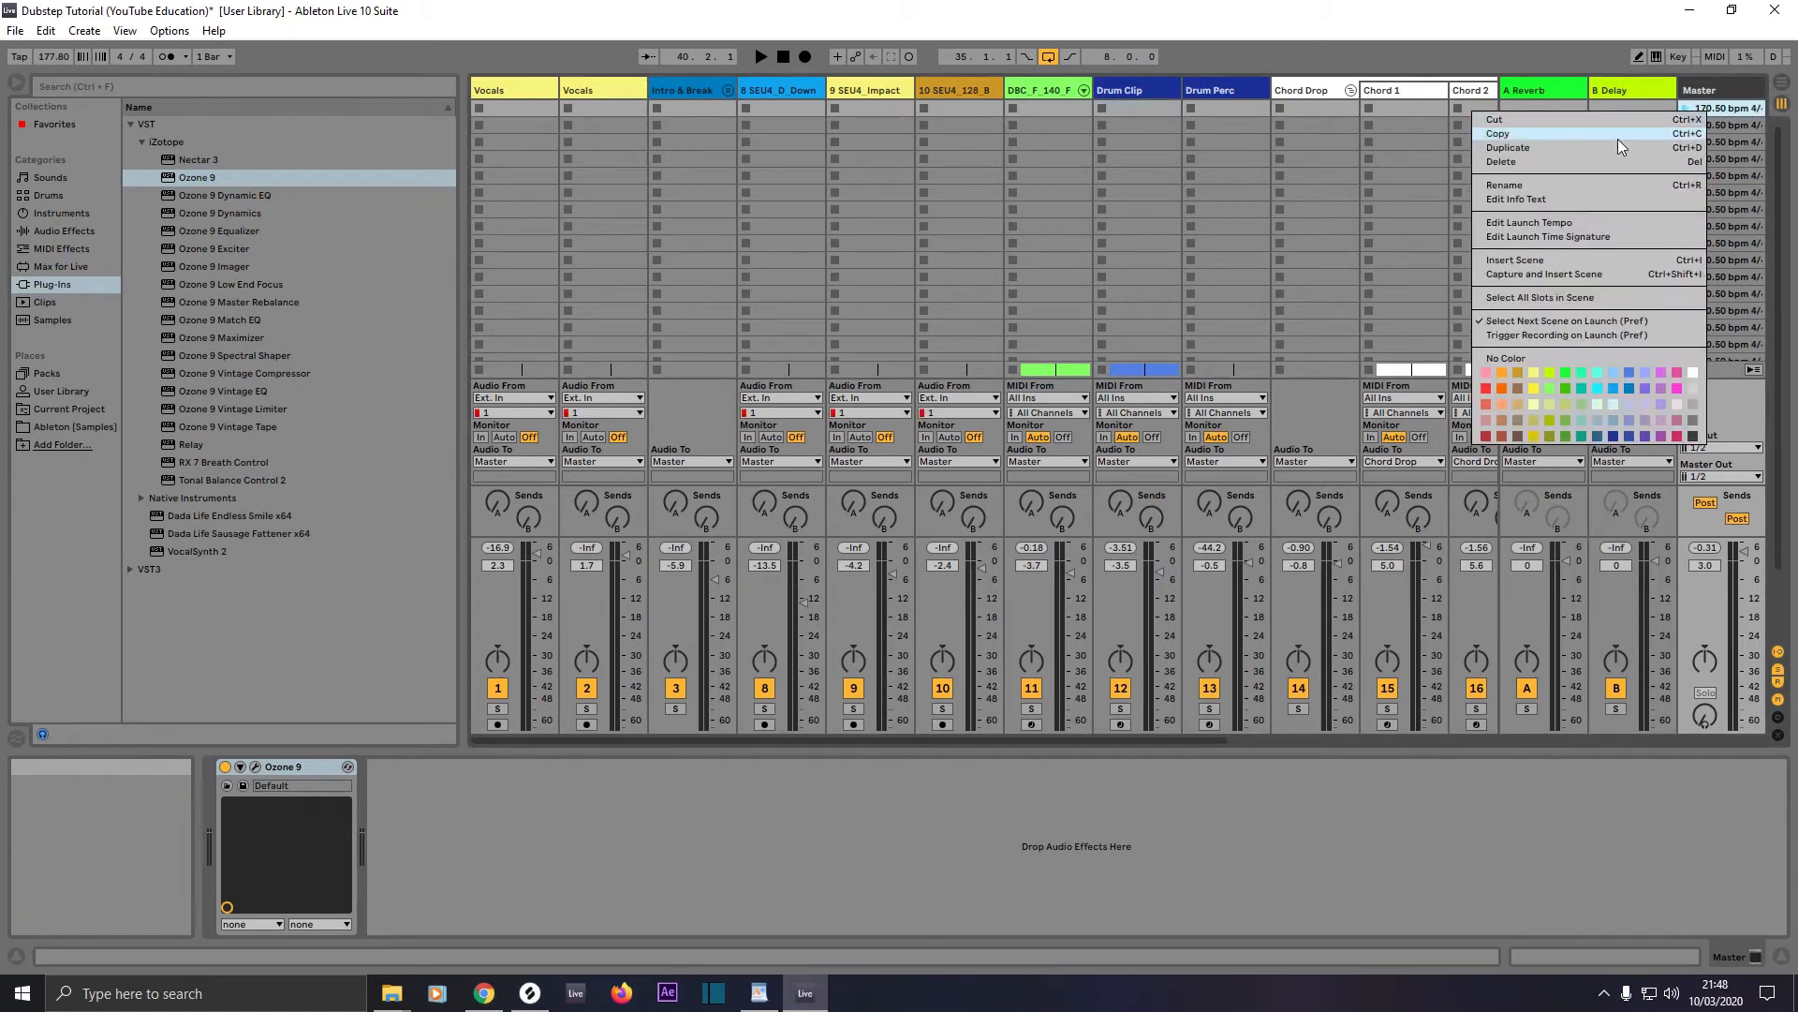
pyautogui.click(1549, 182)
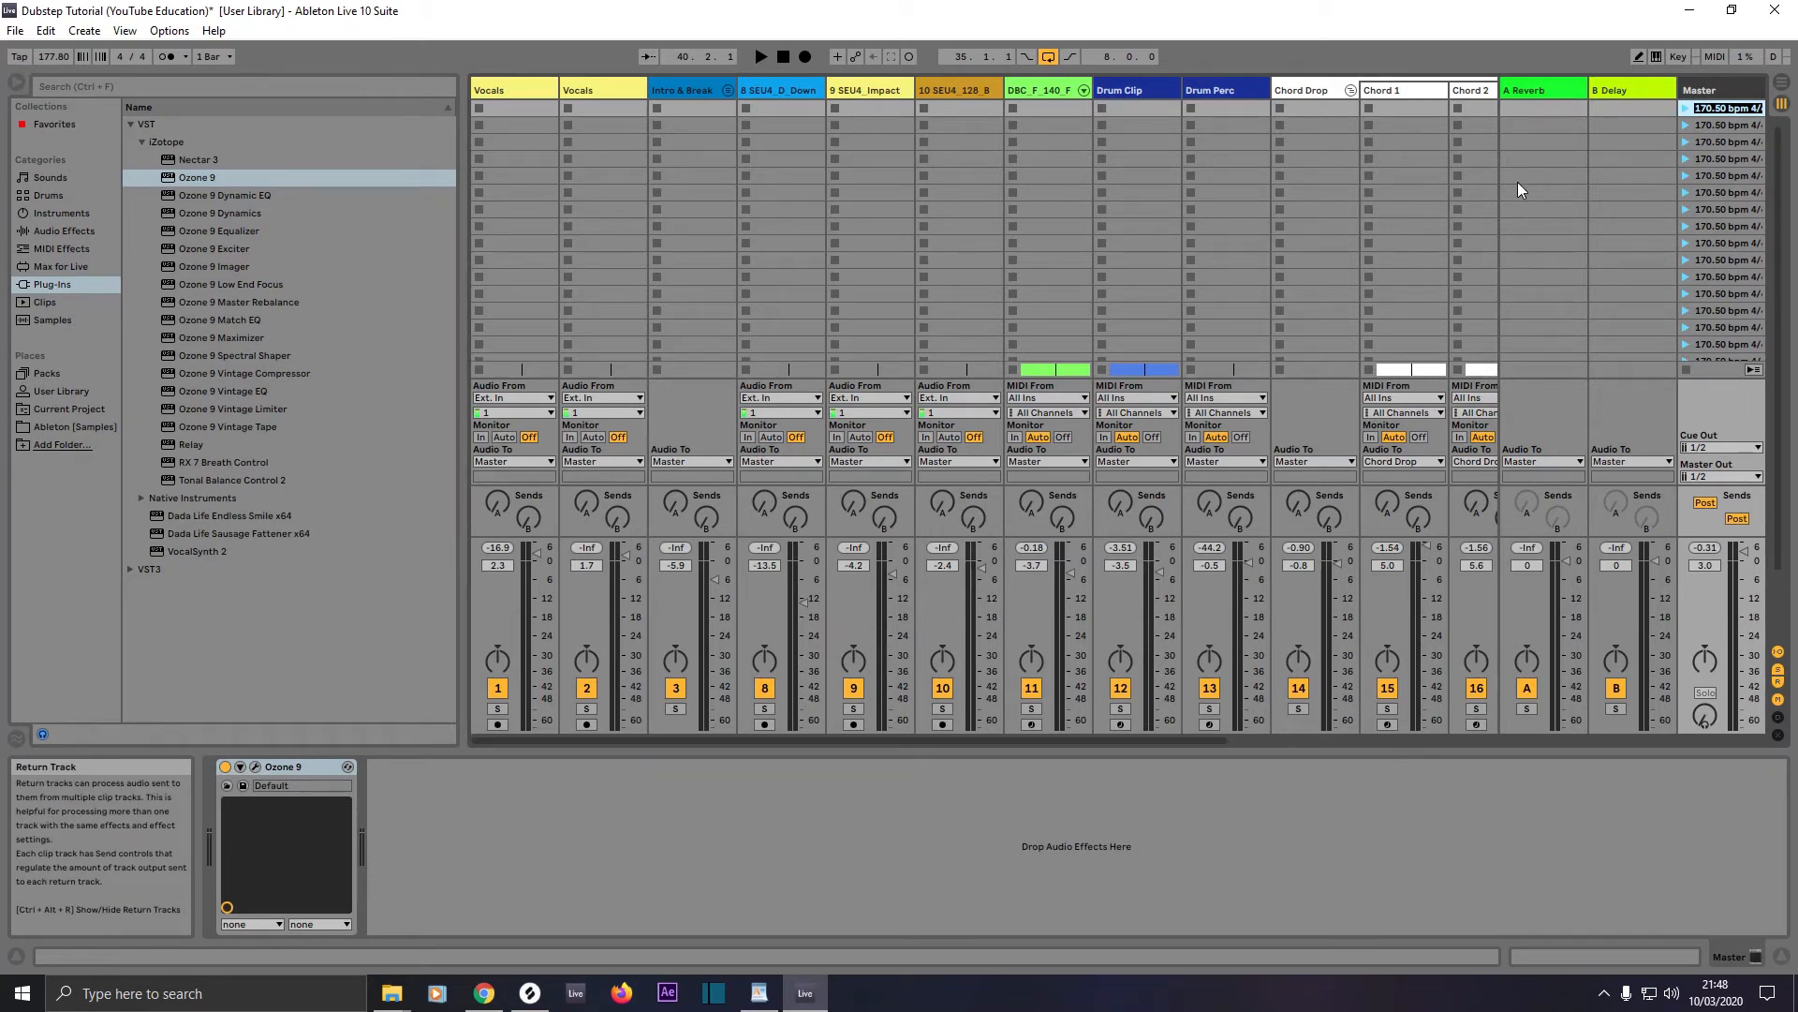
pyautogui.write('177.80')
pyautogui.press('Return')
pyautogui.click(1726, 128)
pyautogui.click(1722, 110)
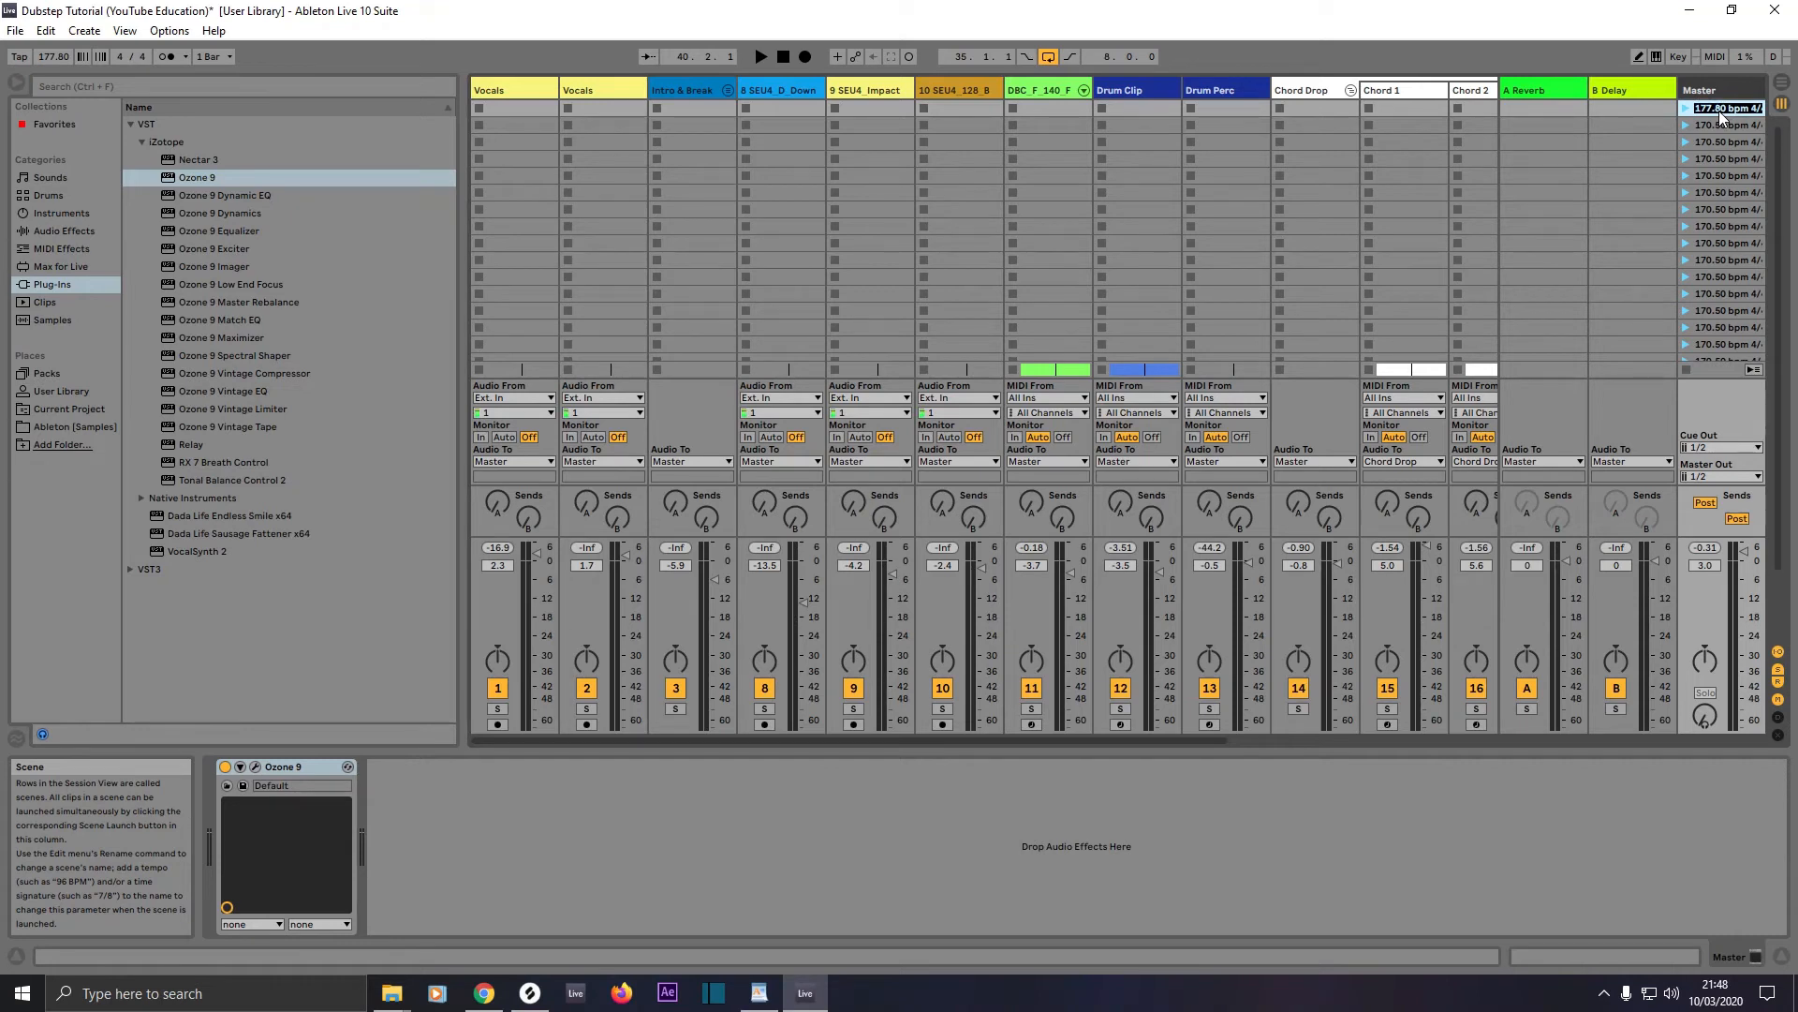
# Step: Rename all remaining scenes on the Master track to 177.80 bpm 4/4 by reusing the copied scene name
pyautogui.press('Tab')
pyautogui.press('Tab')
pyautogui.press('Tab')
pyautogui.press('Tab')
pyautogui.press('Tab')
pyautogui.press('Tab')
pyautogui.press('Tab')
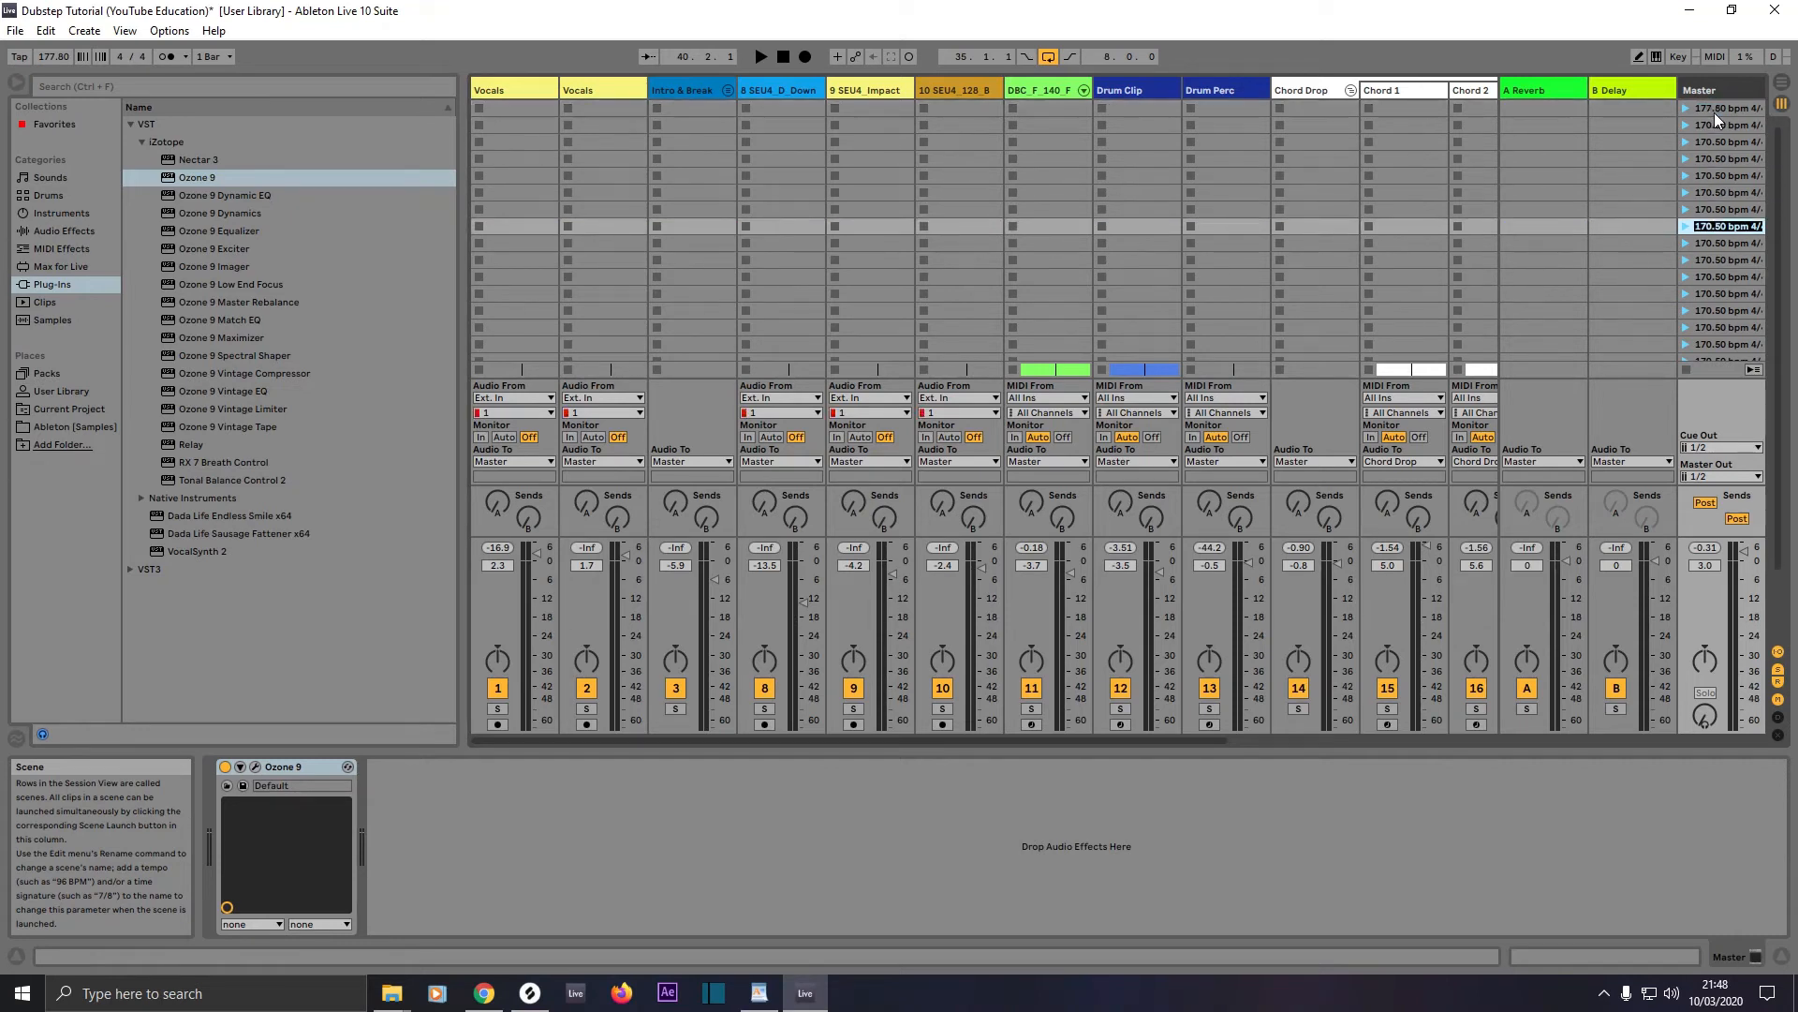
pyautogui.hotkey('shift', 'Tab')
pyautogui.hotkey('shift', 'Tab')
pyautogui.hotkey('shift', 'Tab')
pyautogui.hotkey('shift', 'Tab')
pyautogui.hotkey('shift', 'Tab')
pyautogui.hotkey('shift', 'Tab')
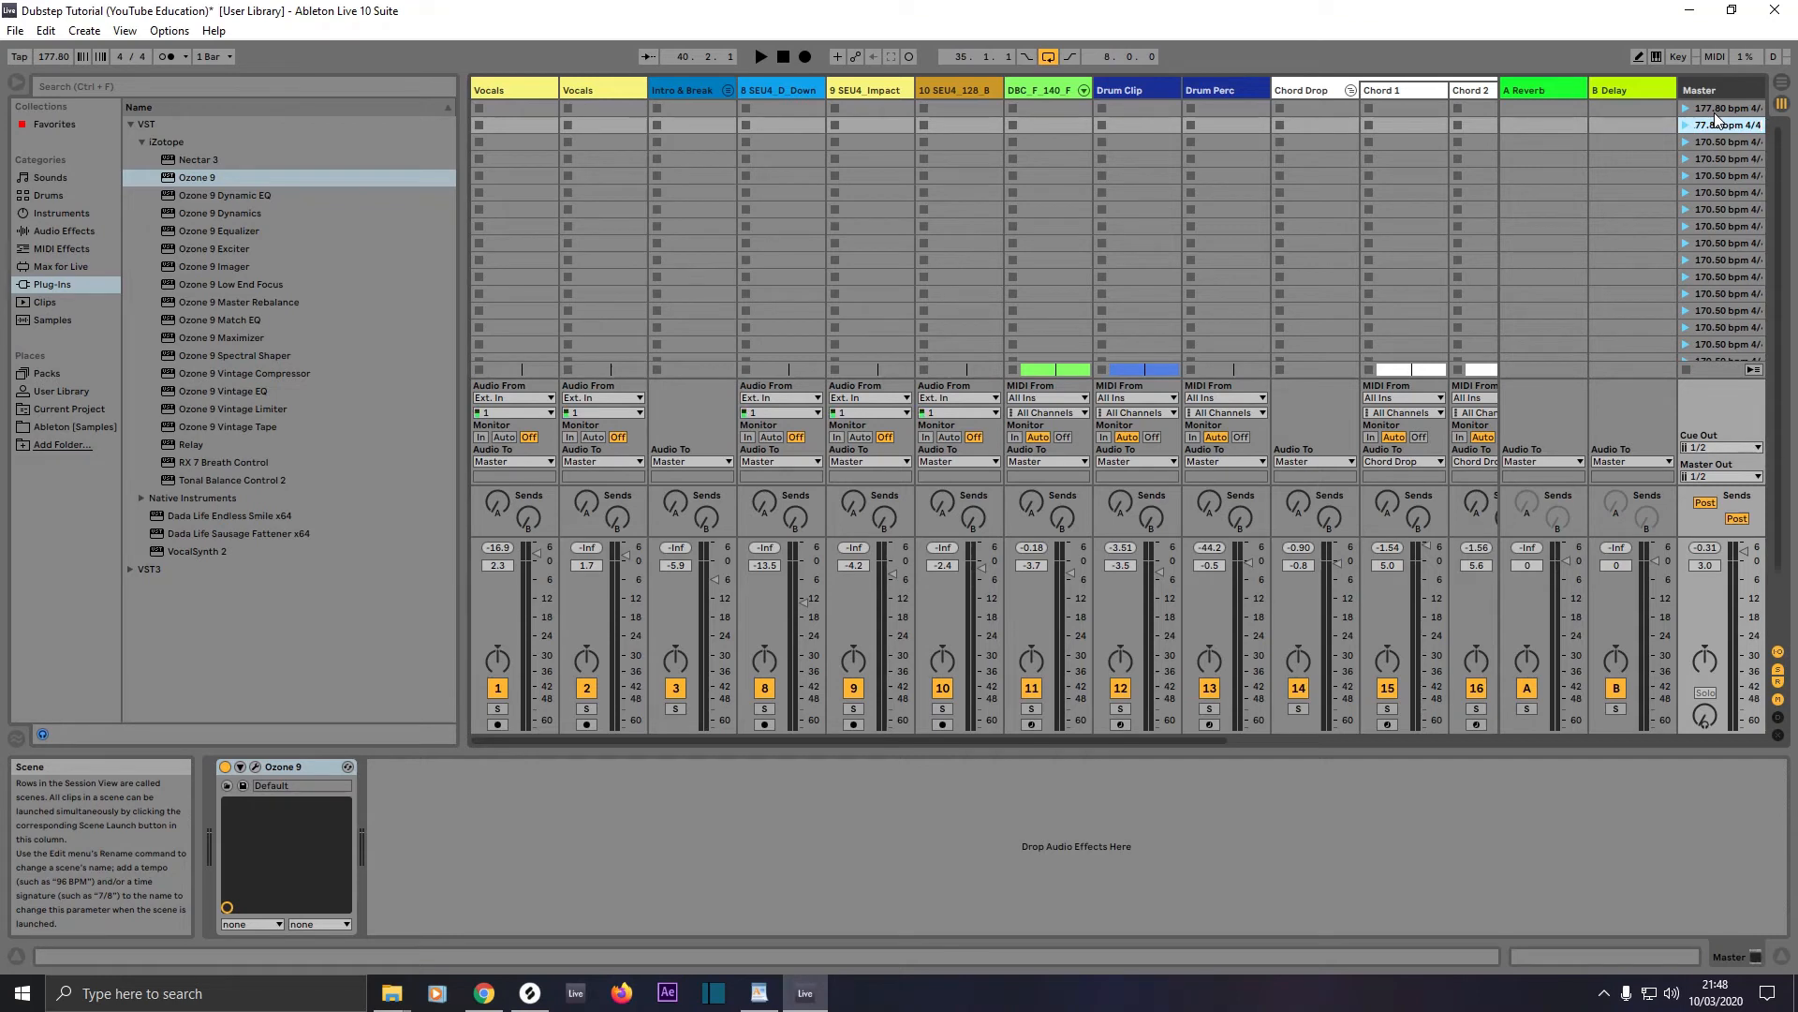
pyautogui.press('Tab')
pyautogui.write('177.80 bpm 4/4')
pyautogui.press('Tab')
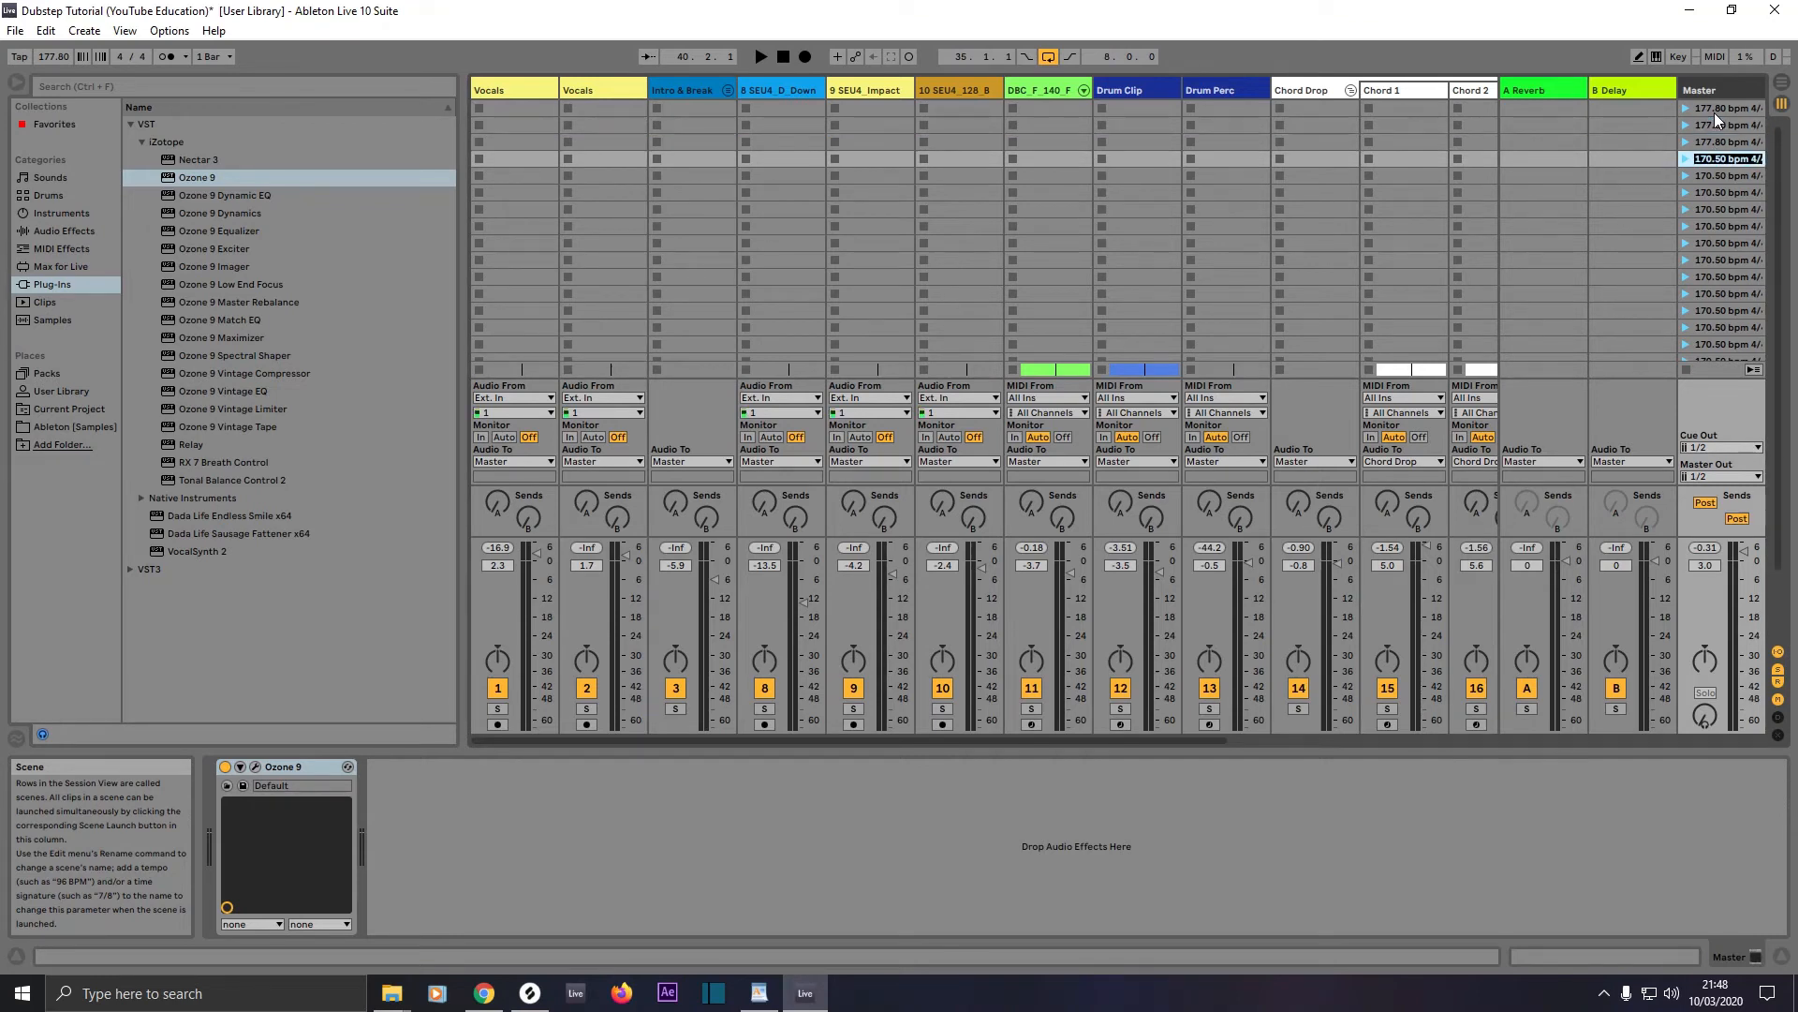
pyautogui.write('177.80 bpm 4/4')
pyautogui.press('Tab')
pyautogui.write('177.80 bpm 4/4')
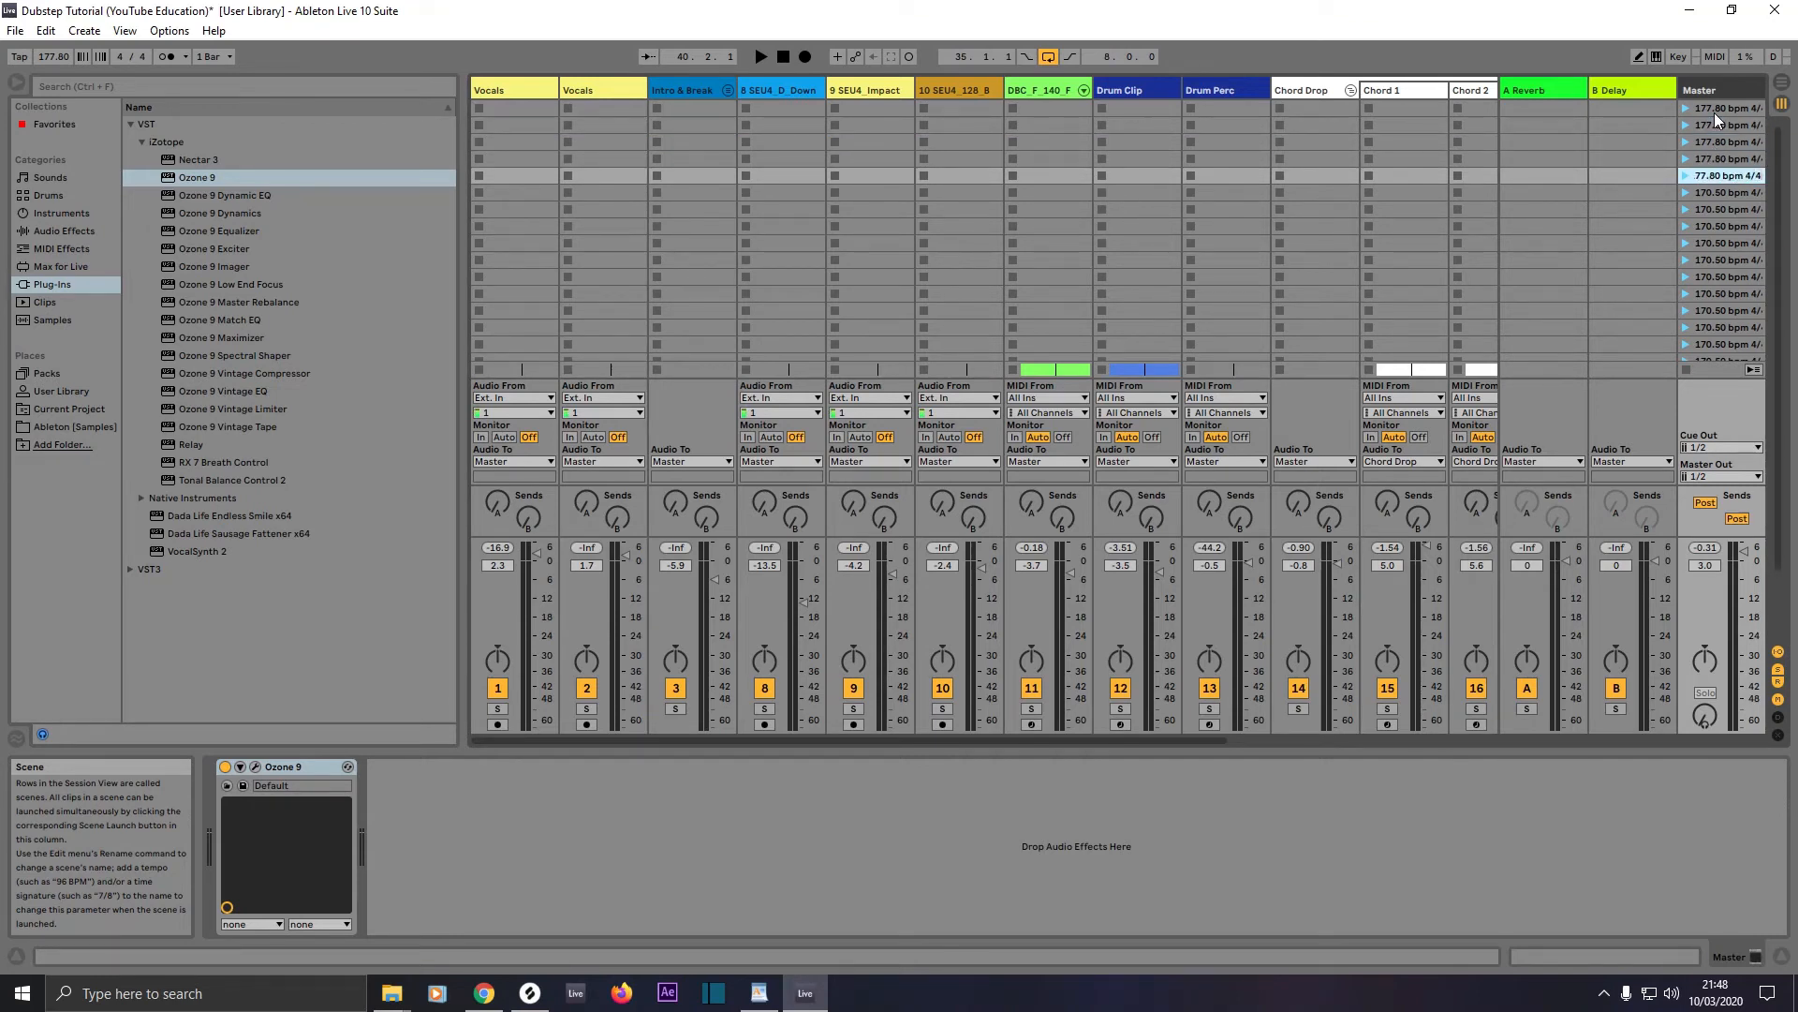
pyautogui.press('Tab')
pyautogui.write('177.80 bpm 4/4')
pyautogui.press('Tab')
pyautogui.write('177.80 bpm 4/4')
pyautogui.press('Tab')
pyautogui.write('177.80 bpm 4/4')
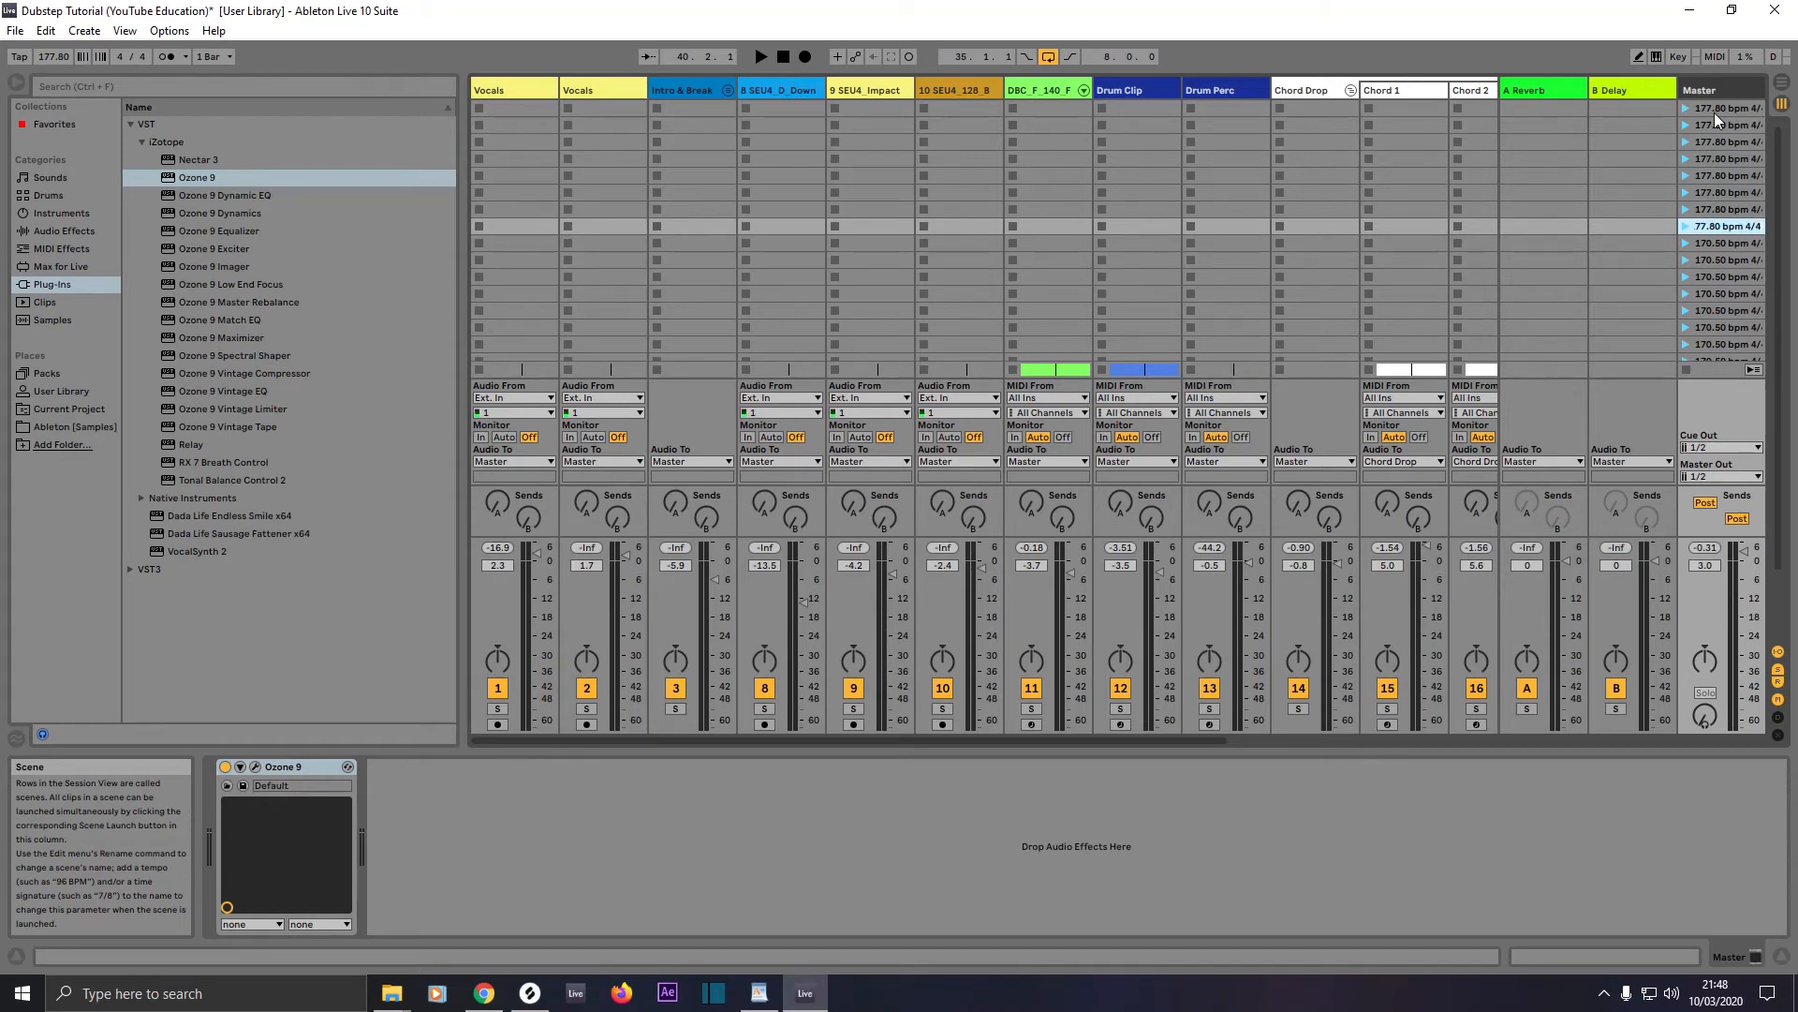
pyautogui.press('Tab')
pyautogui.write('177.80 bpm 4/4')
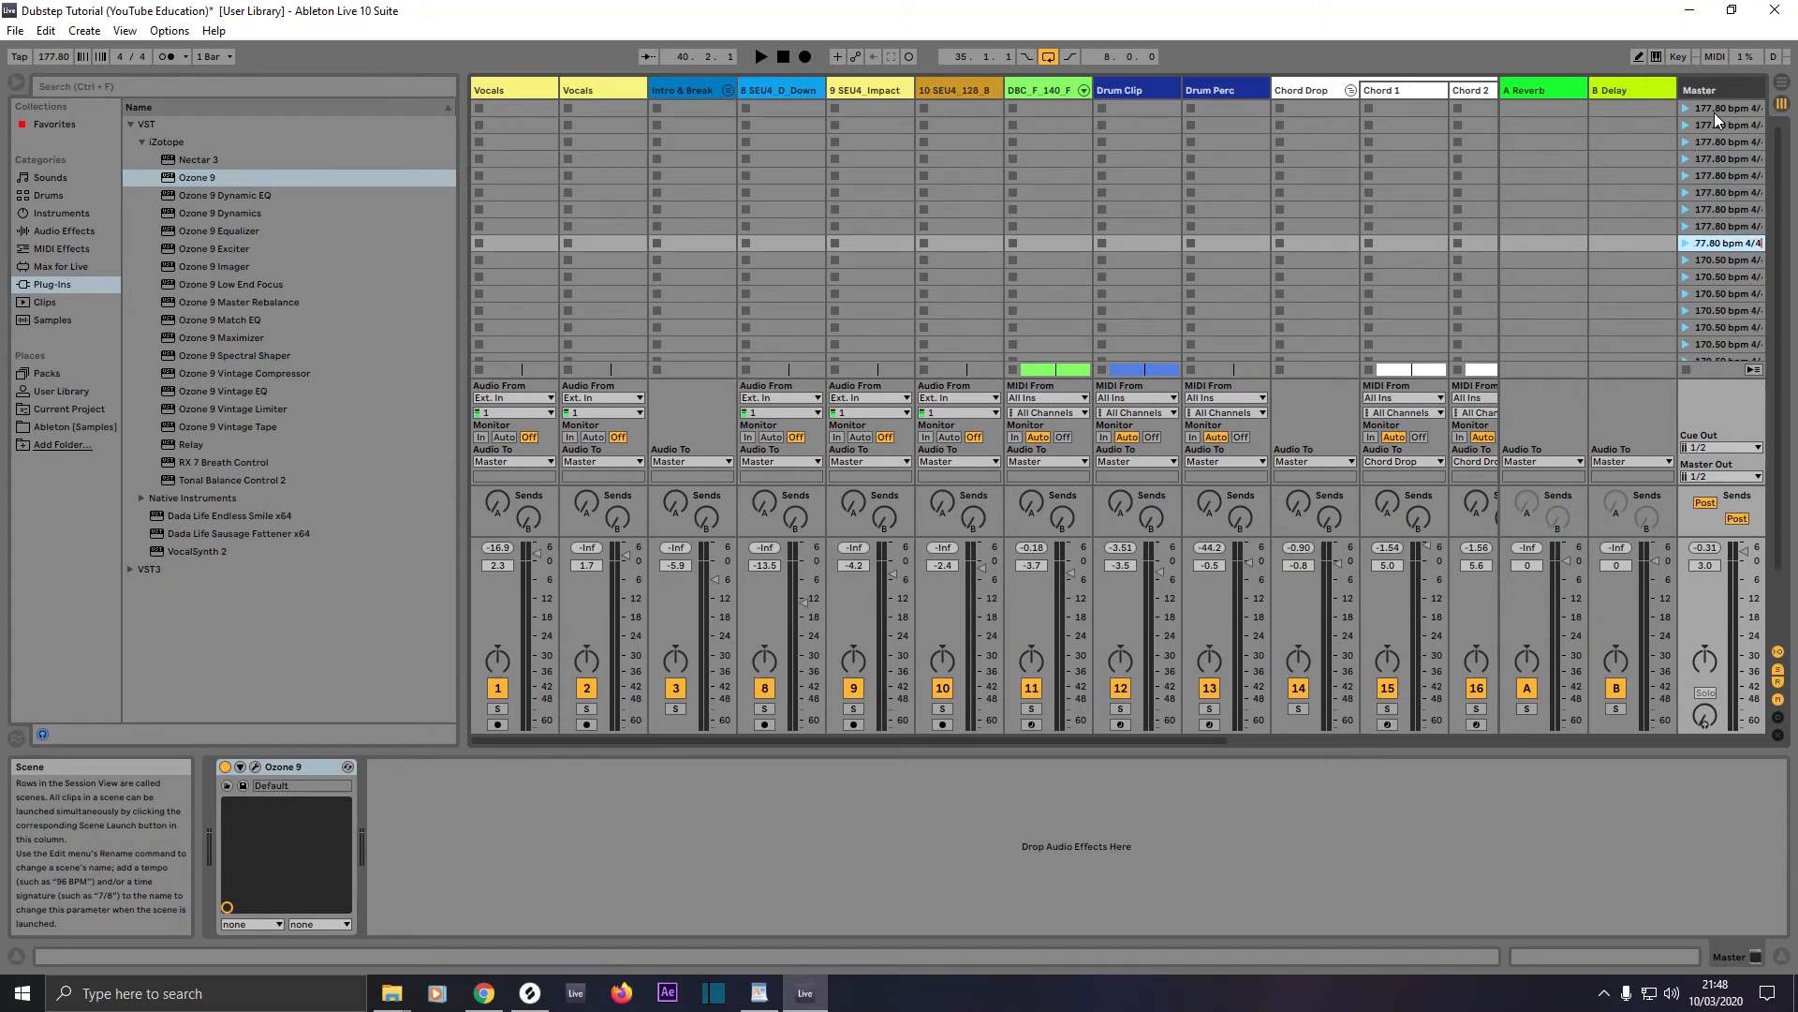
pyautogui.press('Tab')
pyautogui.write('177.80 bpm 4/4')
pyautogui.press('Tab')
pyautogui.write('177.80 bpm 4/4')
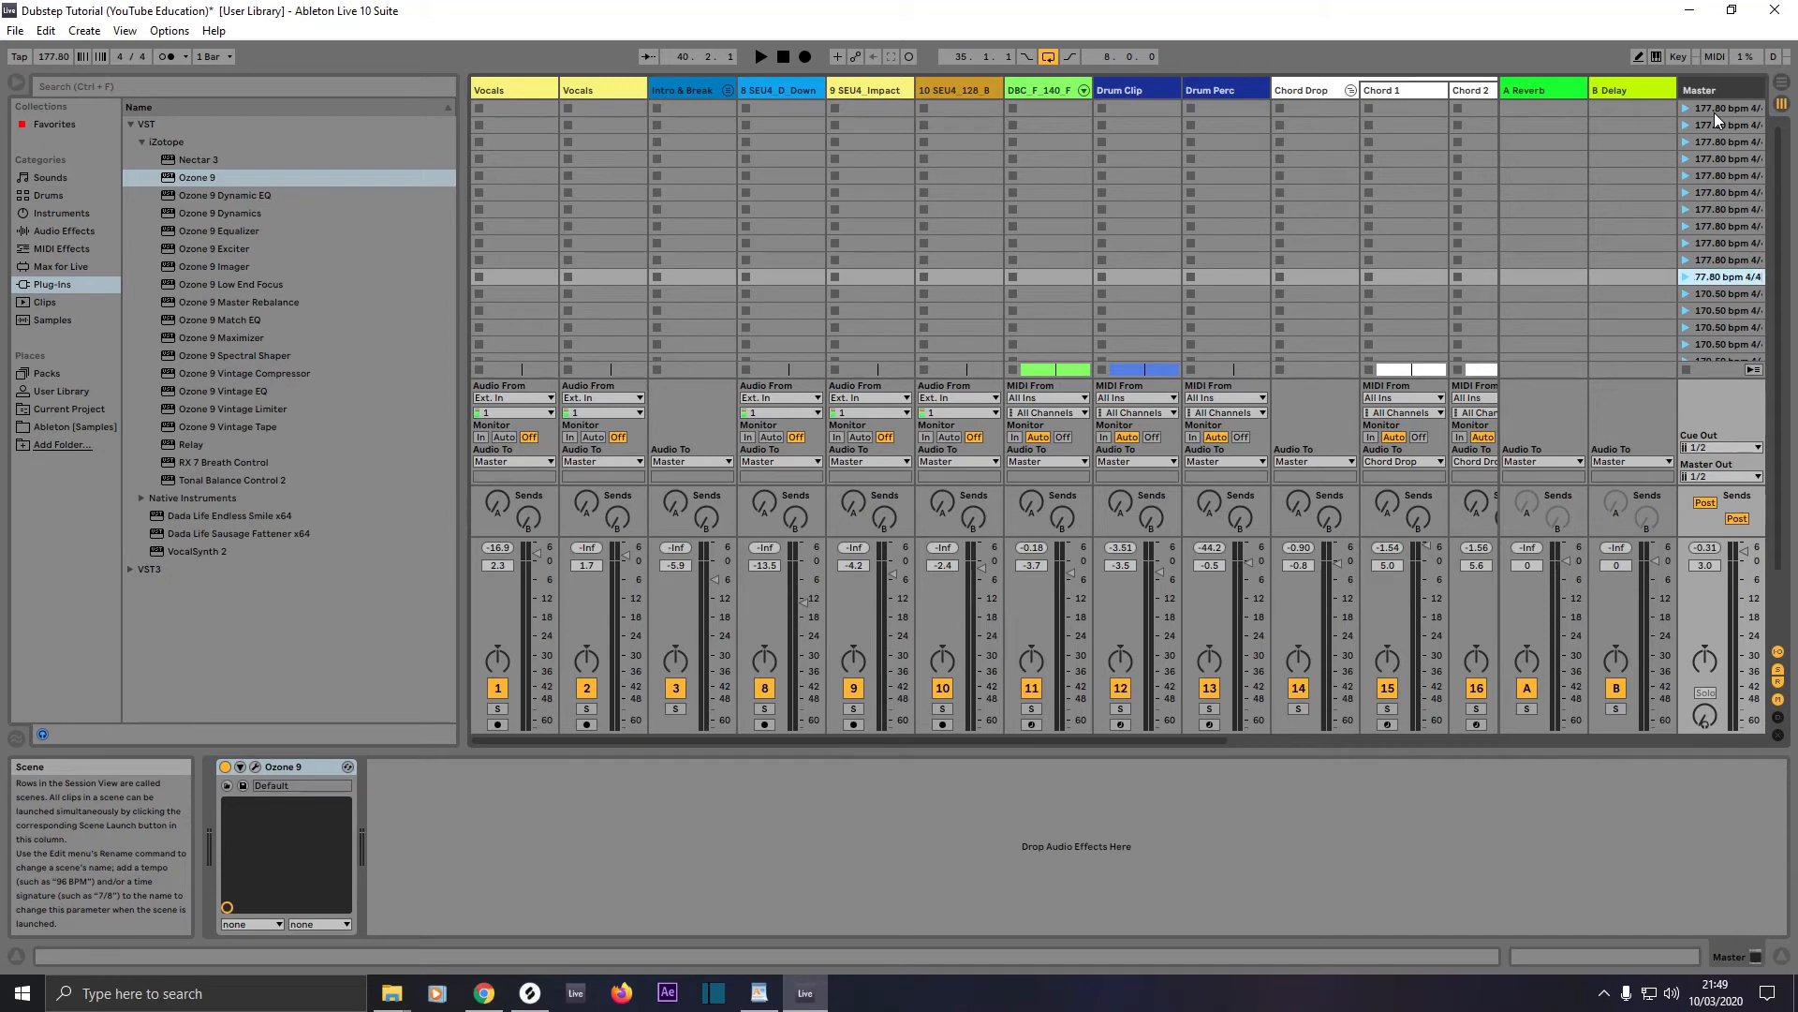
pyautogui.press('Tab')
pyautogui.write('177.80 bpm 4/4')
pyautogui.press('Tab')
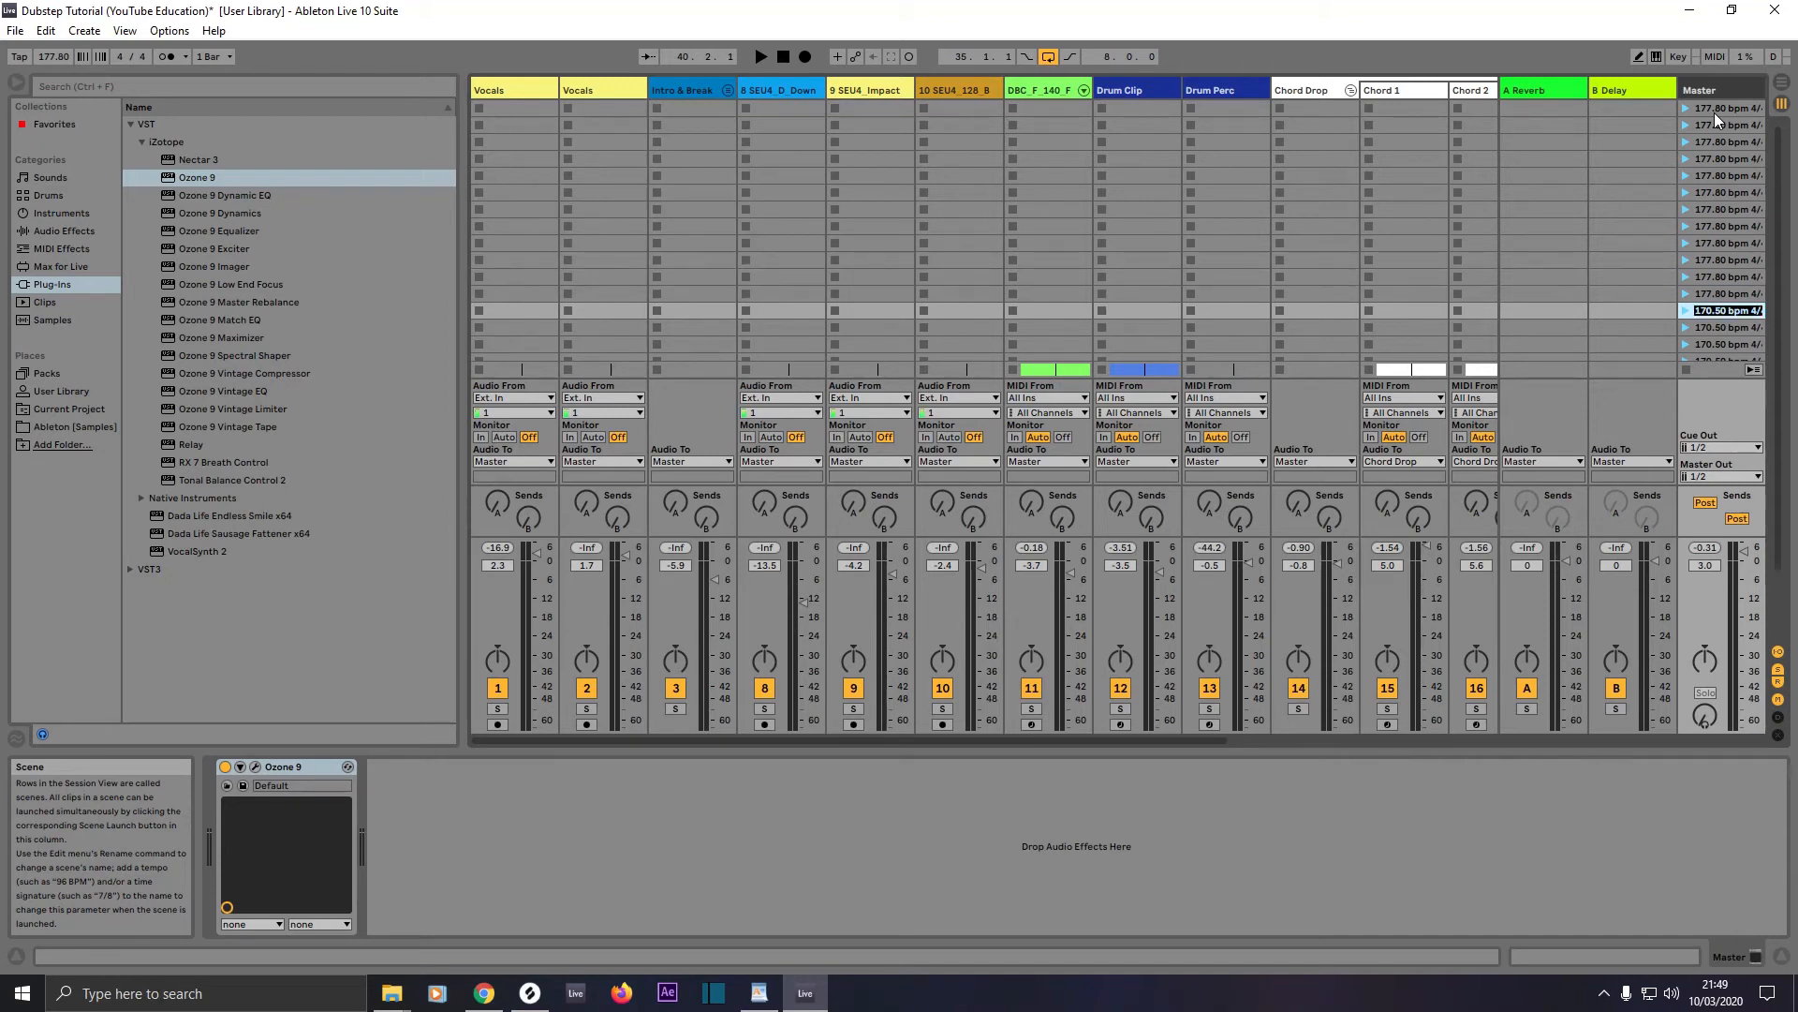
pyautogui.write('177.80 bpm 4/4')
pyautogui.rightClick(1719, 326)
pyautogui.click(1615, 396)
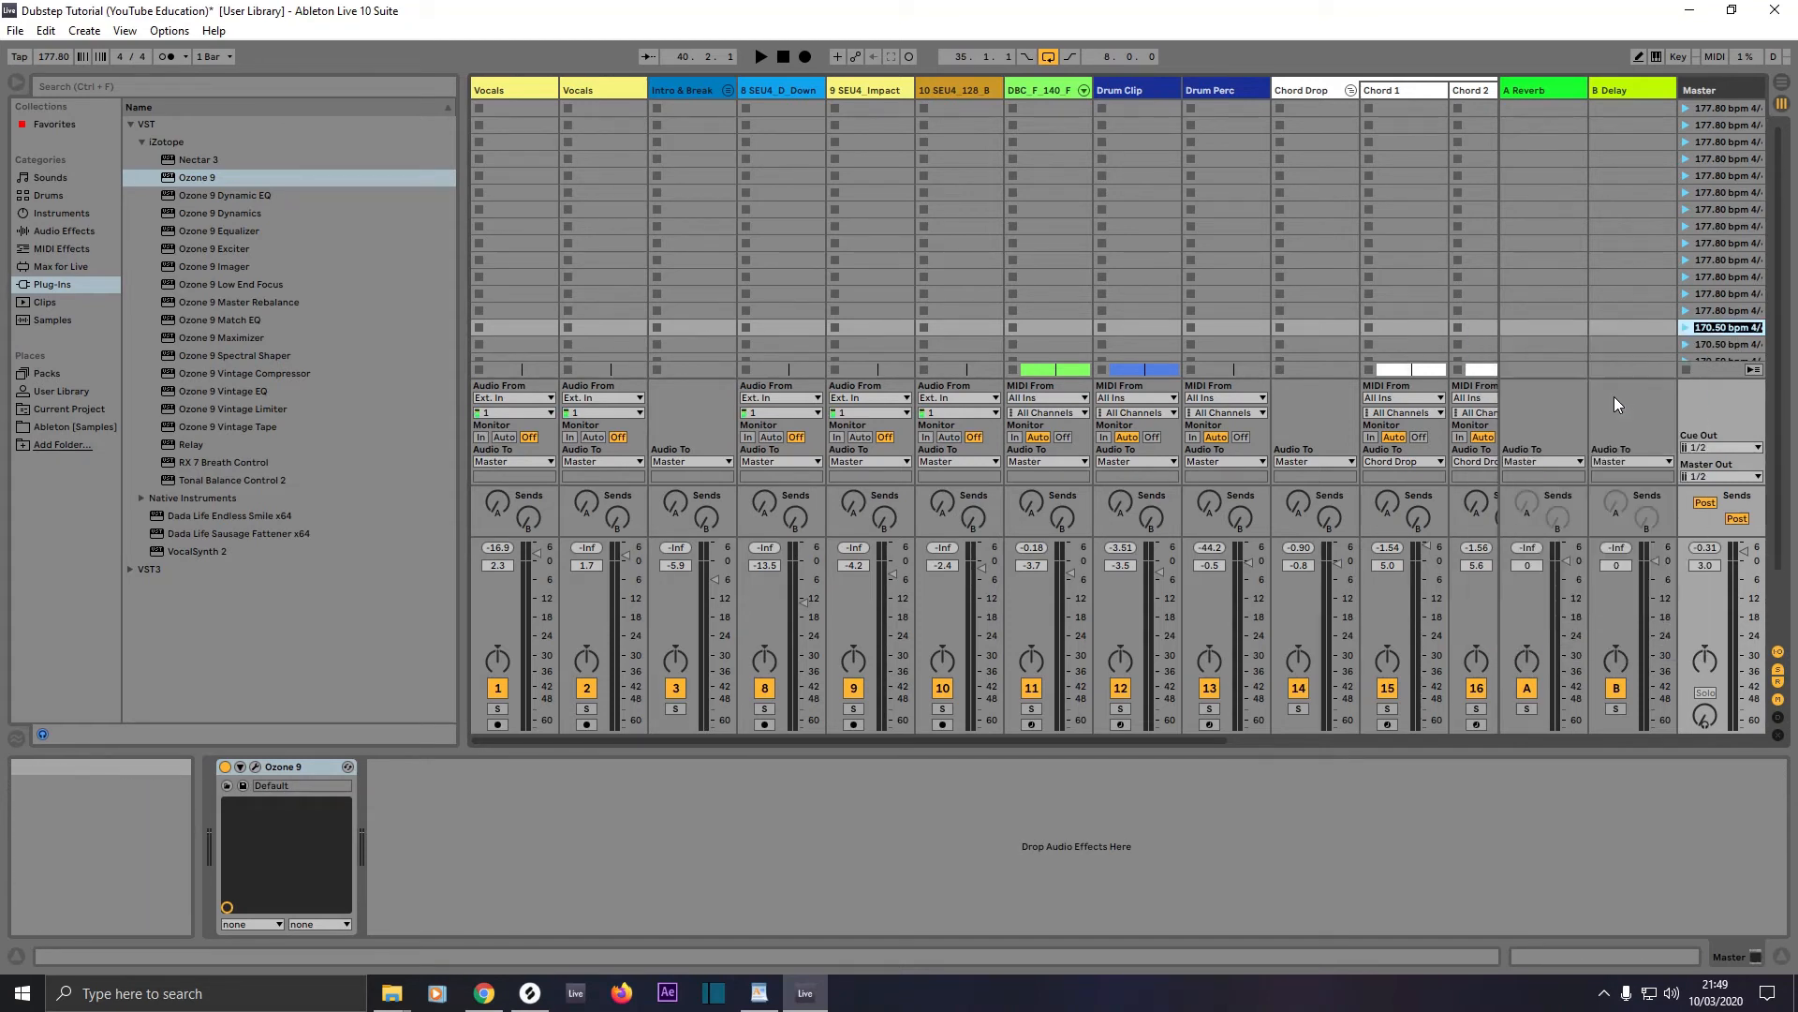
pyautogui.write('177.80 bpm 4/4')
pyautogui.press('Tab')
pyautogui.write('177.80 bpm 4/4')
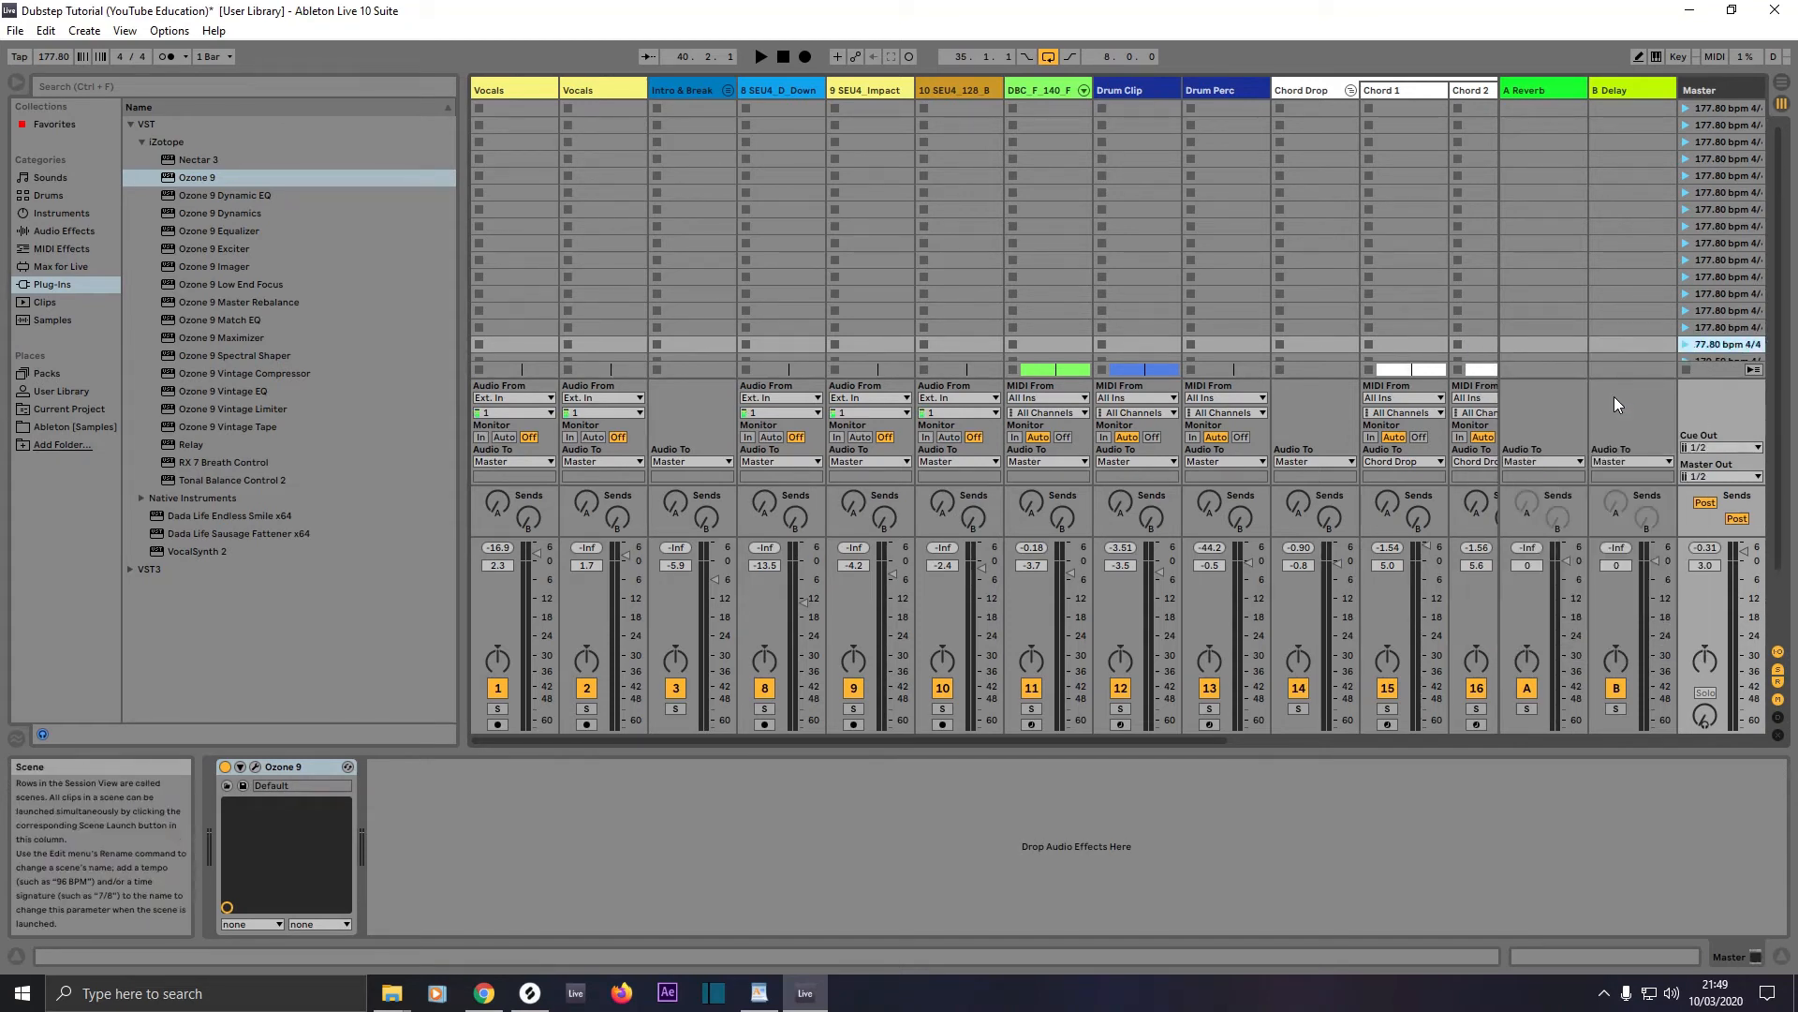
pyautogui.press('Tab')
pyautogui.write('177.80 bpm 4/4')
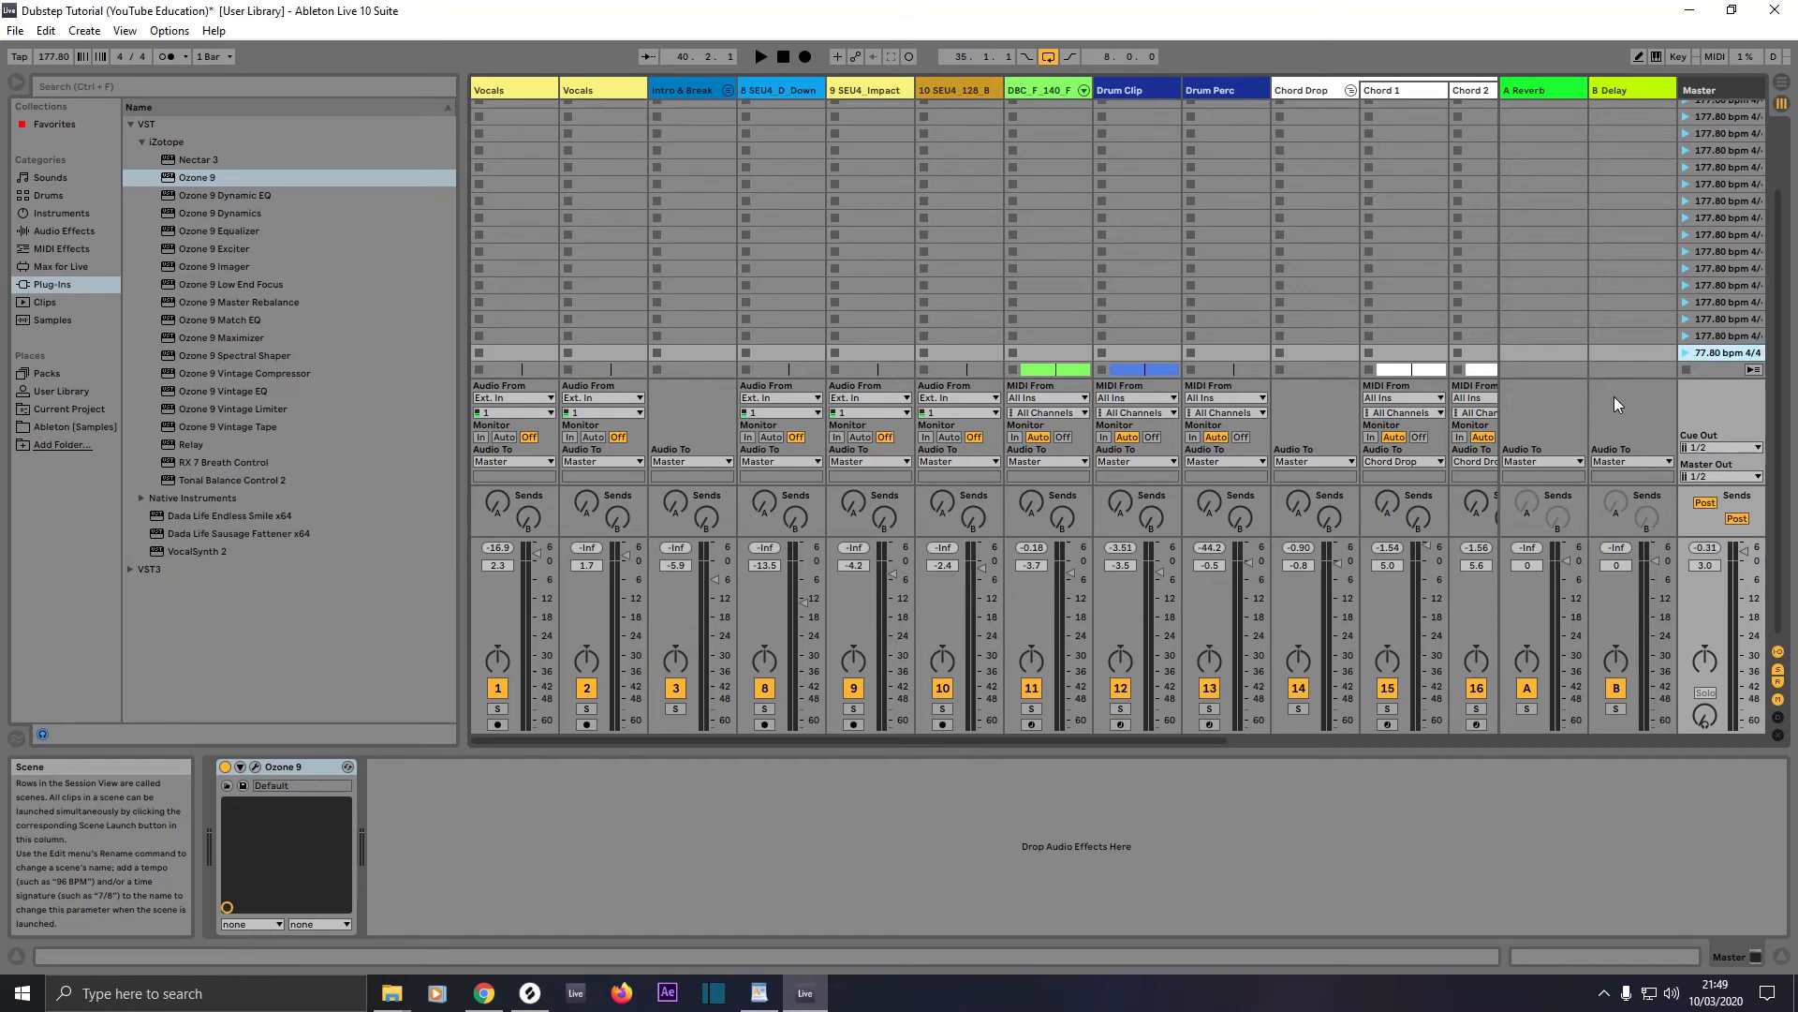
pyautogui.press('Return')
# Step: Select everything in the Arrangement, loop the whole song from bar 1, and extend the loop length to 154.2.0
pyautogui.press('Tab')
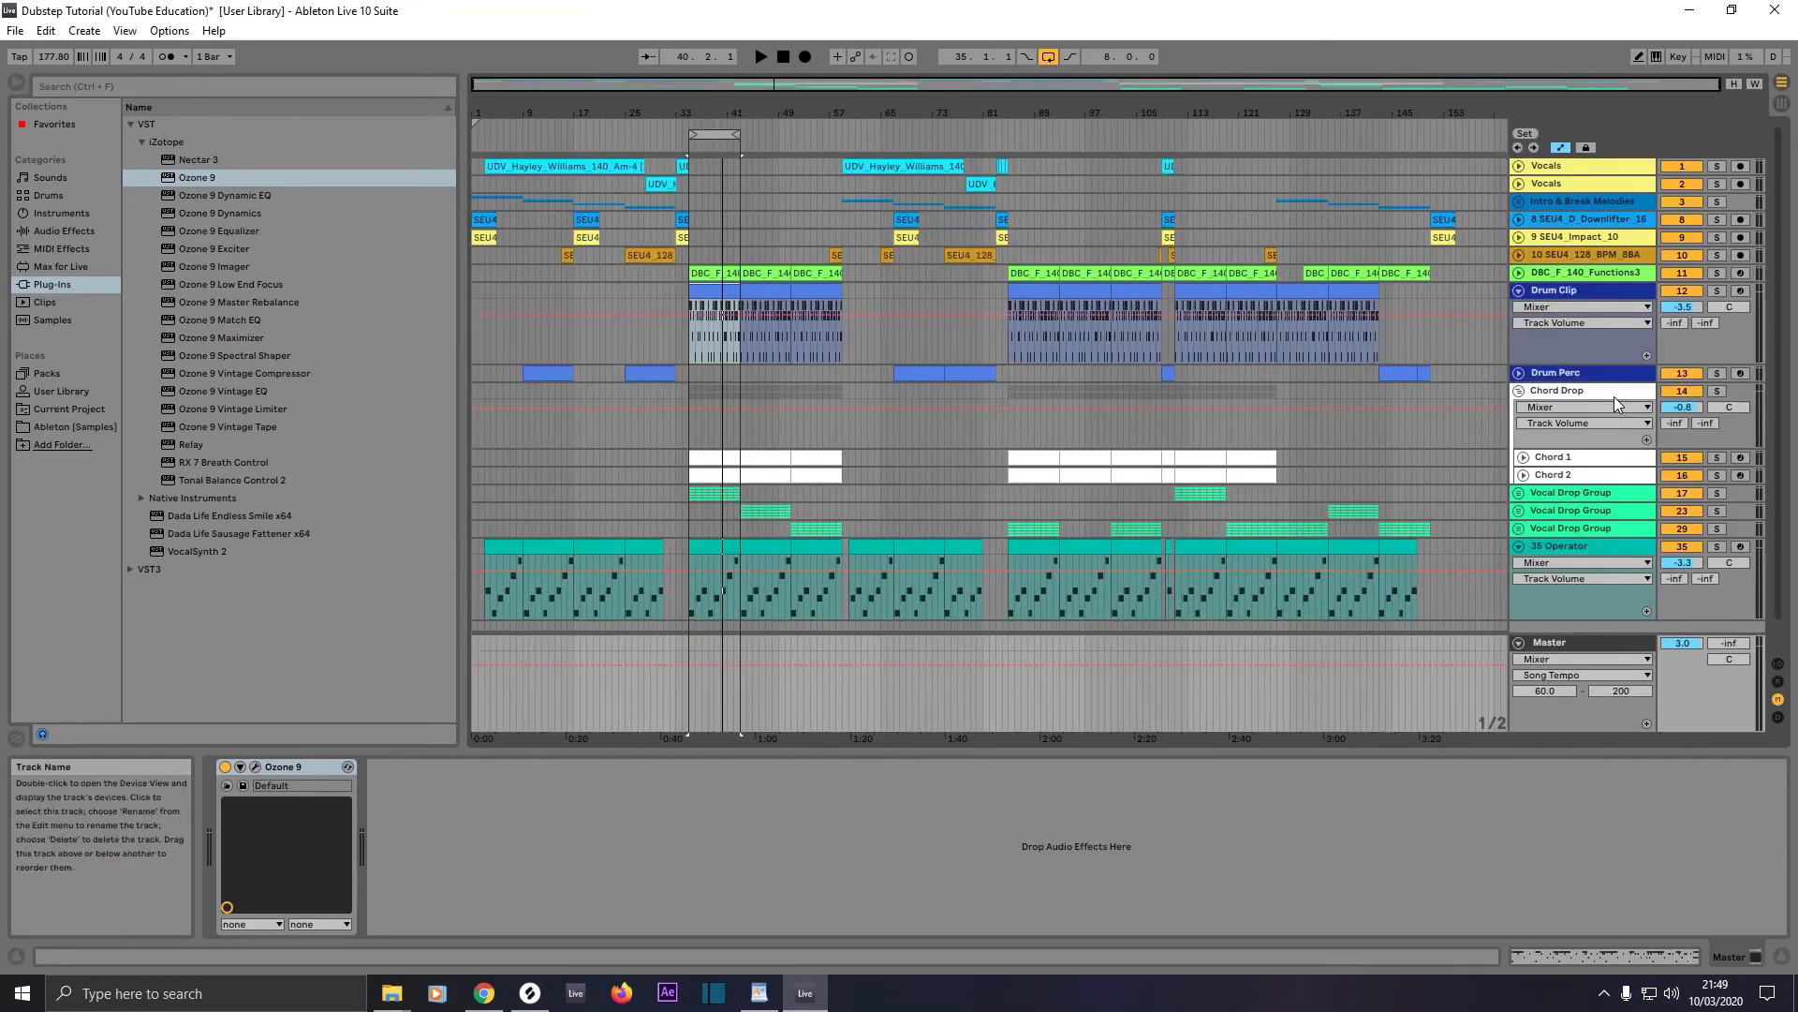
pyautogui.click(1457, 605)
pyautogui.click(1457, 603)
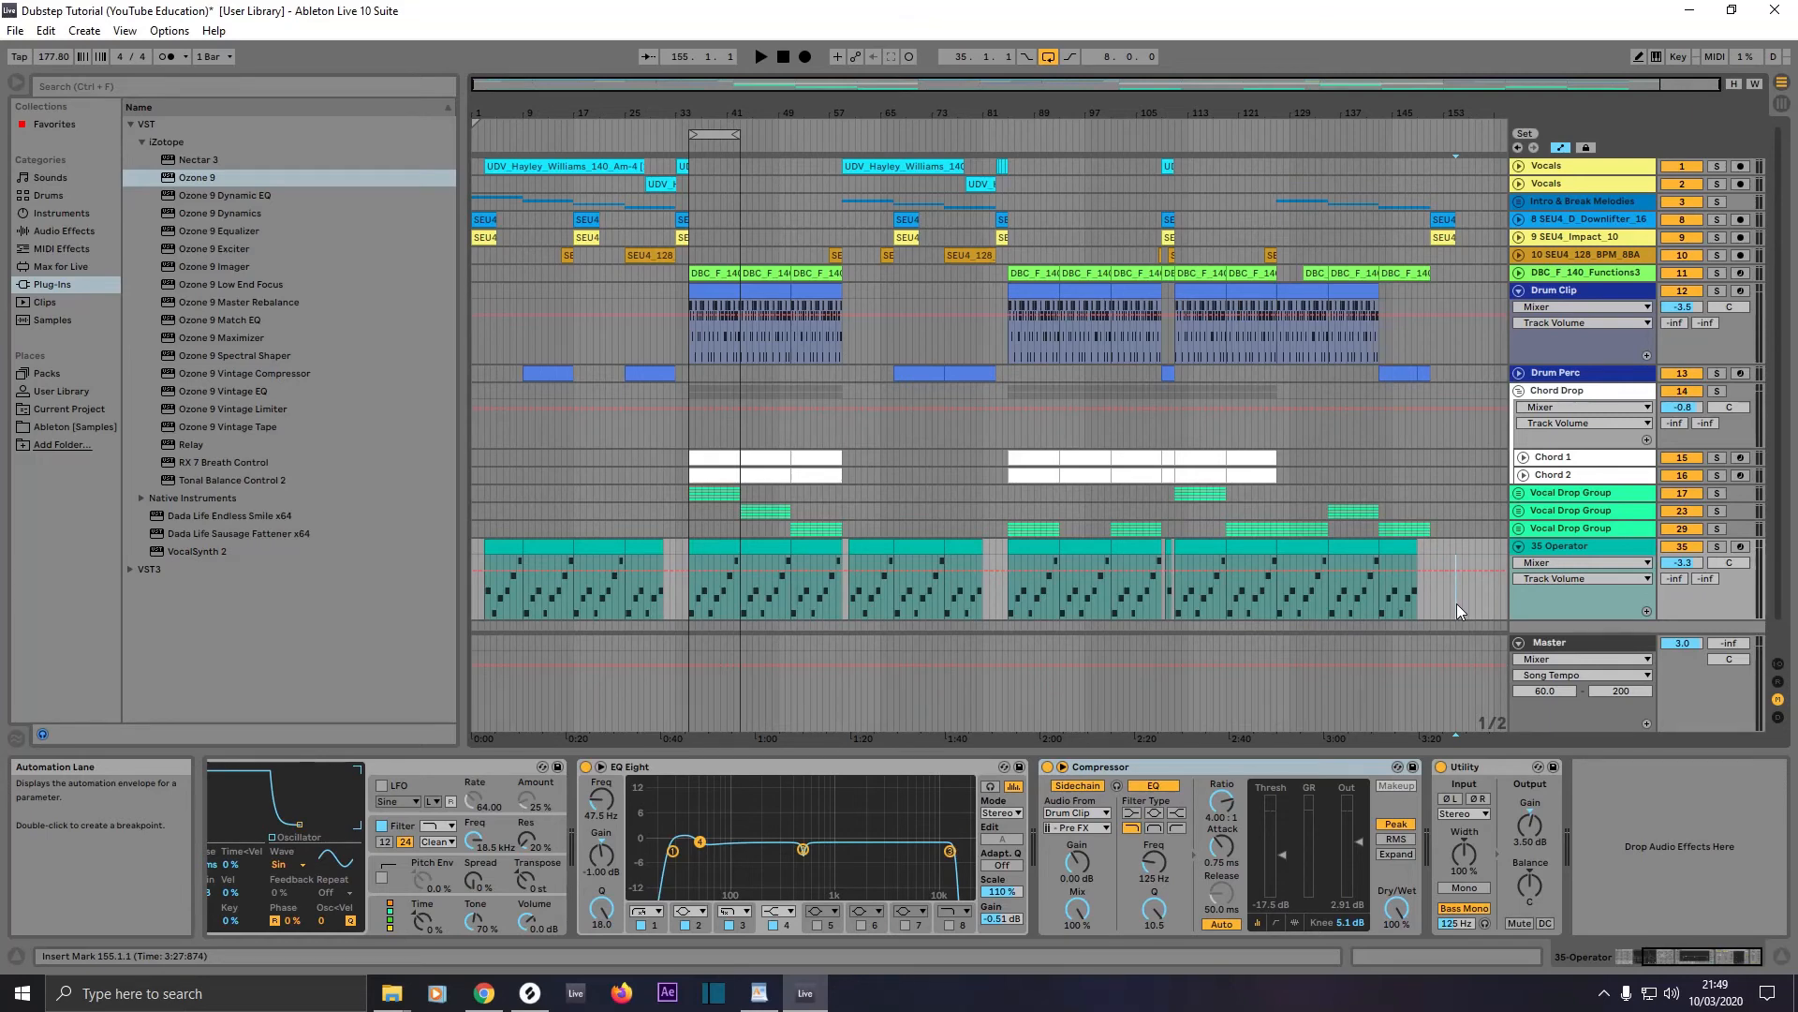
pyautogui.hotkey('ctrl', 'a')
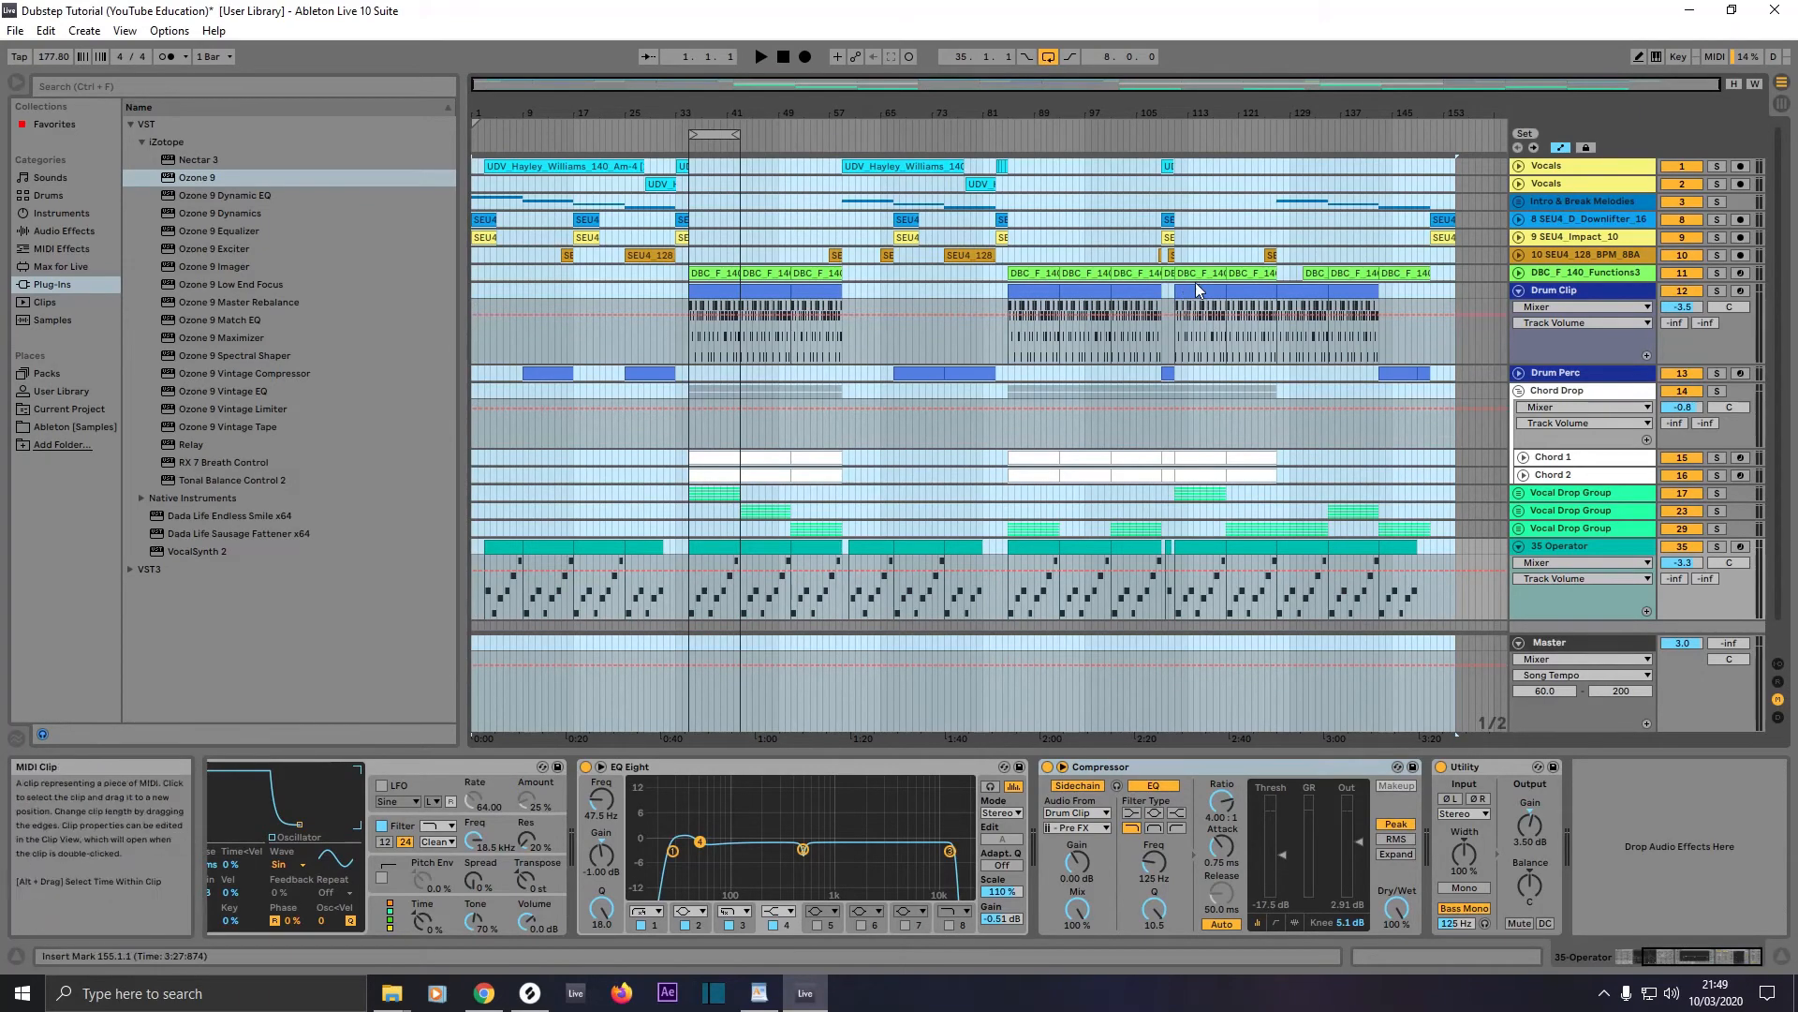
pyautogui.rightClick(1234, 349)
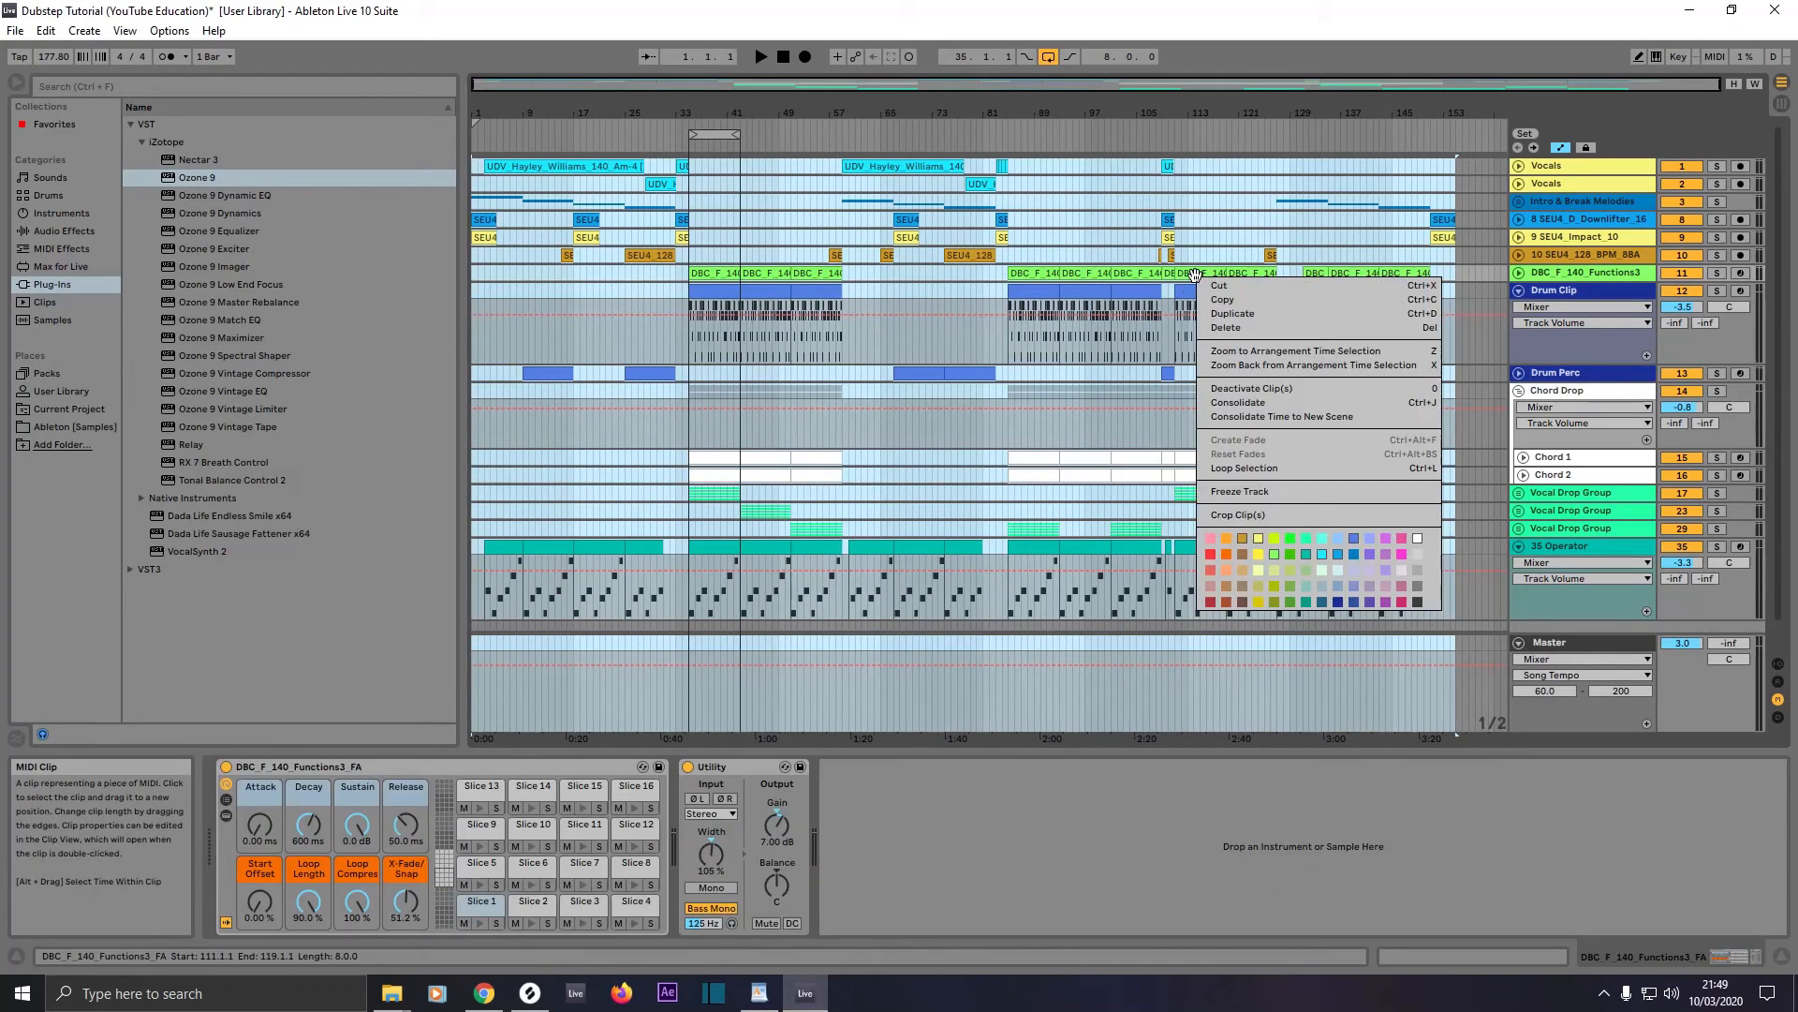
pyautogui.click(1240, 417)
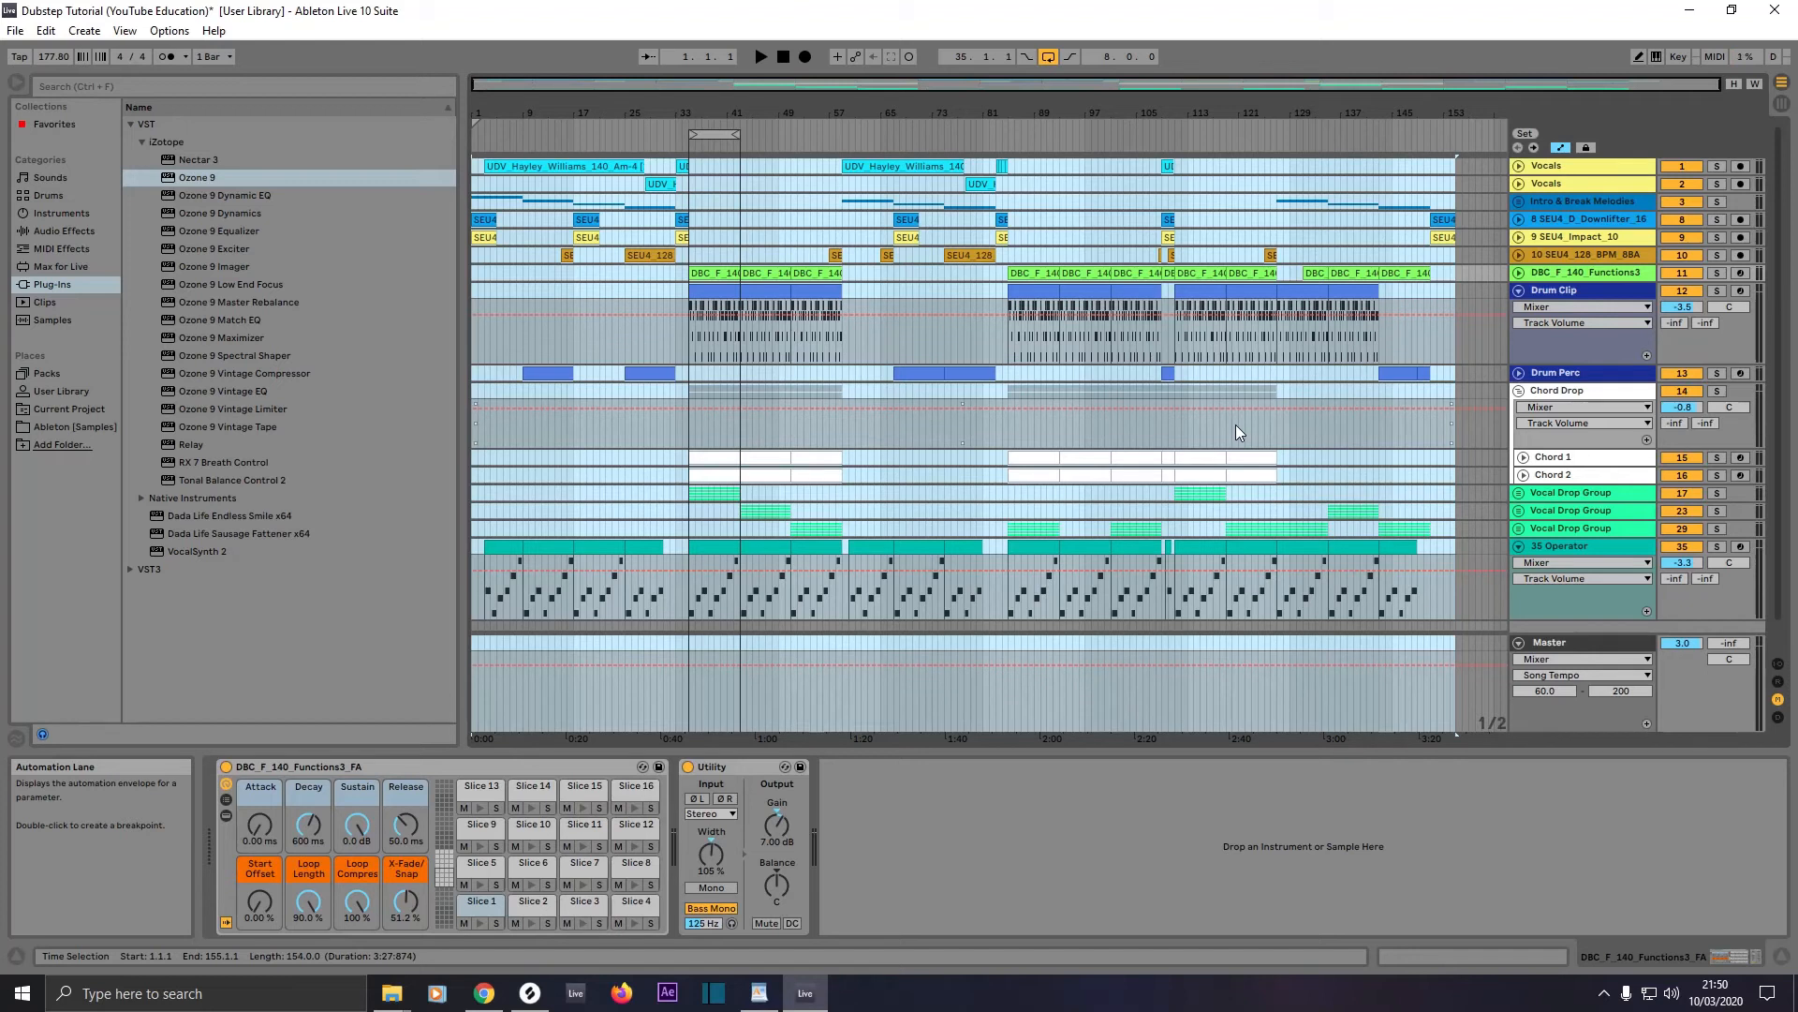
pyautogui.click(1077, 446)
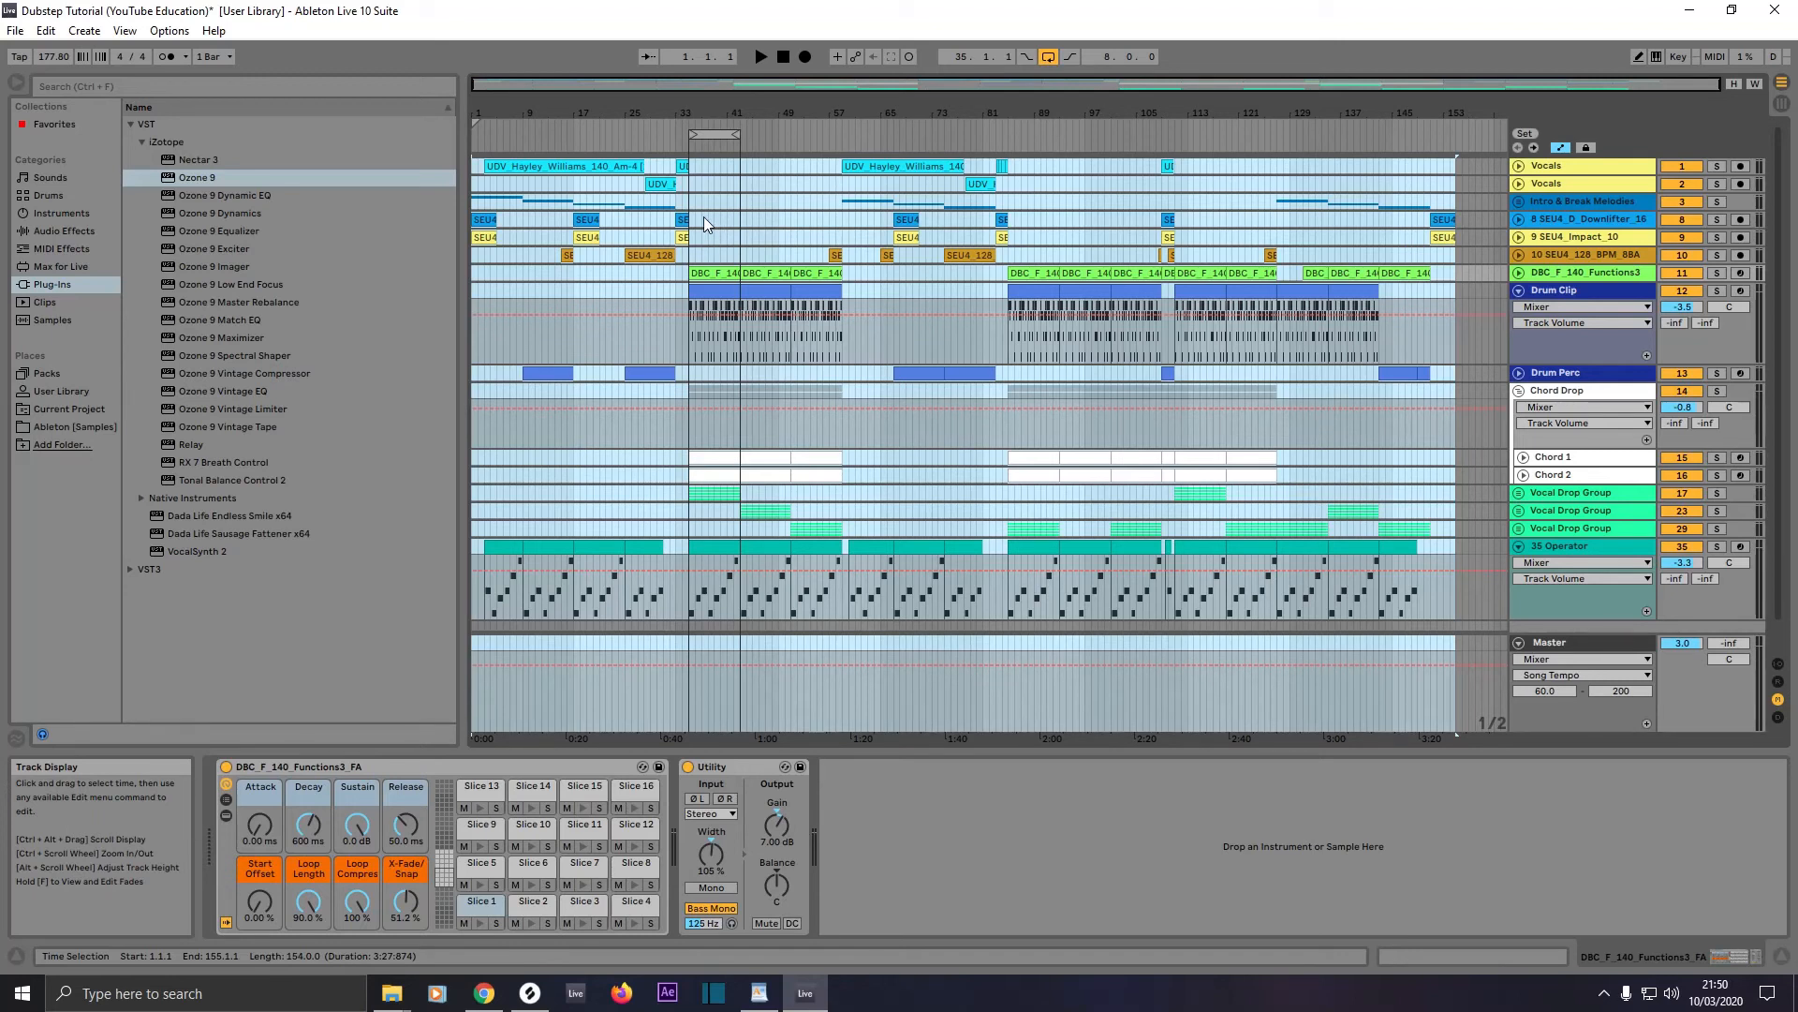
pyautogui.hotkey('ctrl', 'l')
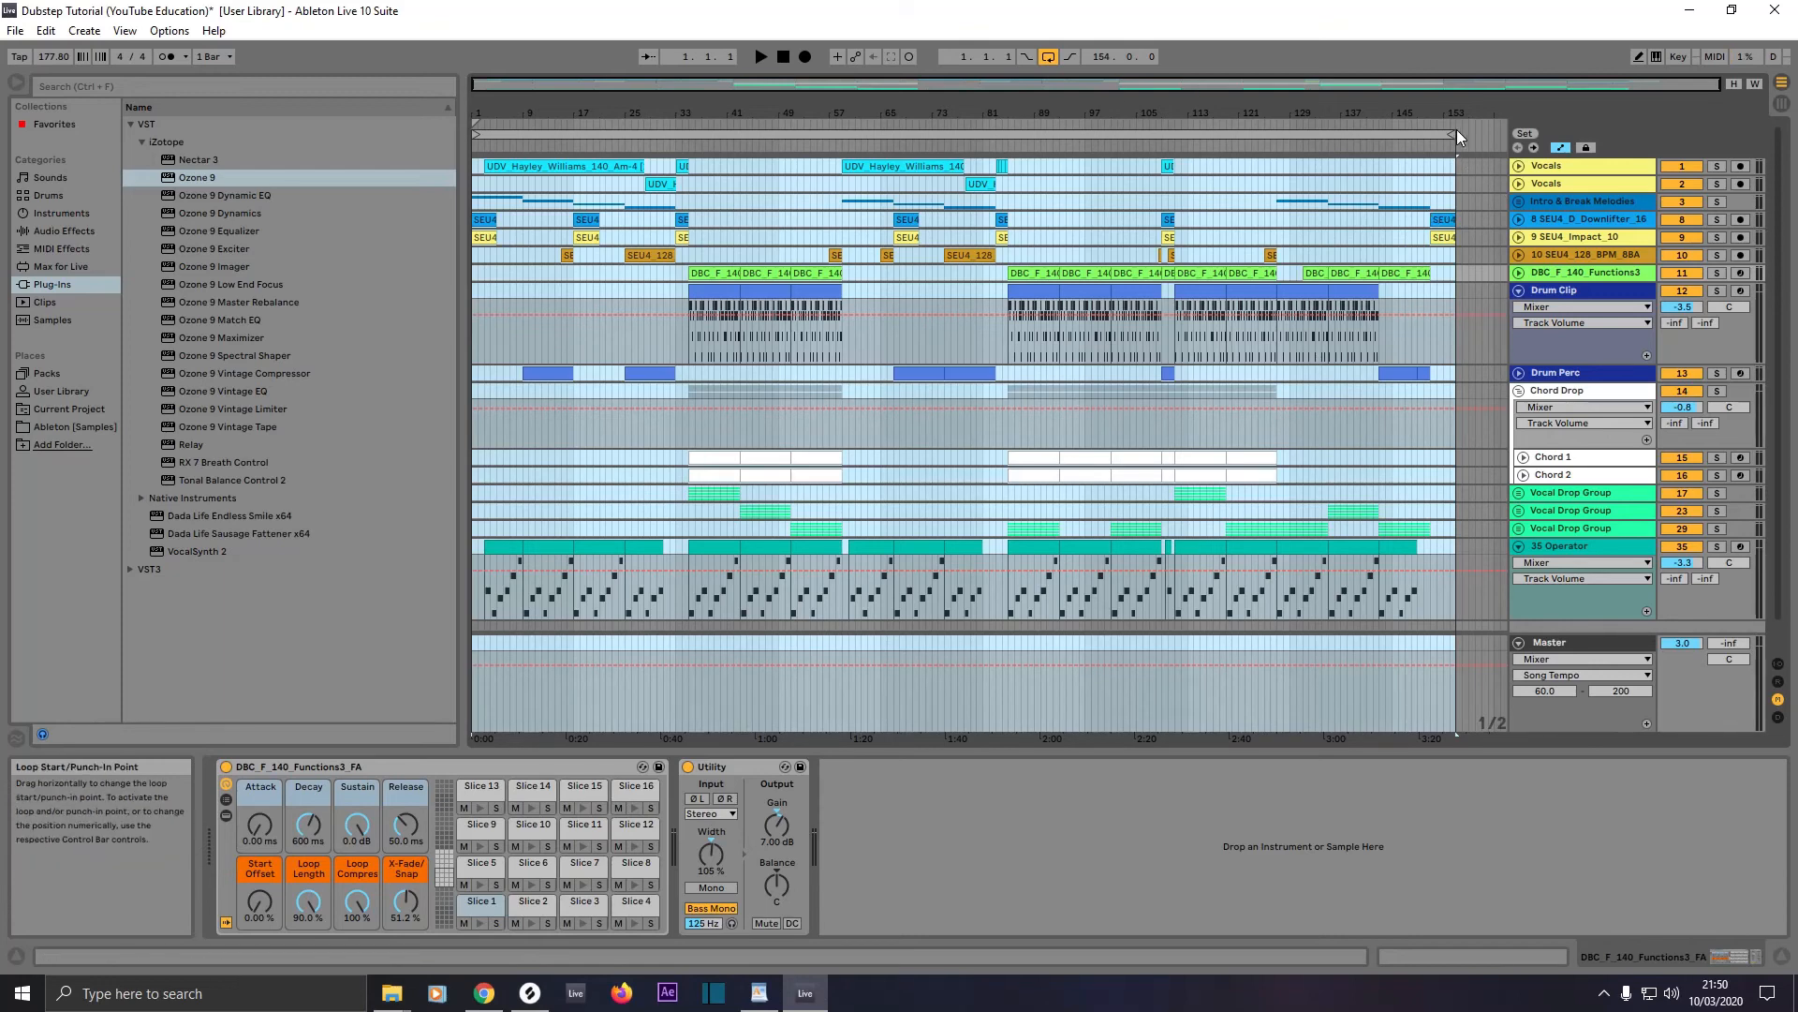
pyautogui.moveTo(1453, 131); pyautogui.dragTo(1457, 132)
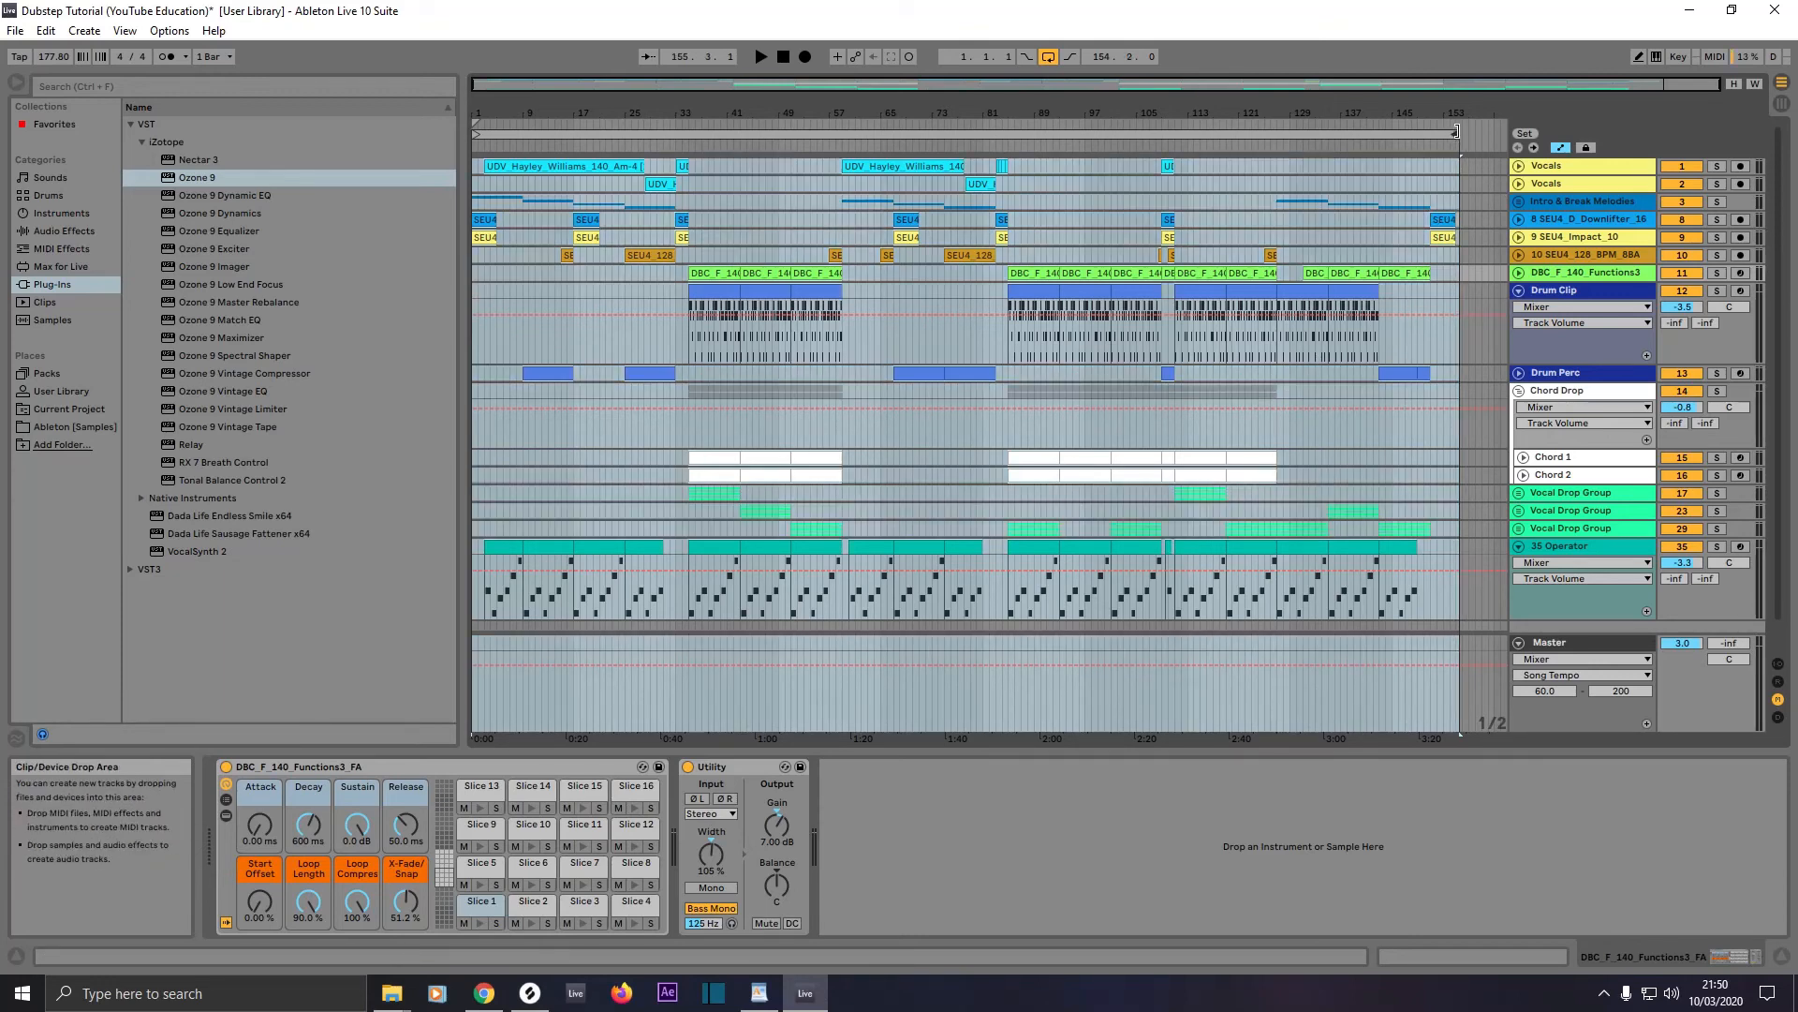
# Step: Save the current Live Set under its existing name
pyautogui.click(15, 31)
pyautogui.click(58, 195)
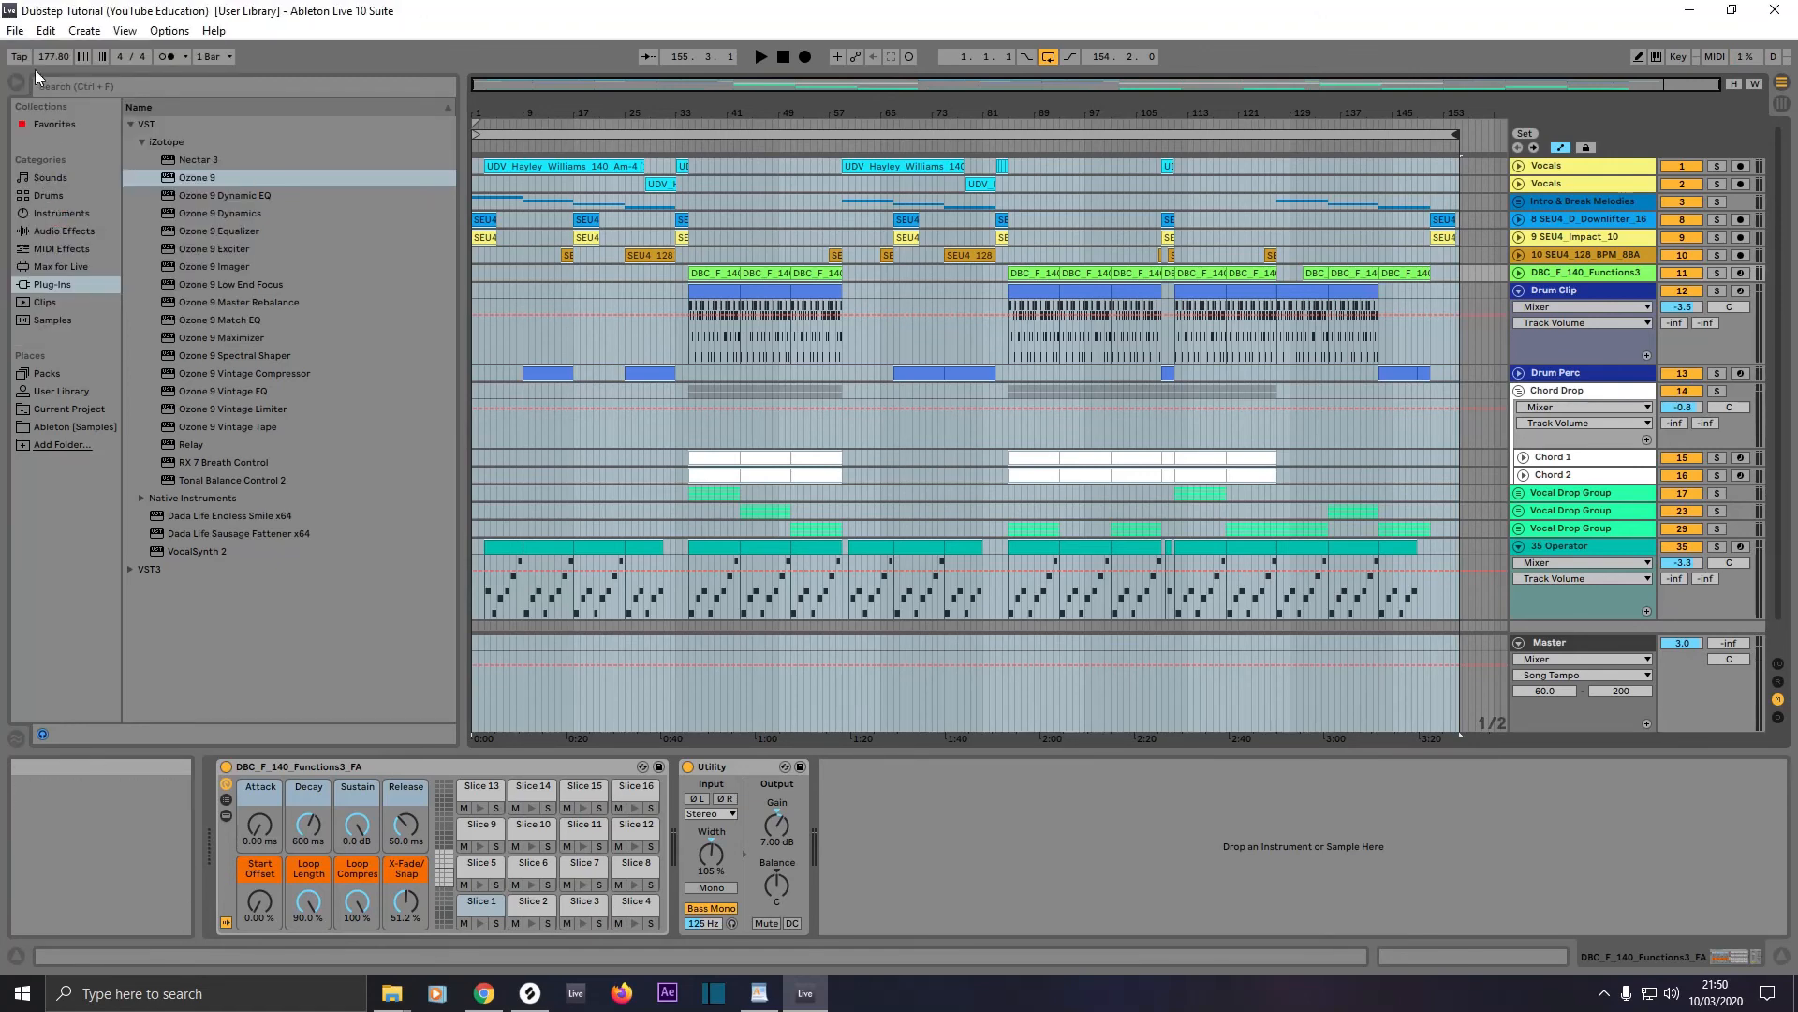
# Step: Examine the audio export settings, including PCM encoding, its file type choices and MP3 encoding, and close the dialog without exporting
pyautogui.click(15, 31)
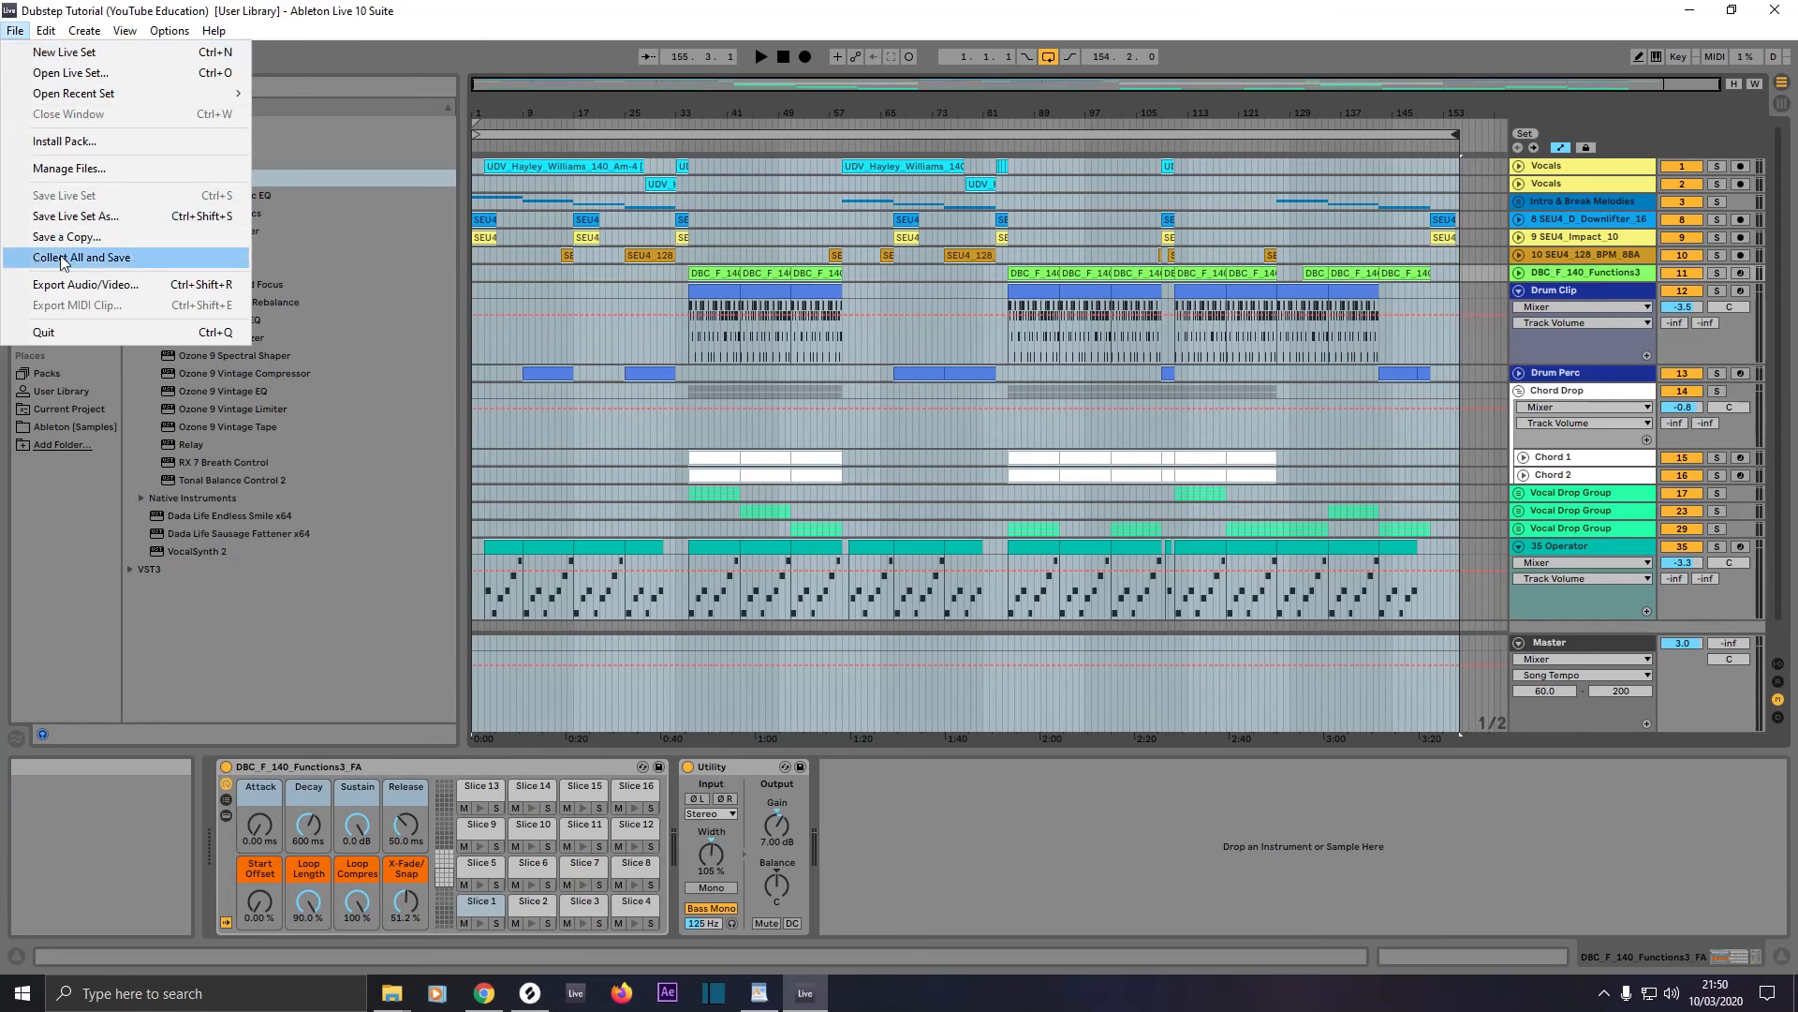
pyautogui.click(57, 289)
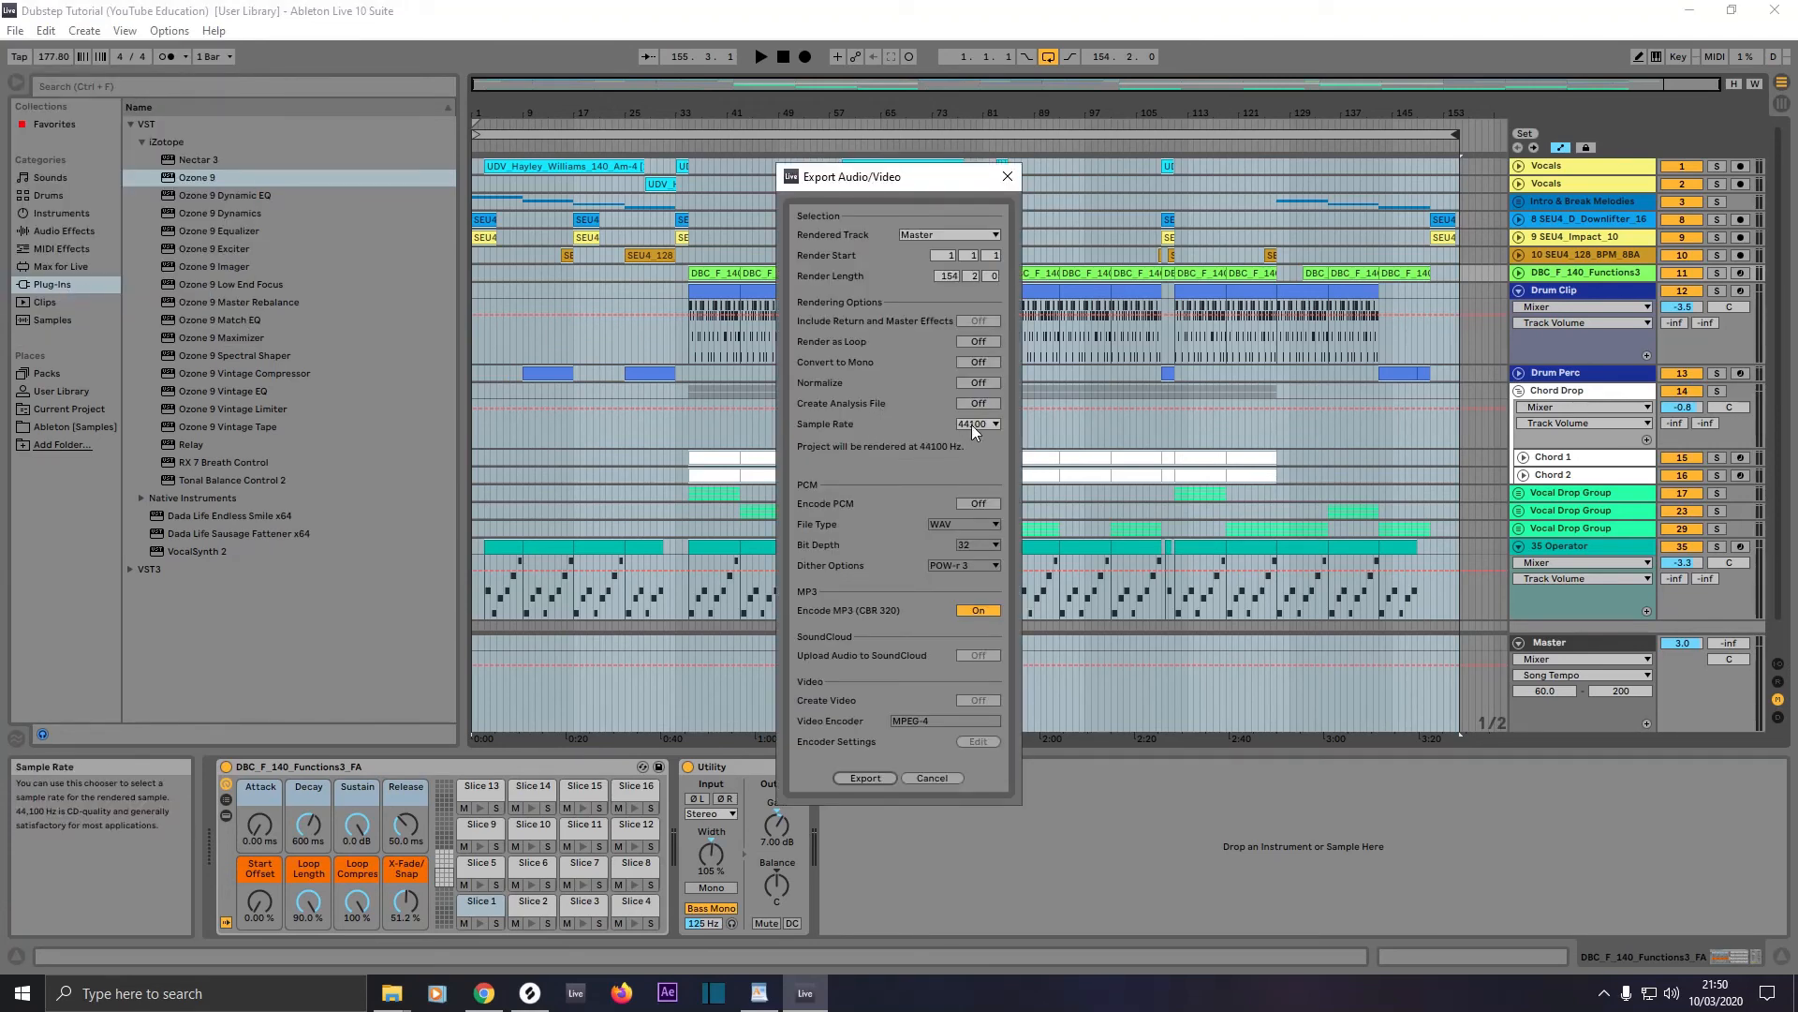
pyautogui.click(979, 503)
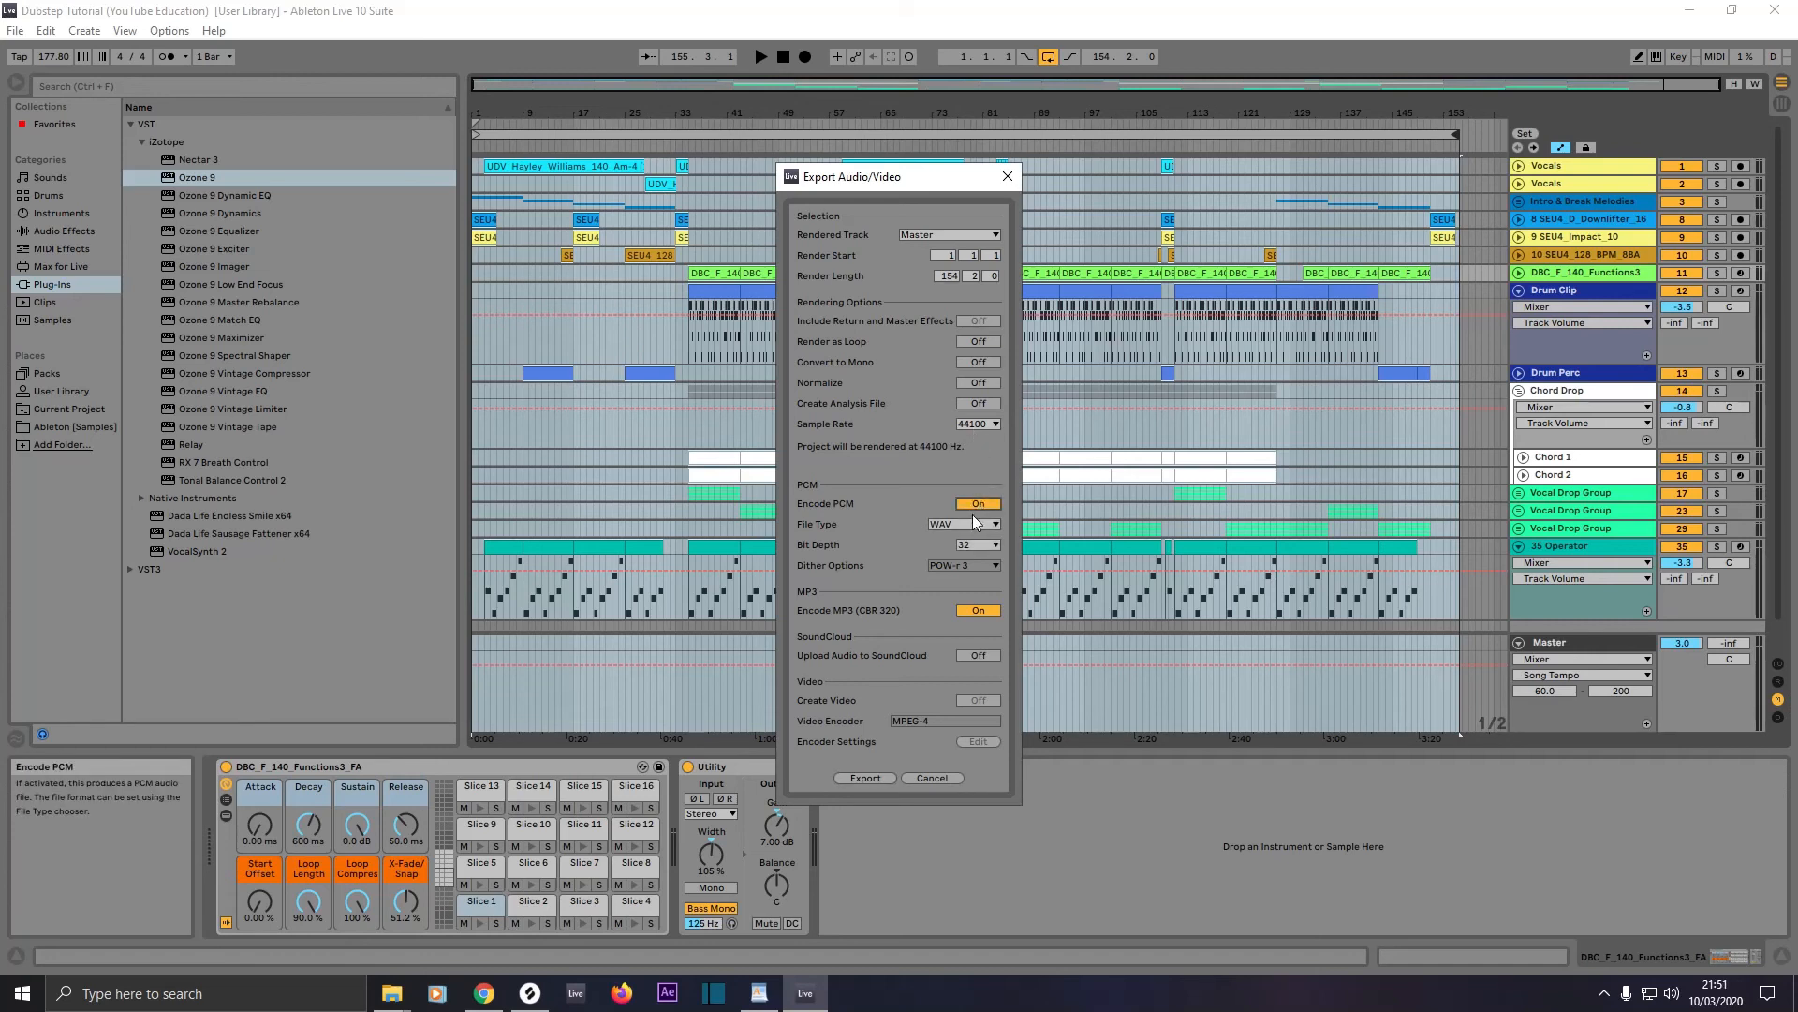
pyautogui.click(967, 523)
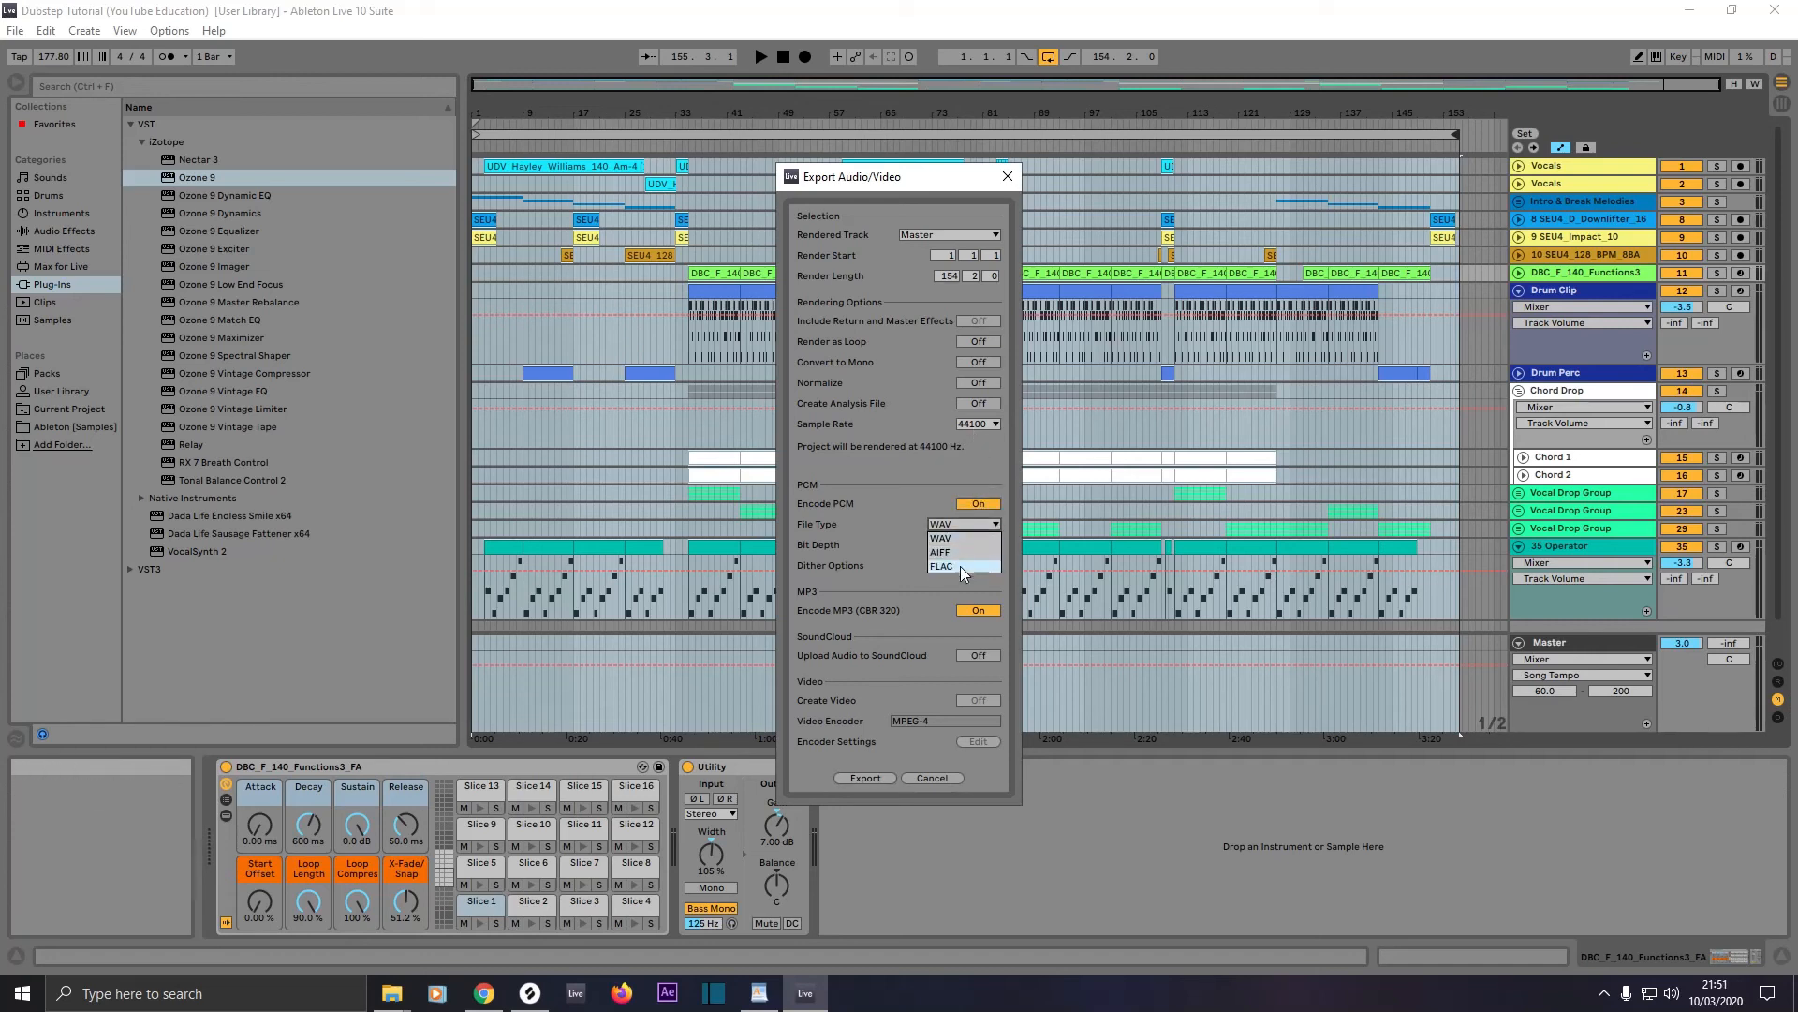
pyautogui.click(918, 492)
pyautogui.click(968, 587)
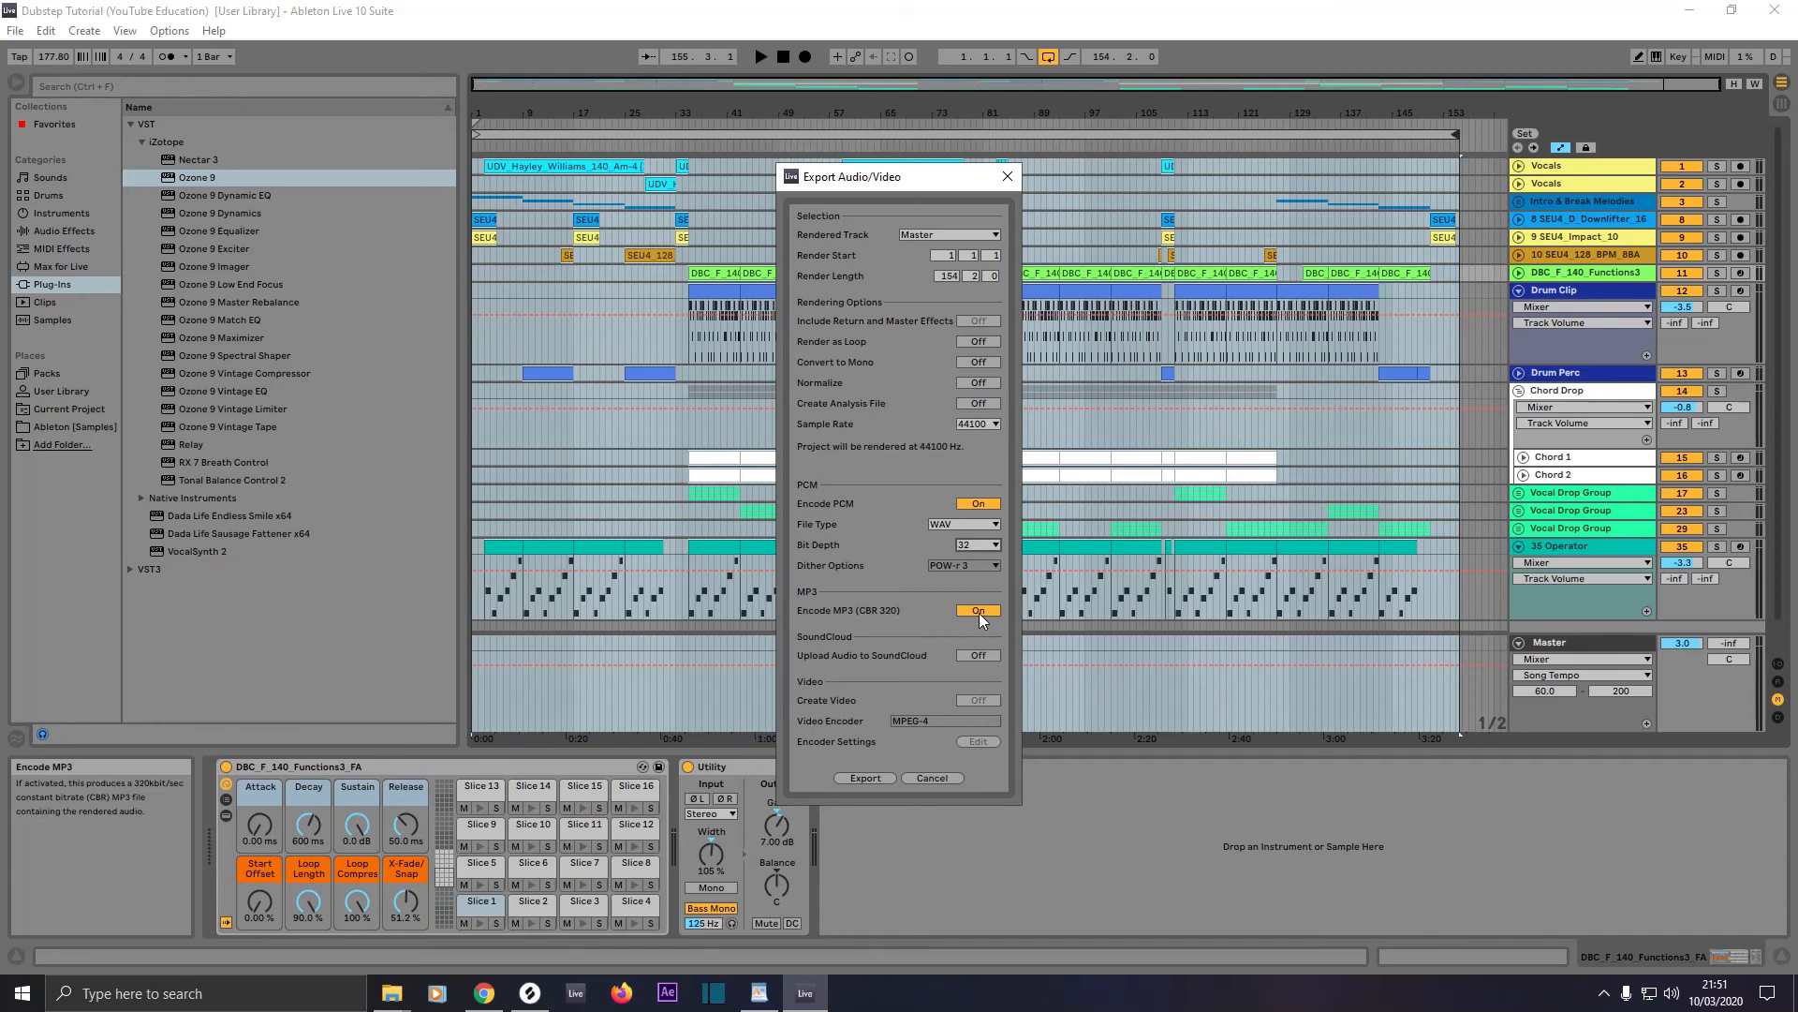
pyautogui.click(975, 506)
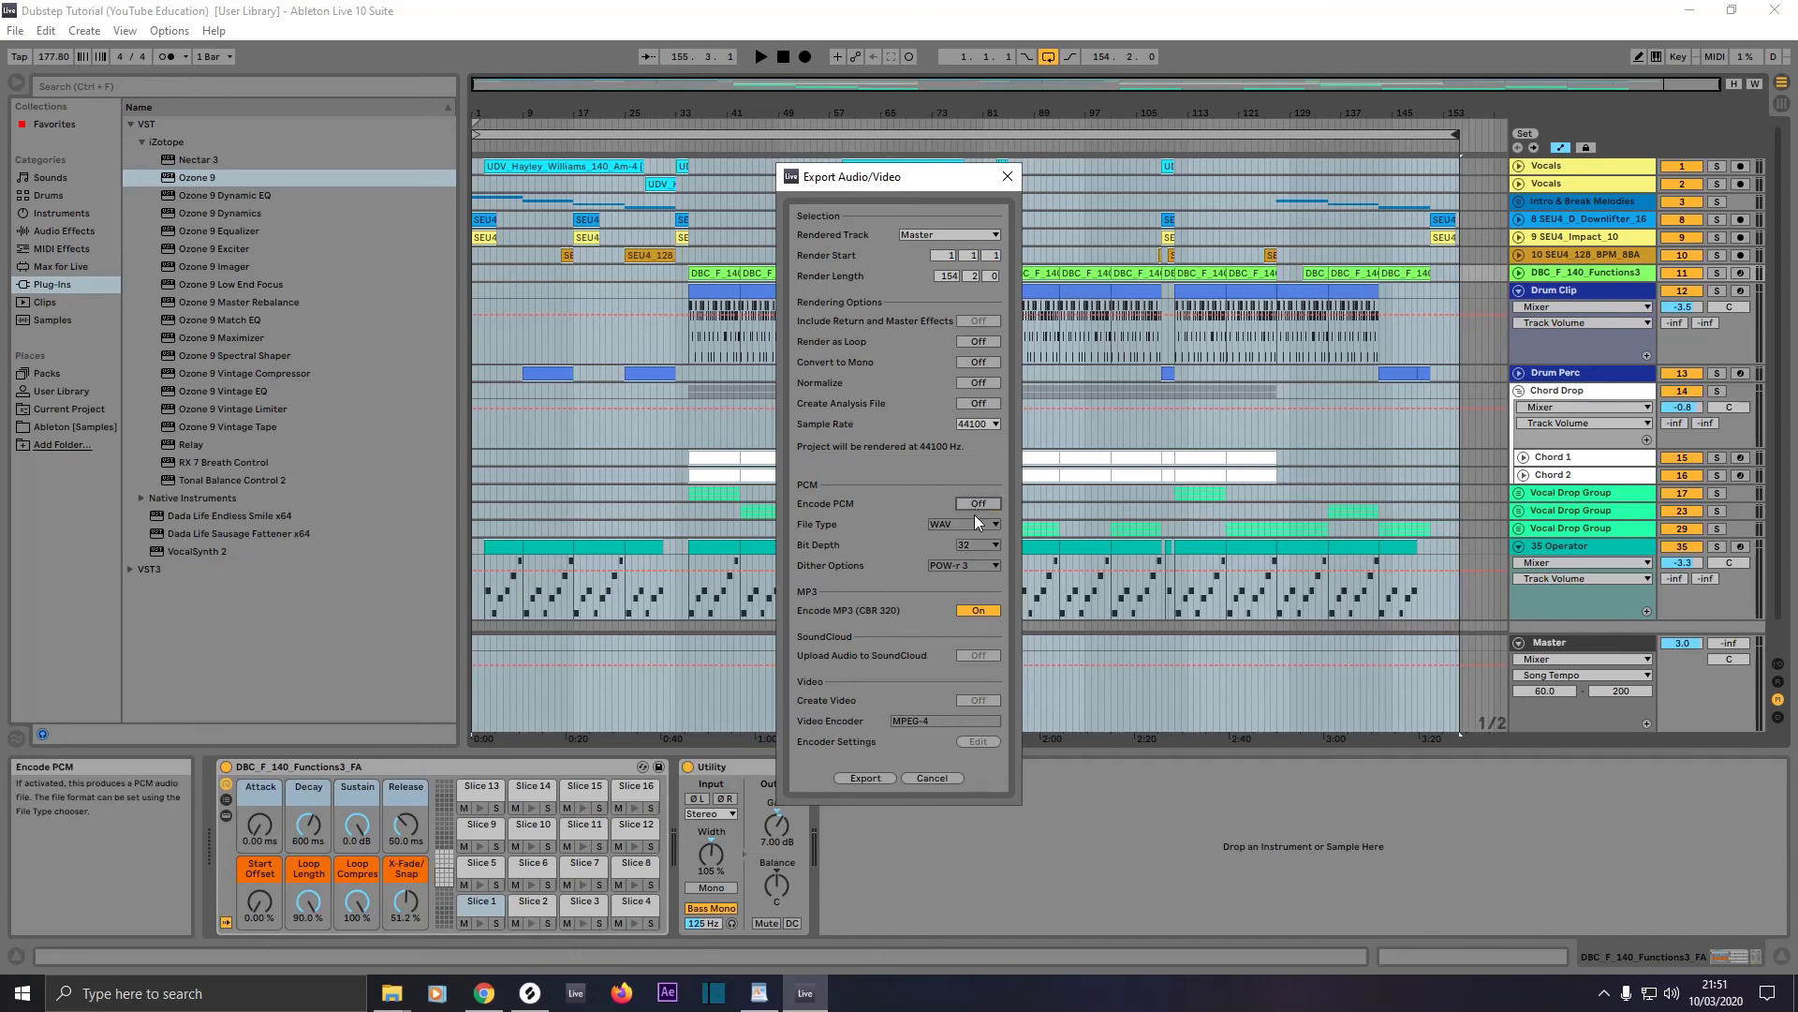
pyautogui.click(932, 778)
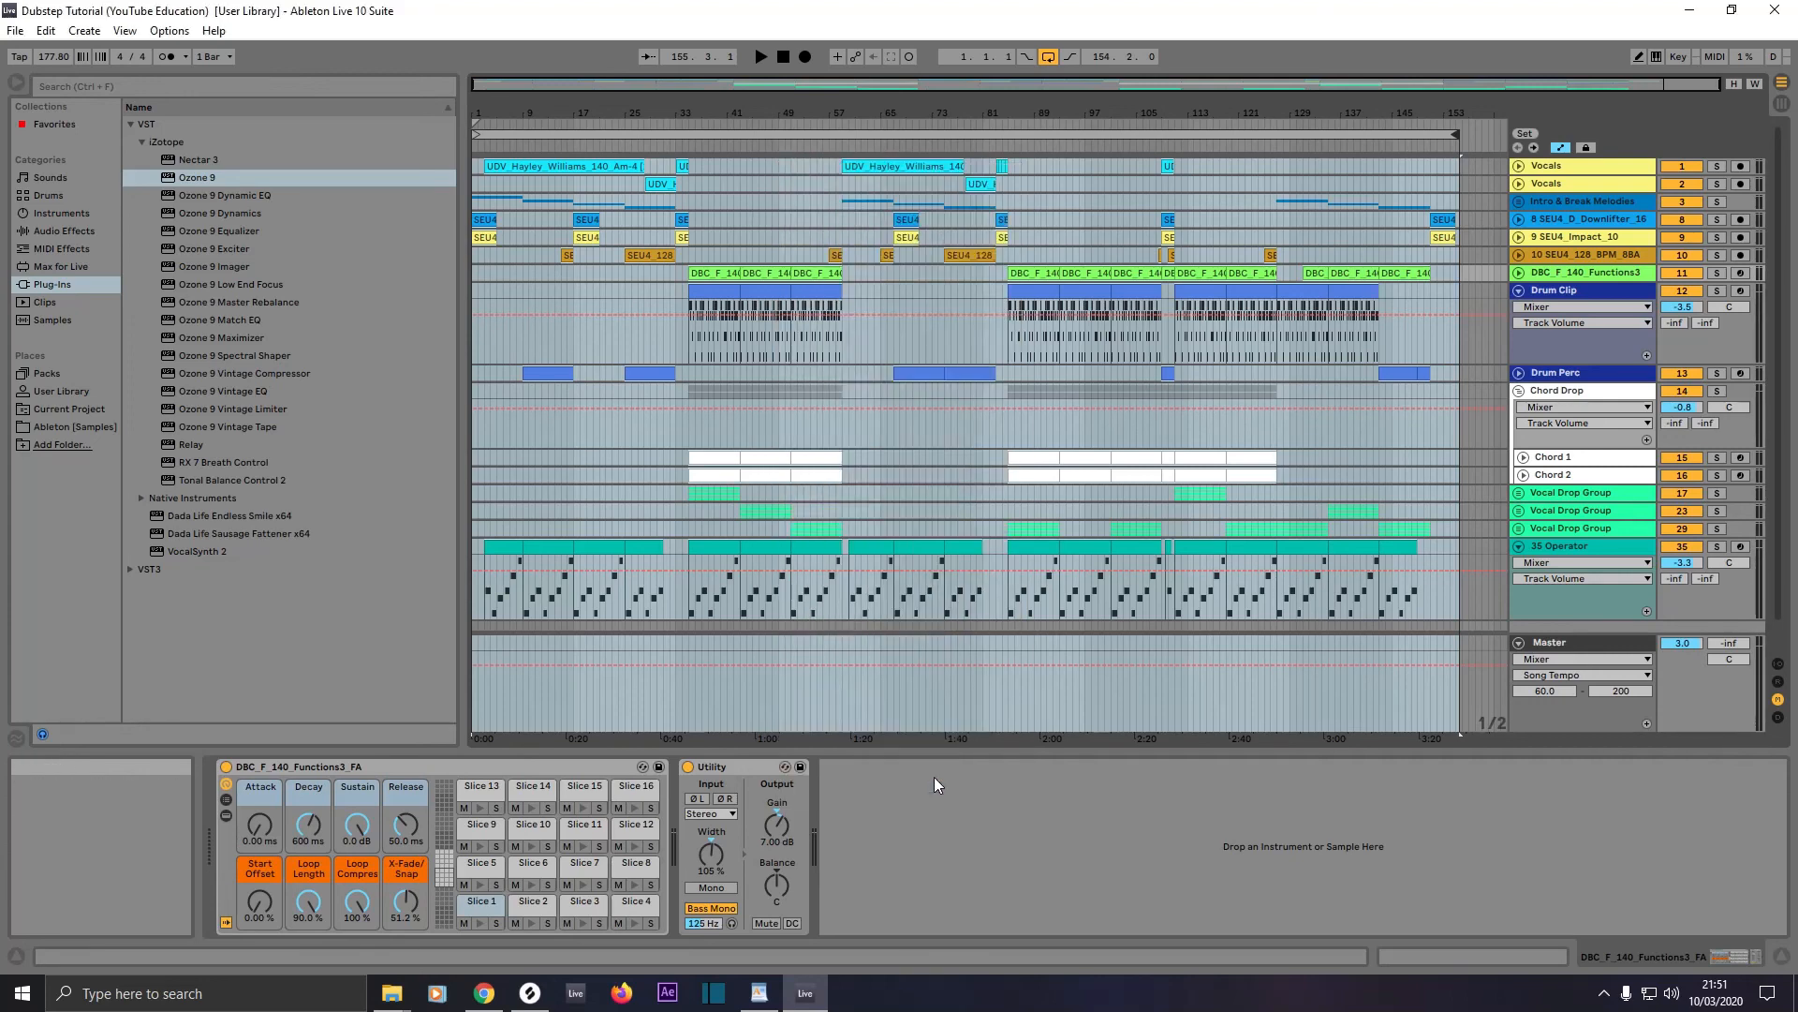
# Step: Select all content across every track in the Arrangement
pyautogui.click(1119, 482)
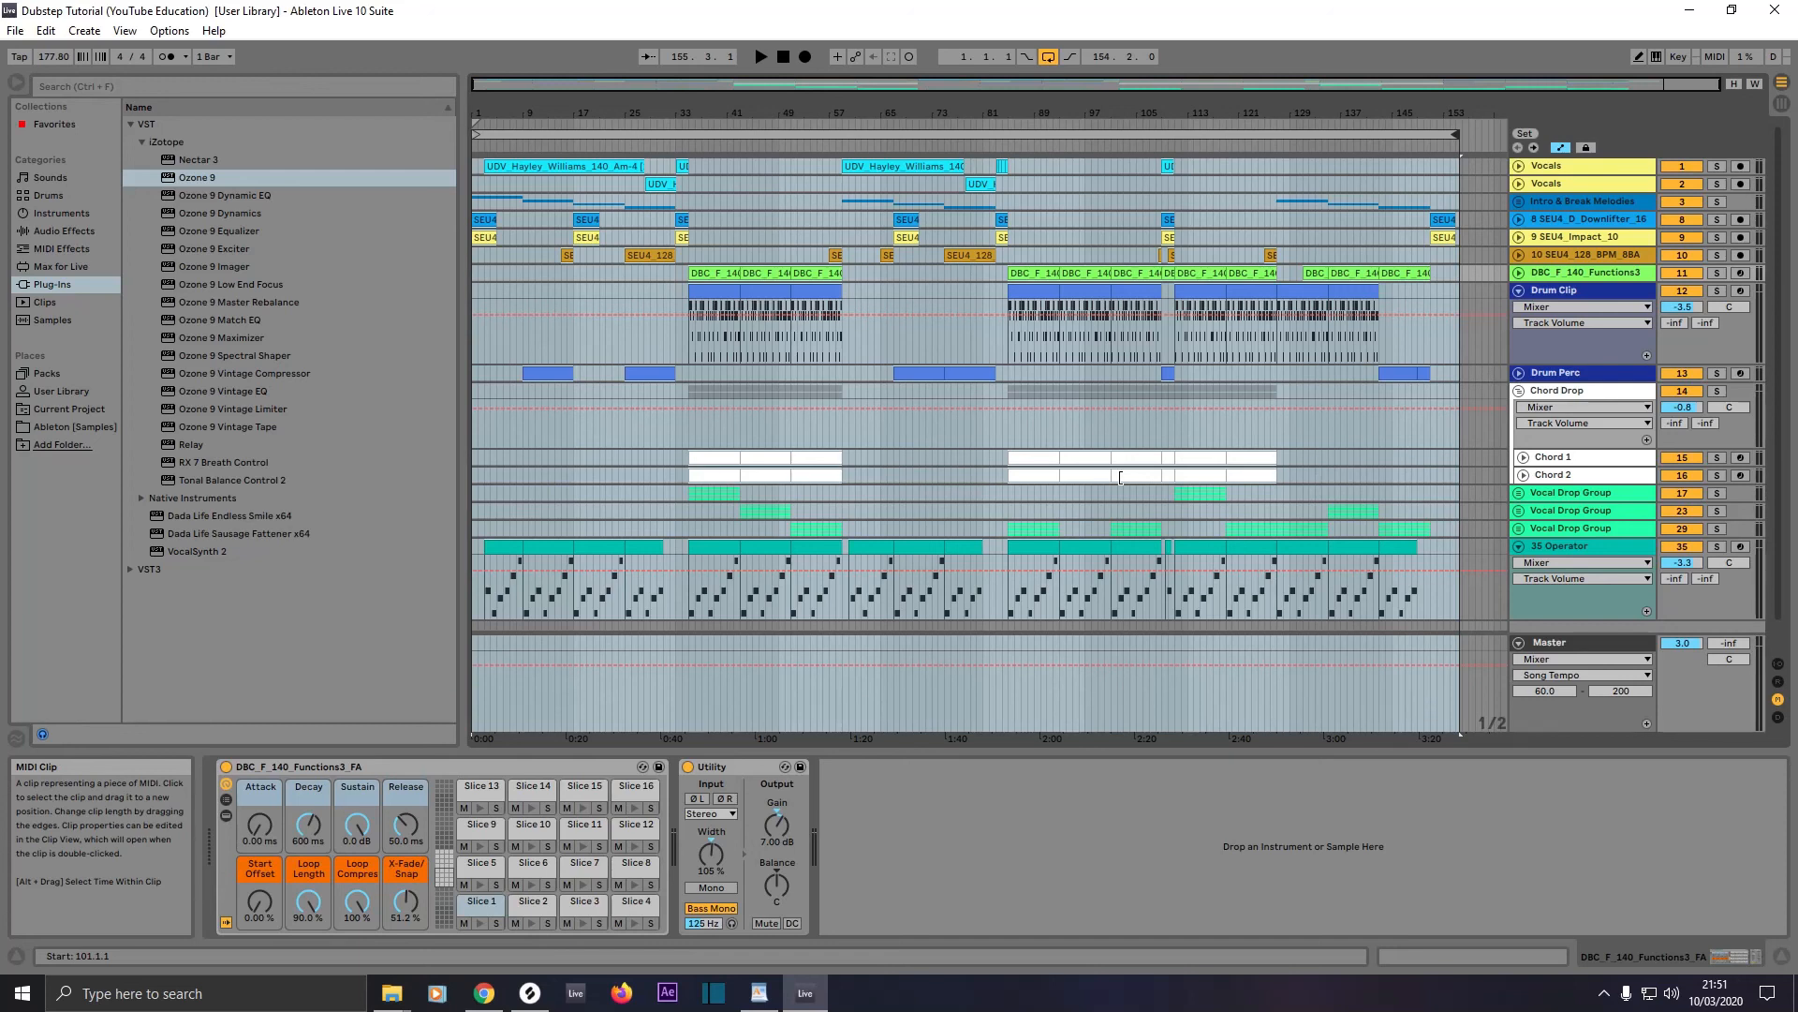
pyautogui.hotkey('ctrl', 'a')
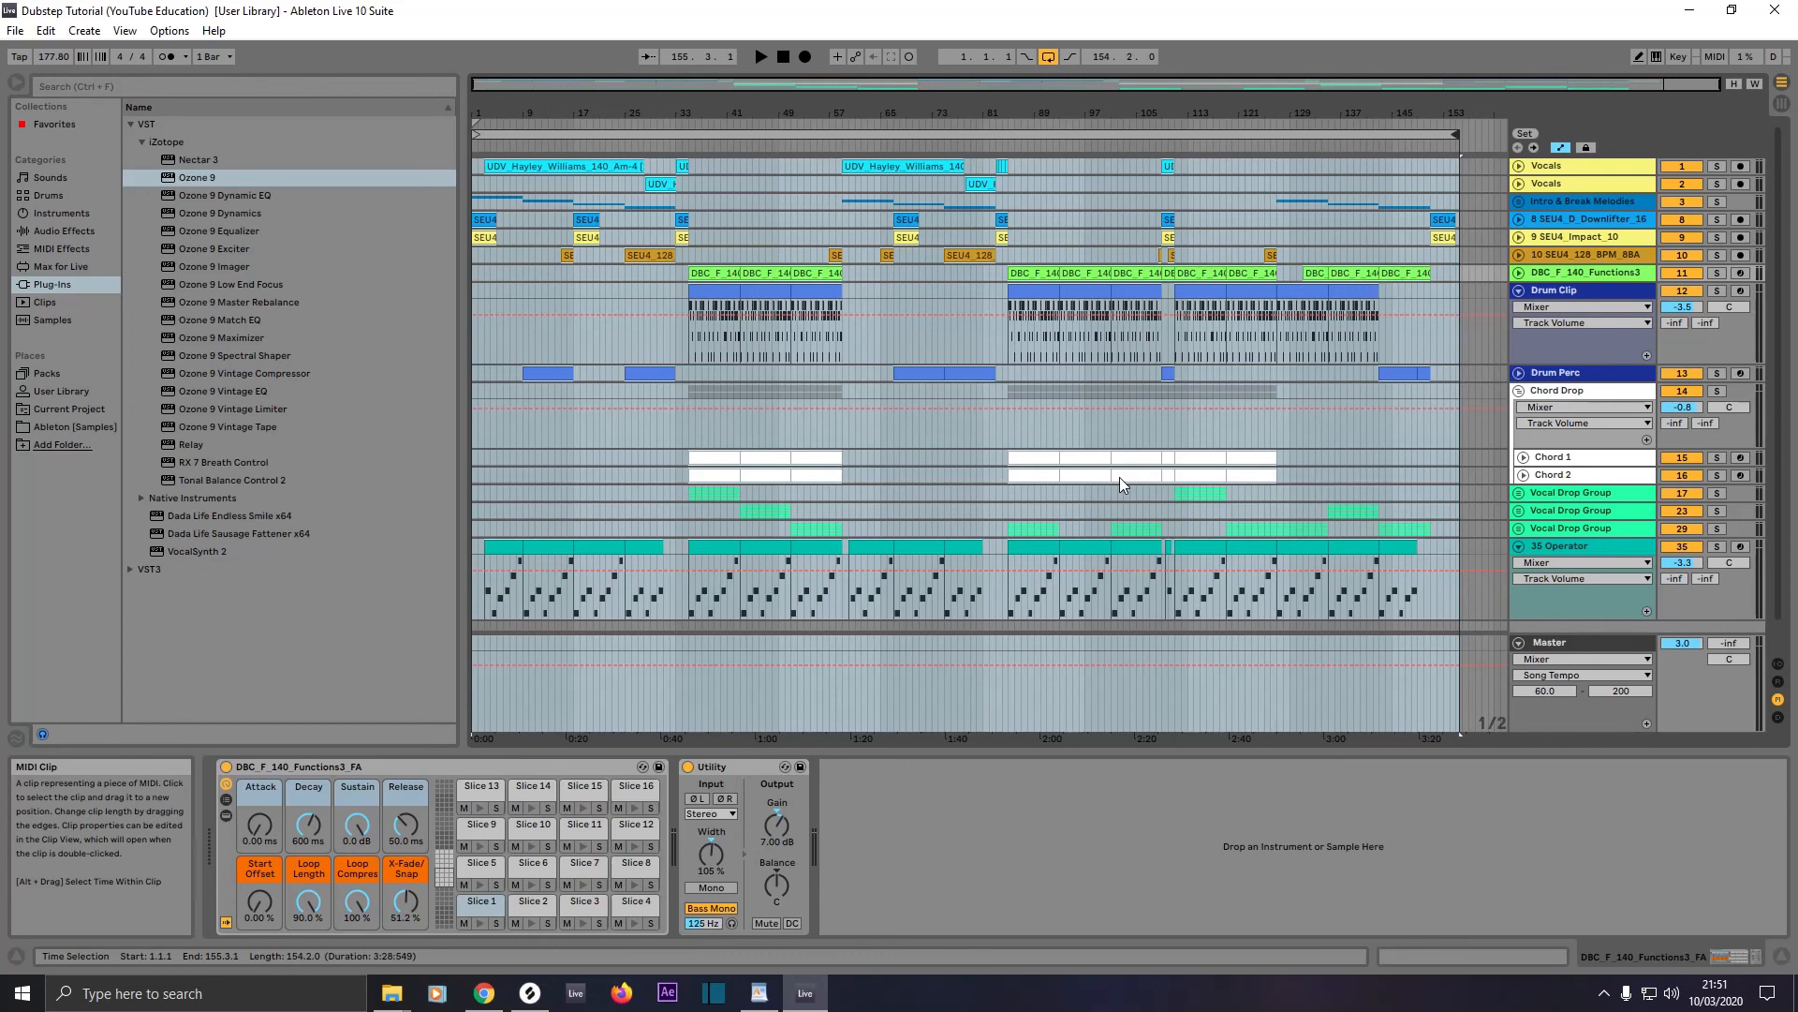